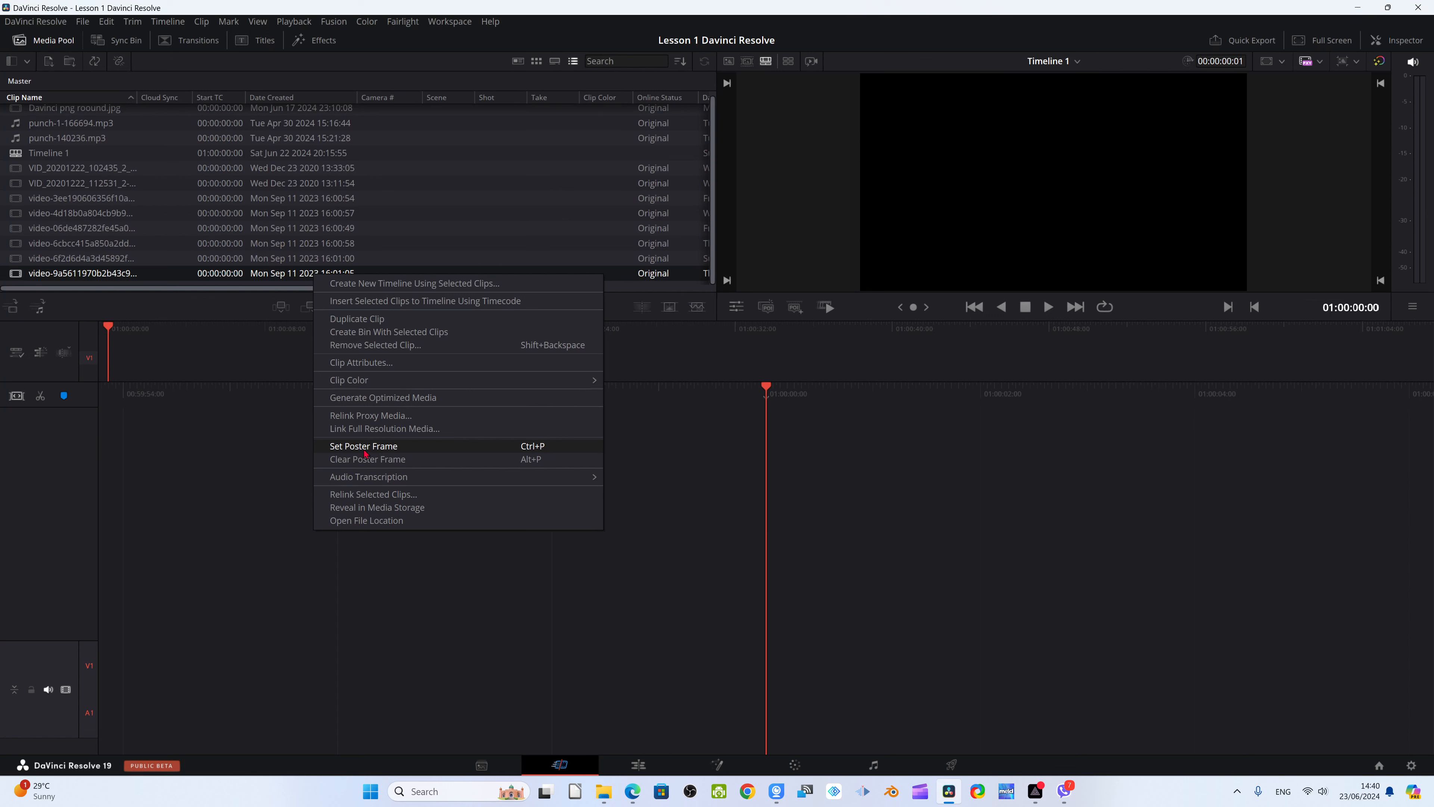
Try to transcribe the audio of the video-9a5611970b2b43c9 clip, then decline the Studio purchase offer
mouse_move(414, 481)
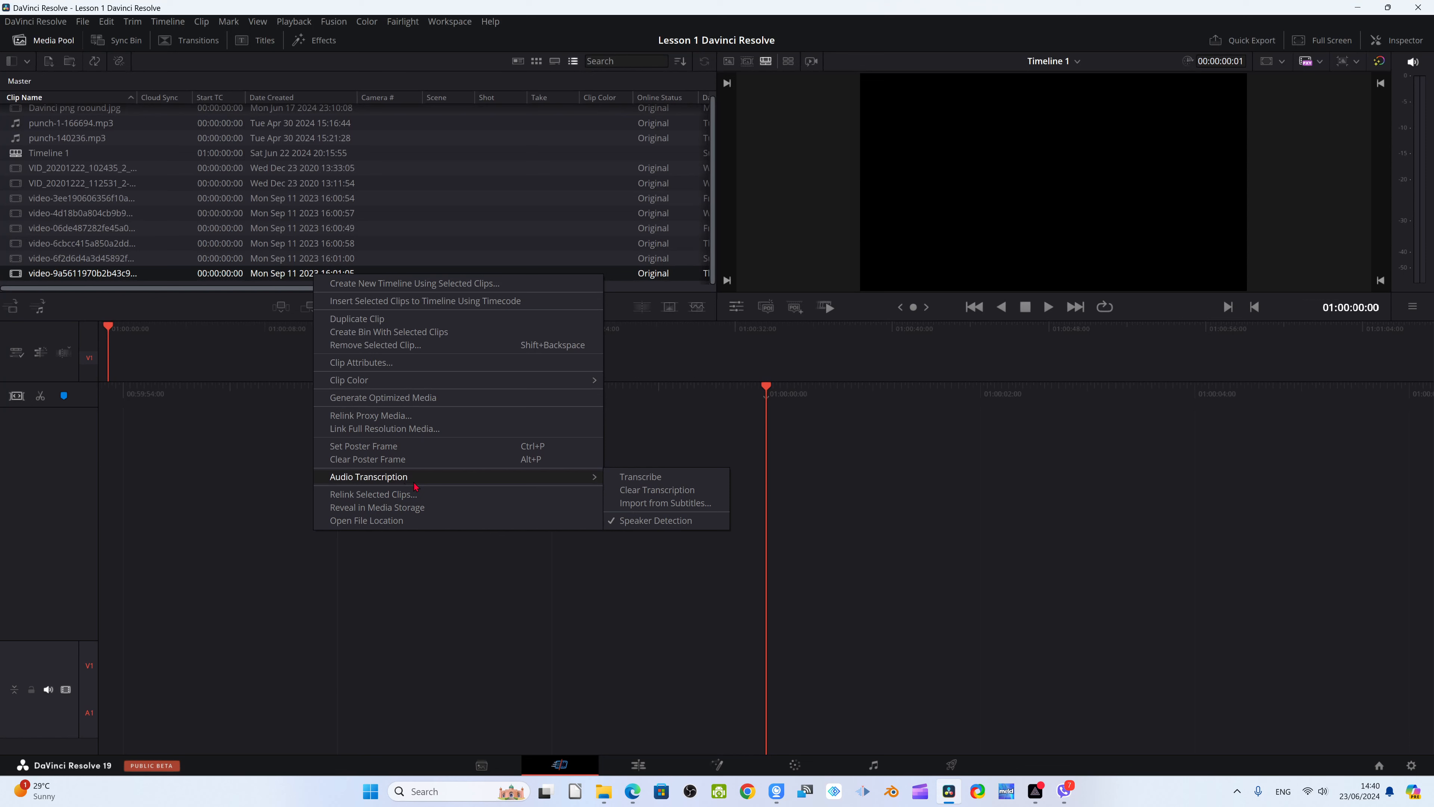
left_click(633, 479)
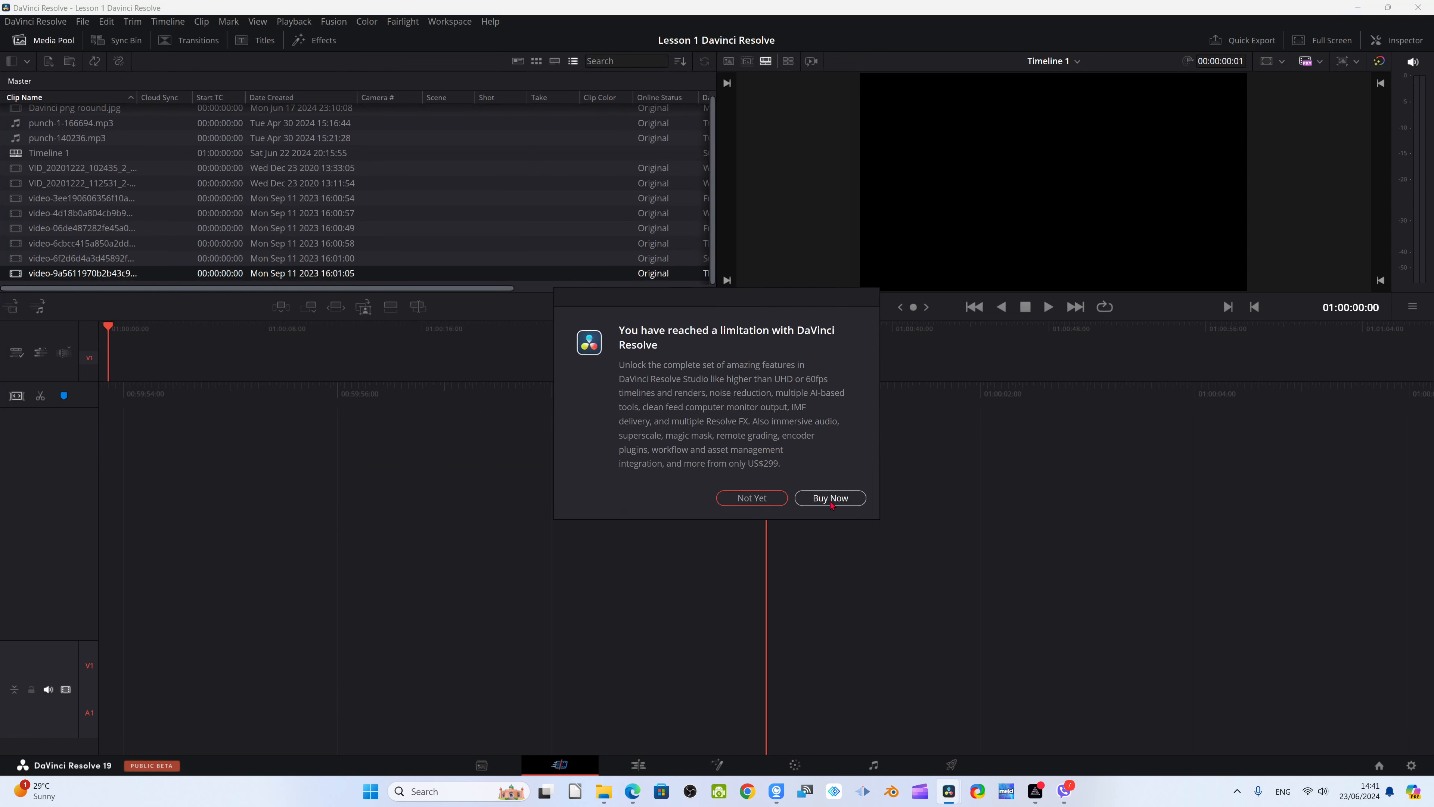
left_click(752, 498)
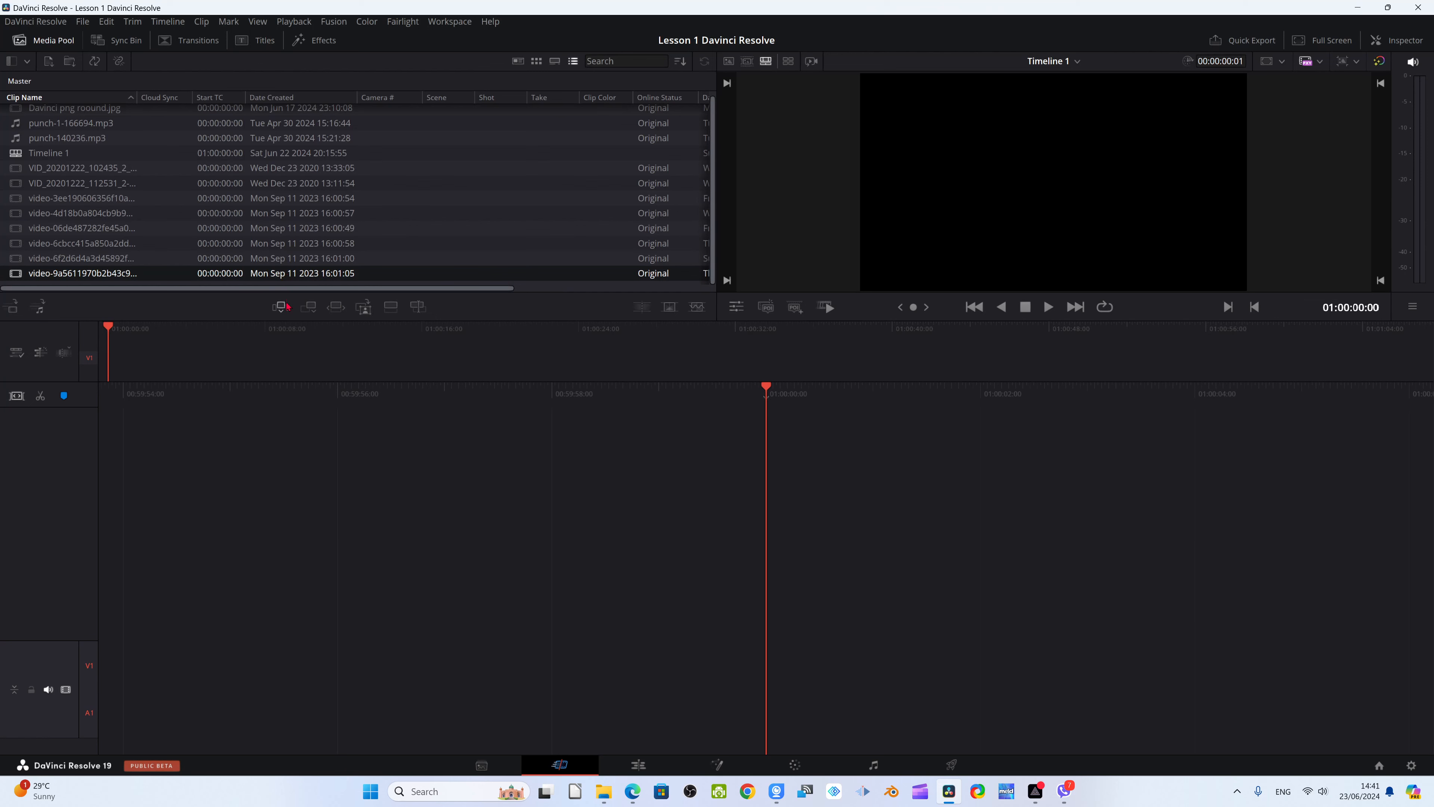
View the video-9a5611970b2b43c9 clip's file location on disk, then close the folder window
right_click(281, 276)
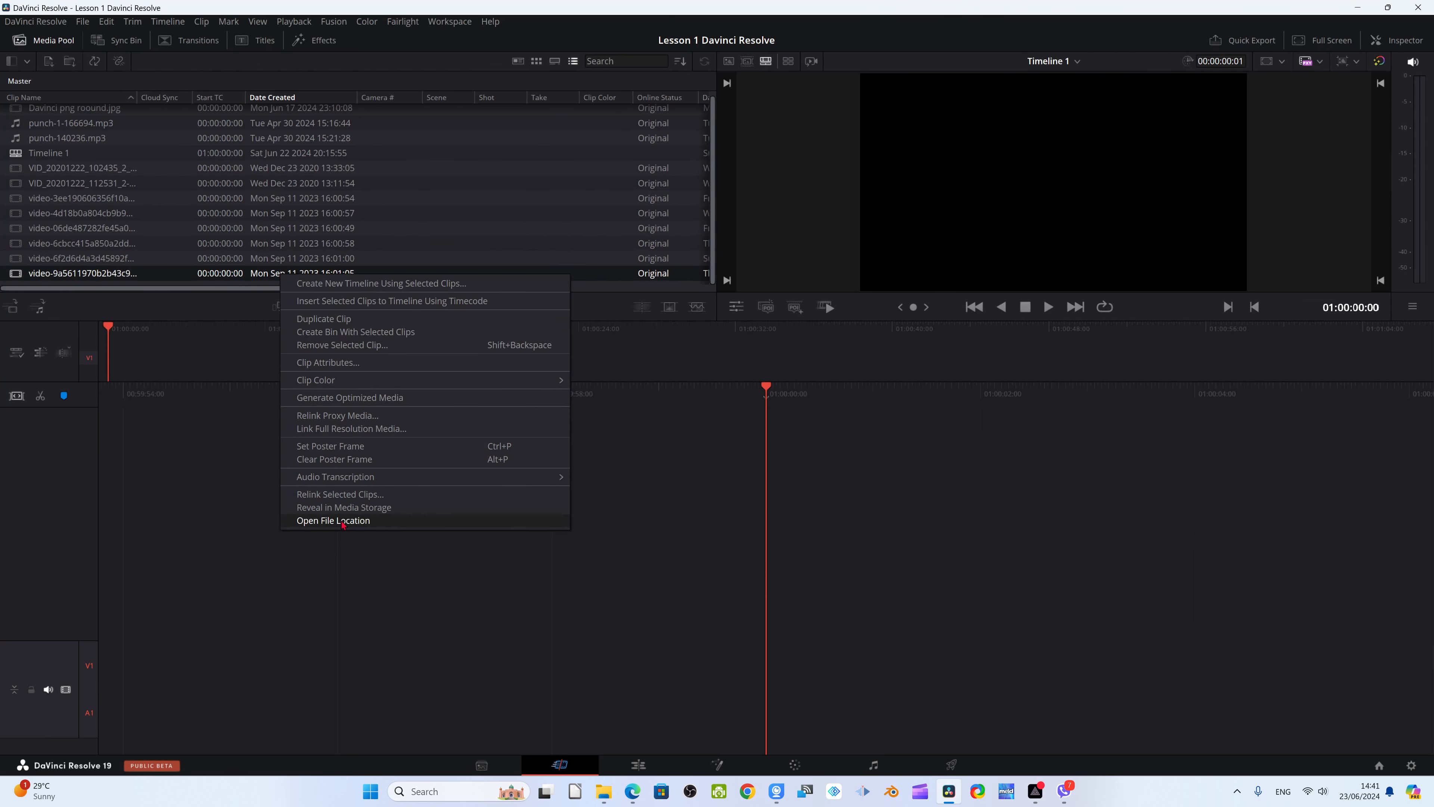
left_click(343, 521)
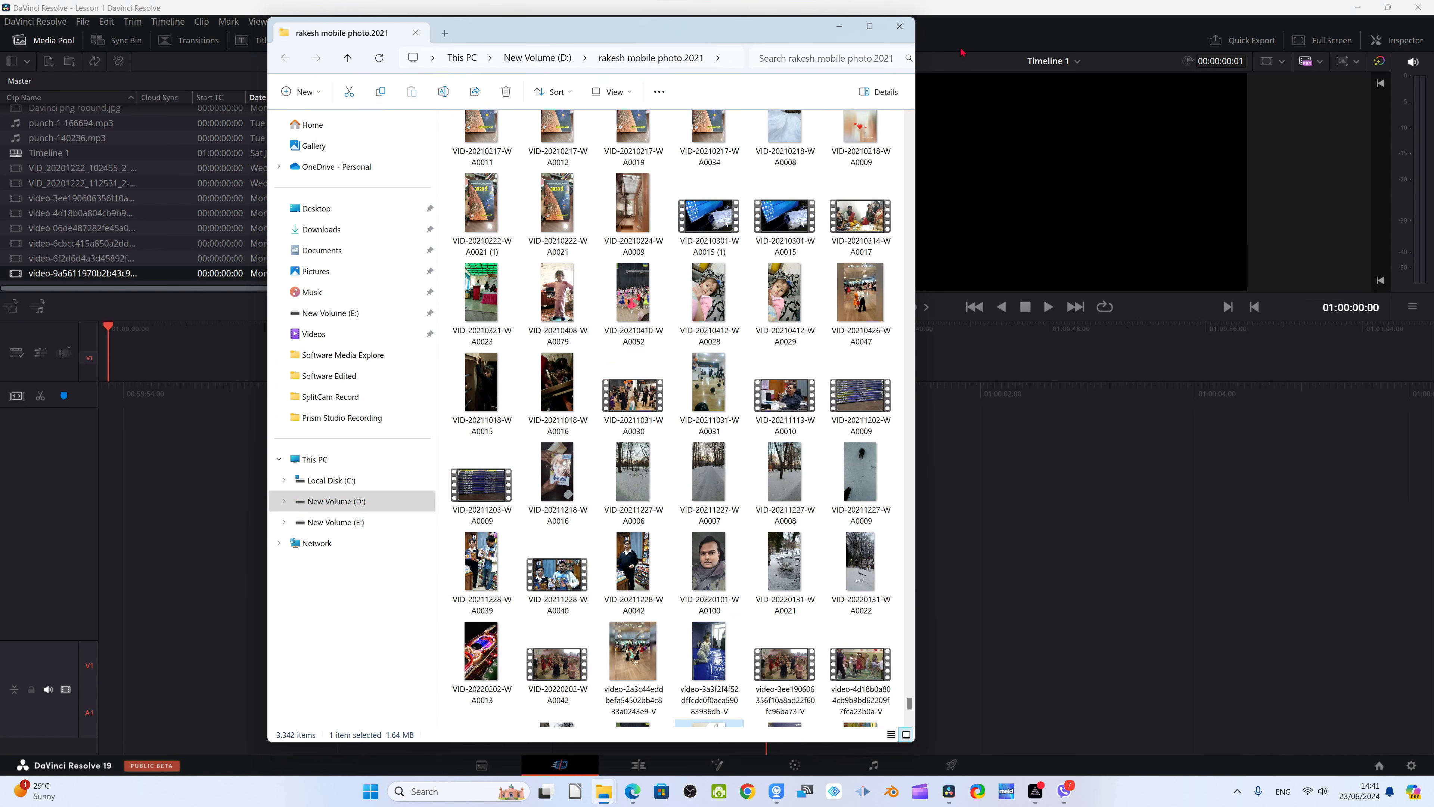
left_click(901, 28)
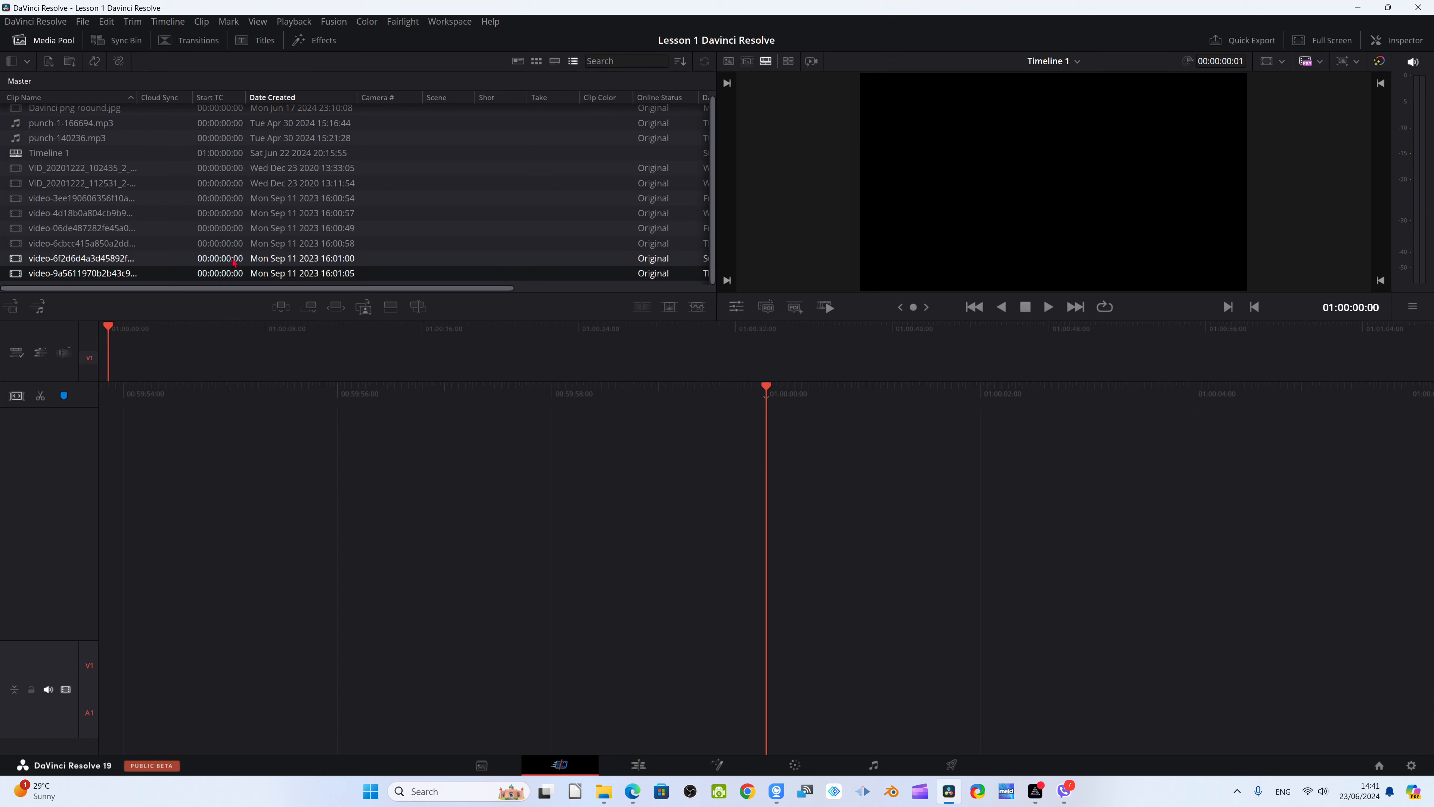
Add the video-6f2d6d4a3d45892f clip from the media pool to the empty Timeline 1
left_click(233, 259)
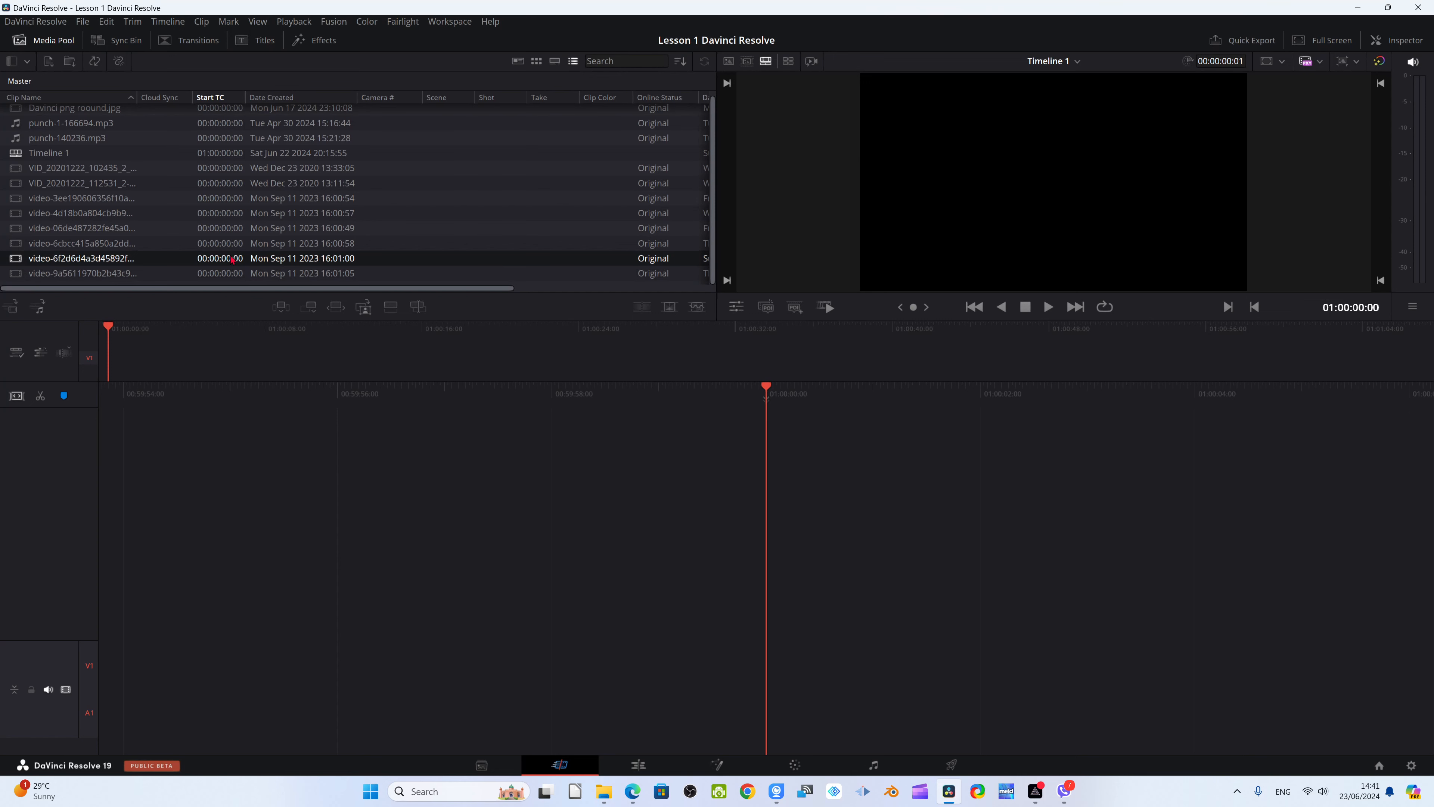
left_click_drag(233, 259, 618, 445)
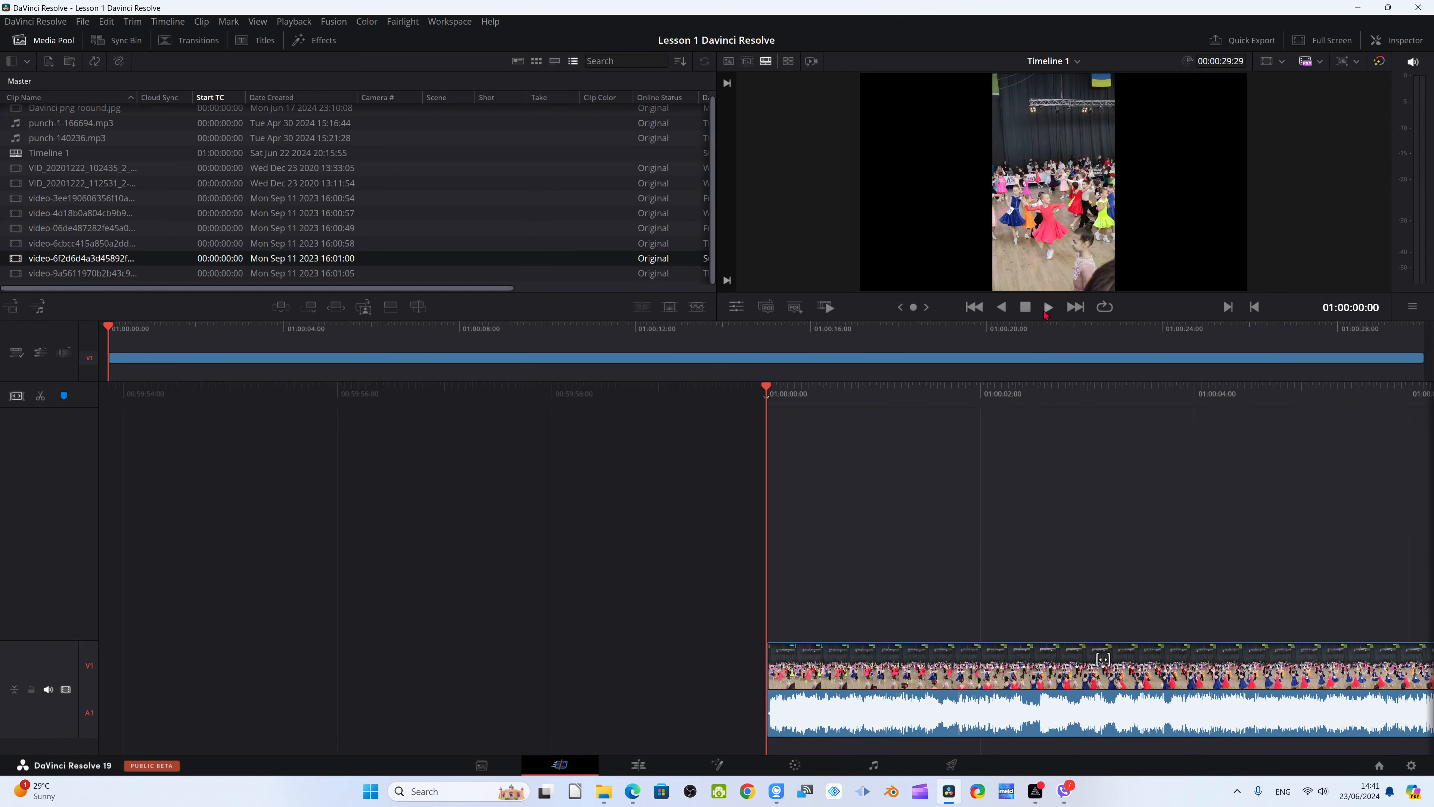
Play part of the timeline to preview the clip, then return the playhead to the beginning
left_click(1047, 308)
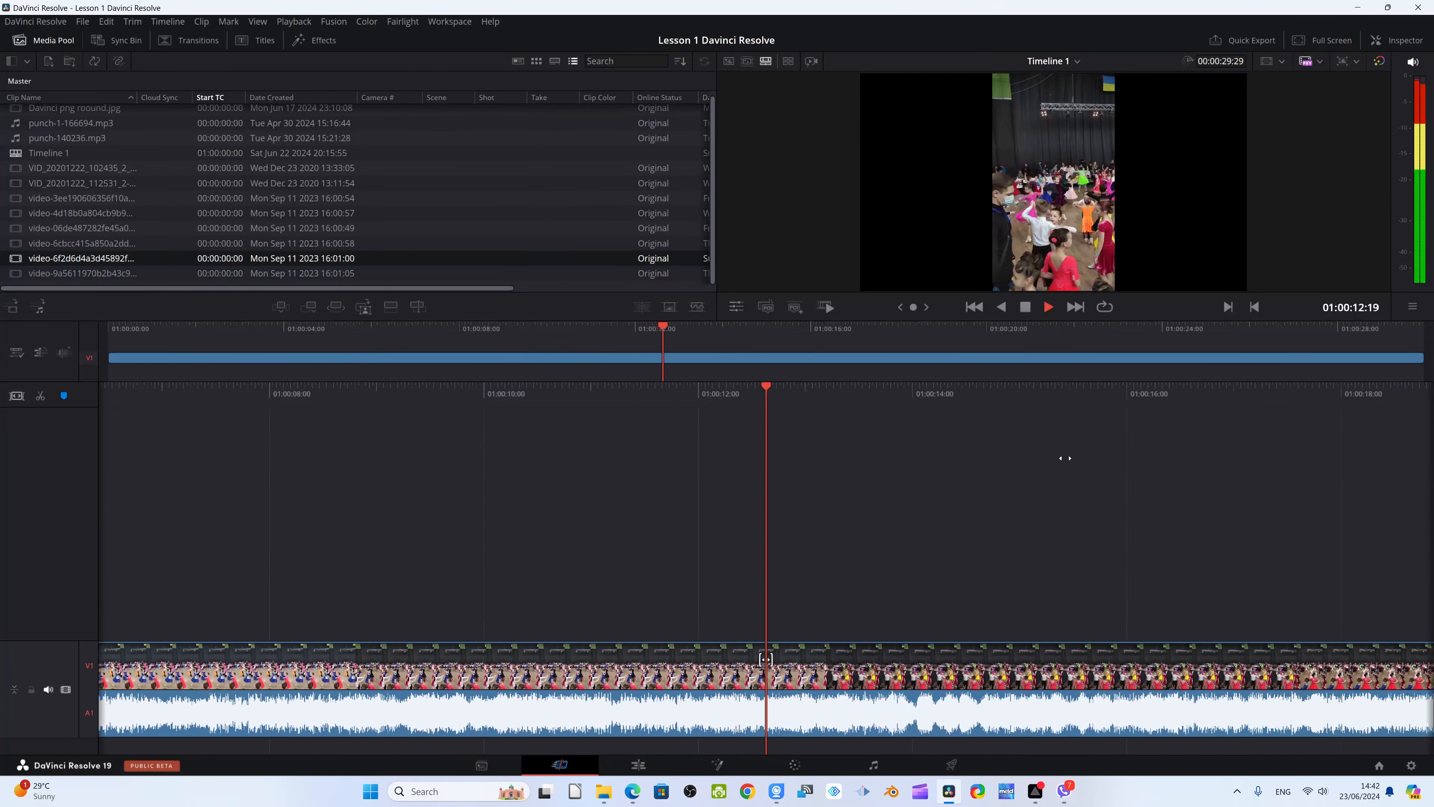
left_click(1026, 307)
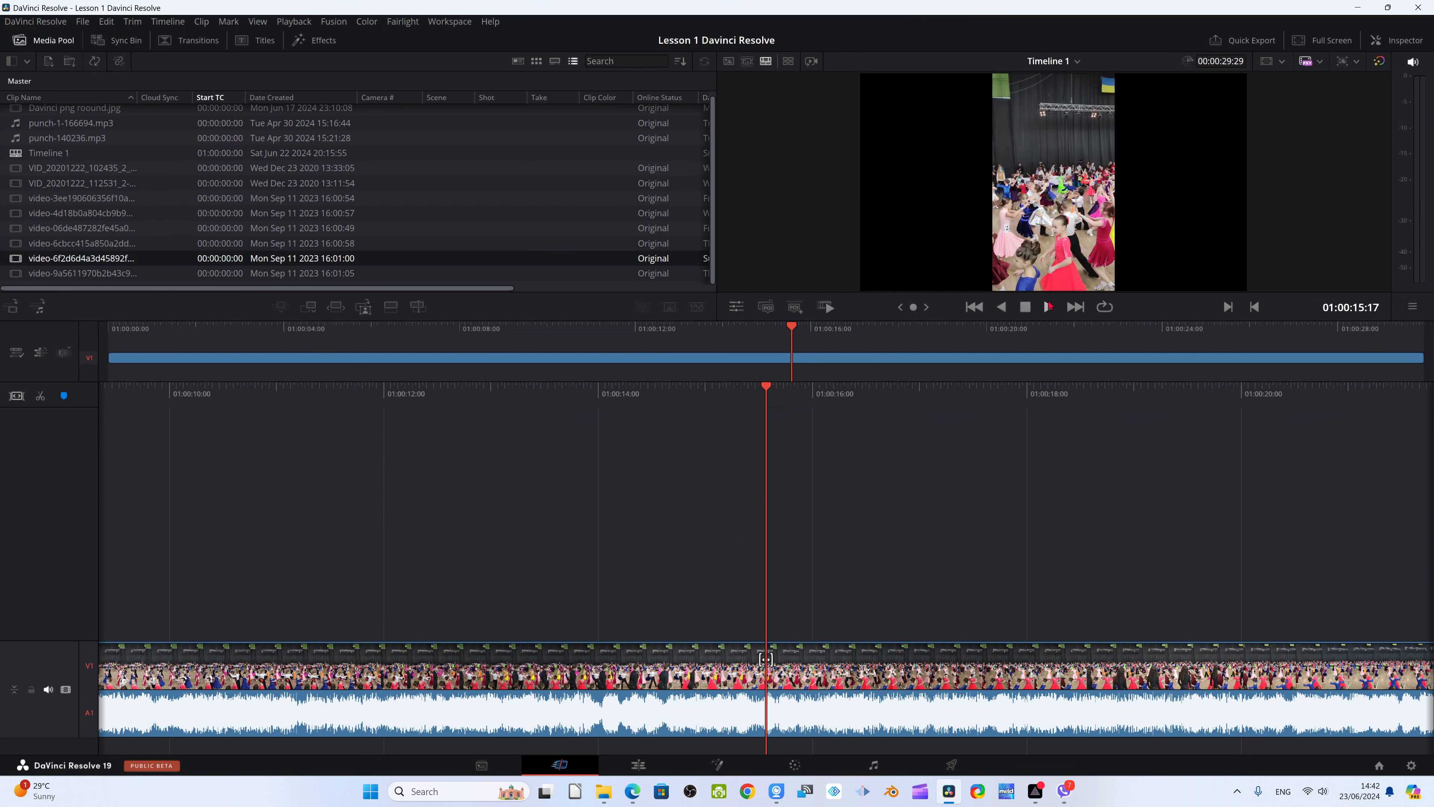
left_click_drag(771, 392, 1431, 464)
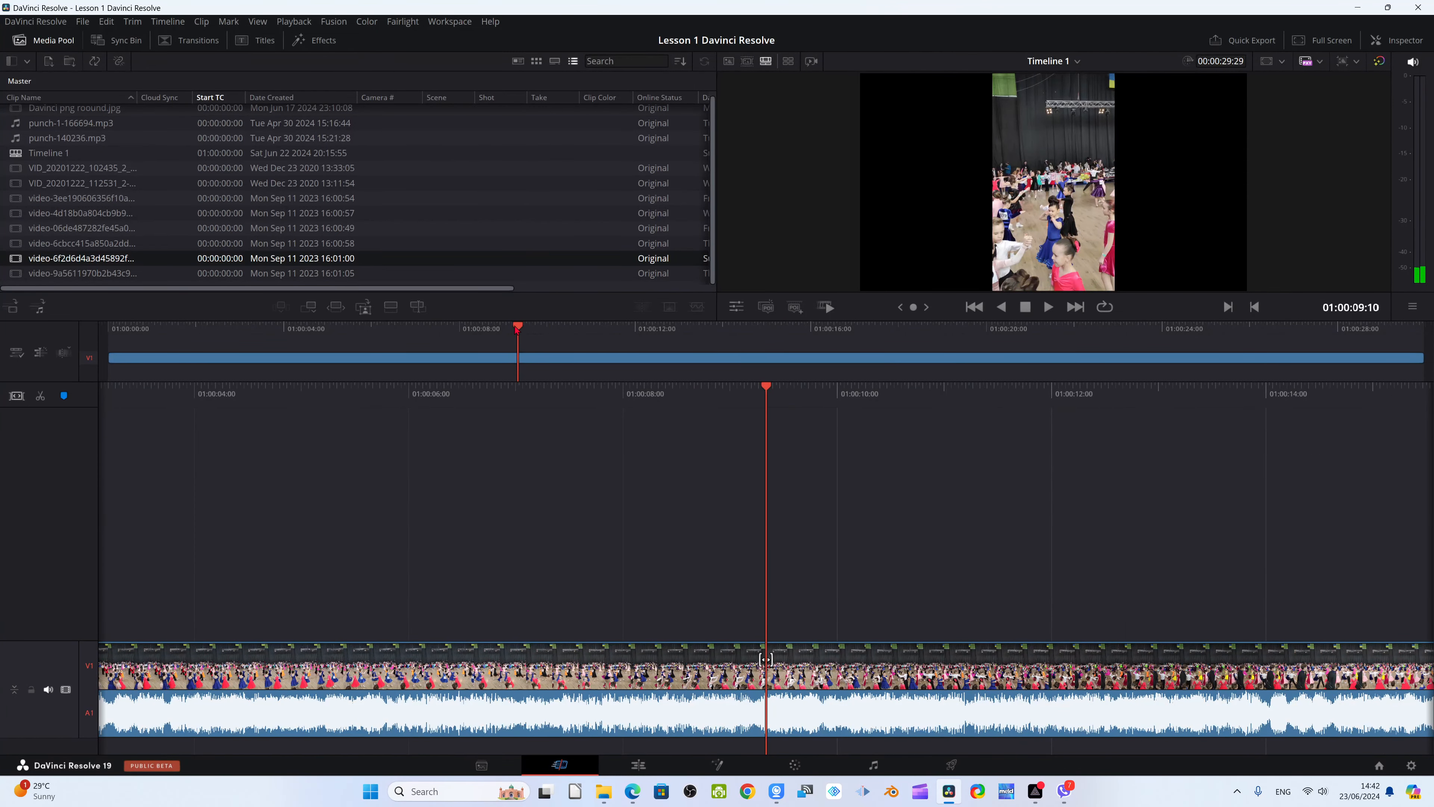
key("Home")
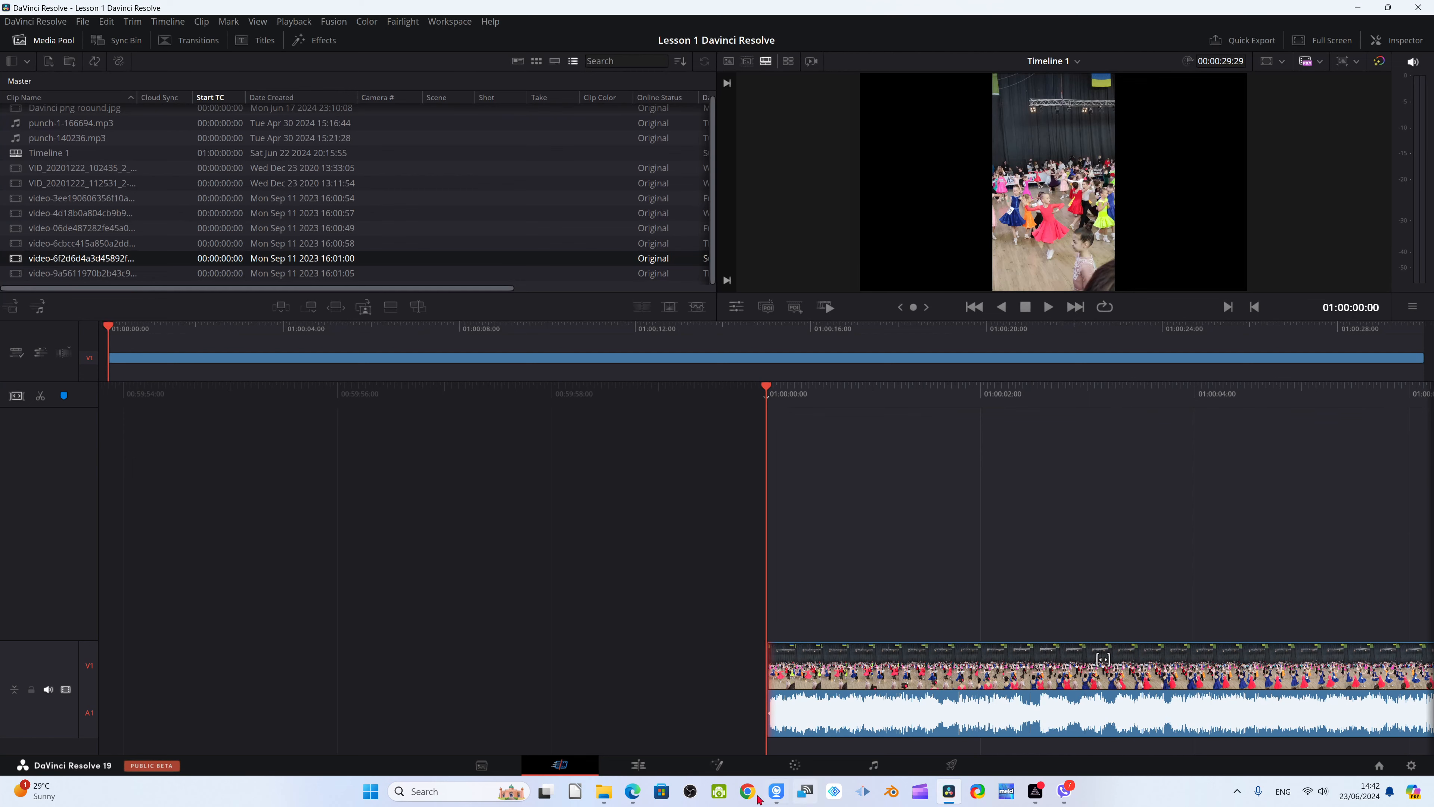
On the Edit page, examine the clip's audio waveform closely around its first frames
left_click(638, 765)
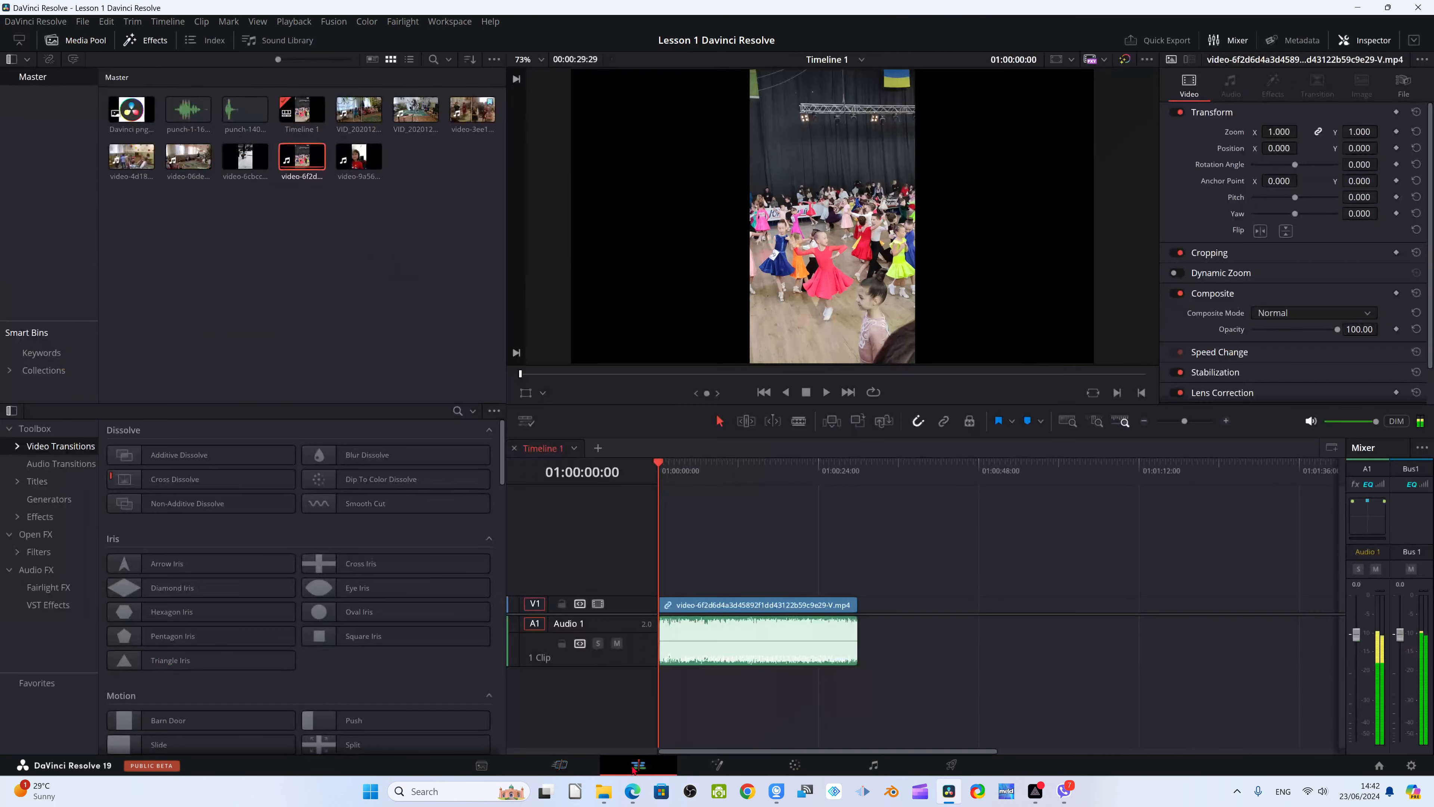
scroll(822, 722, "up", 16)
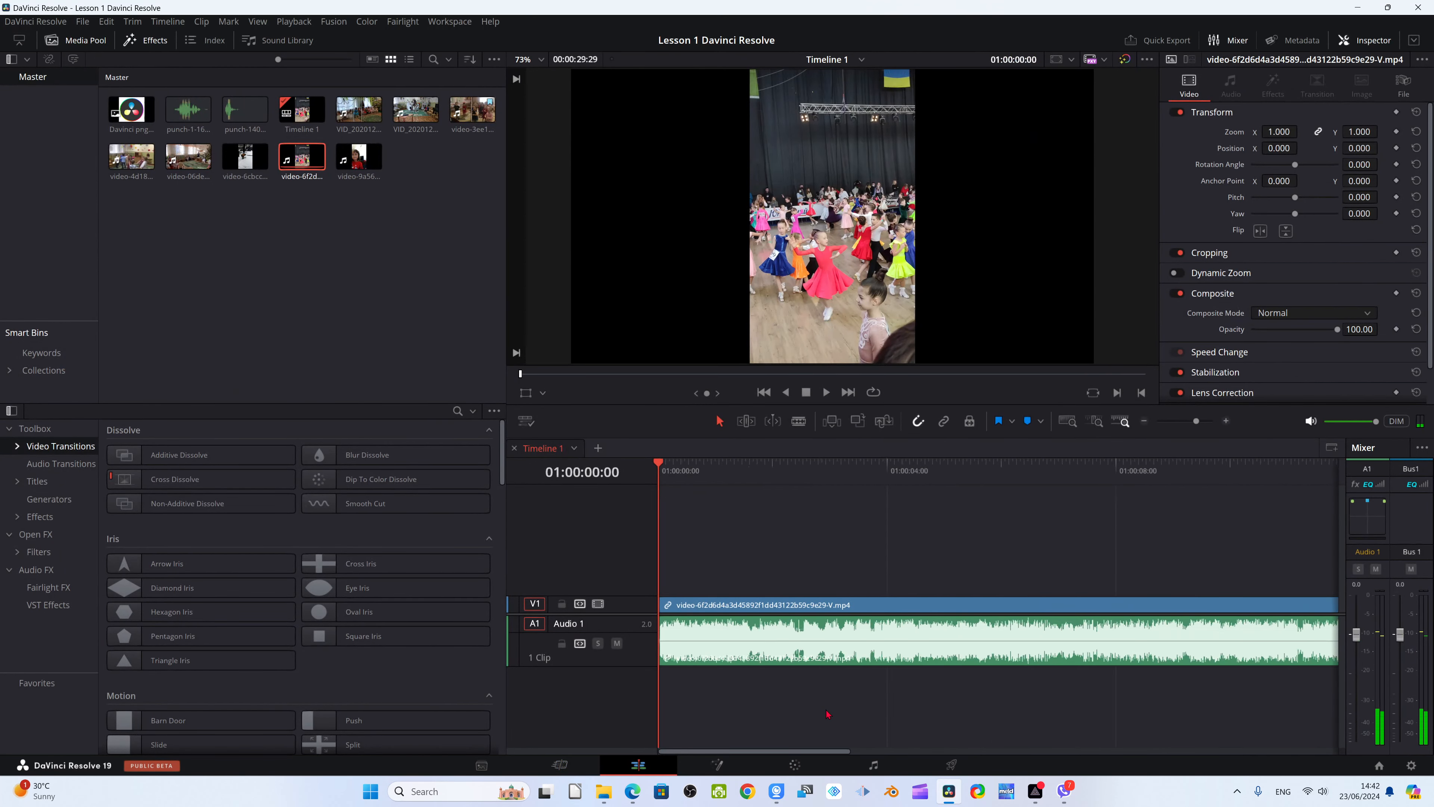
scroll(827, 710, "up", 5)
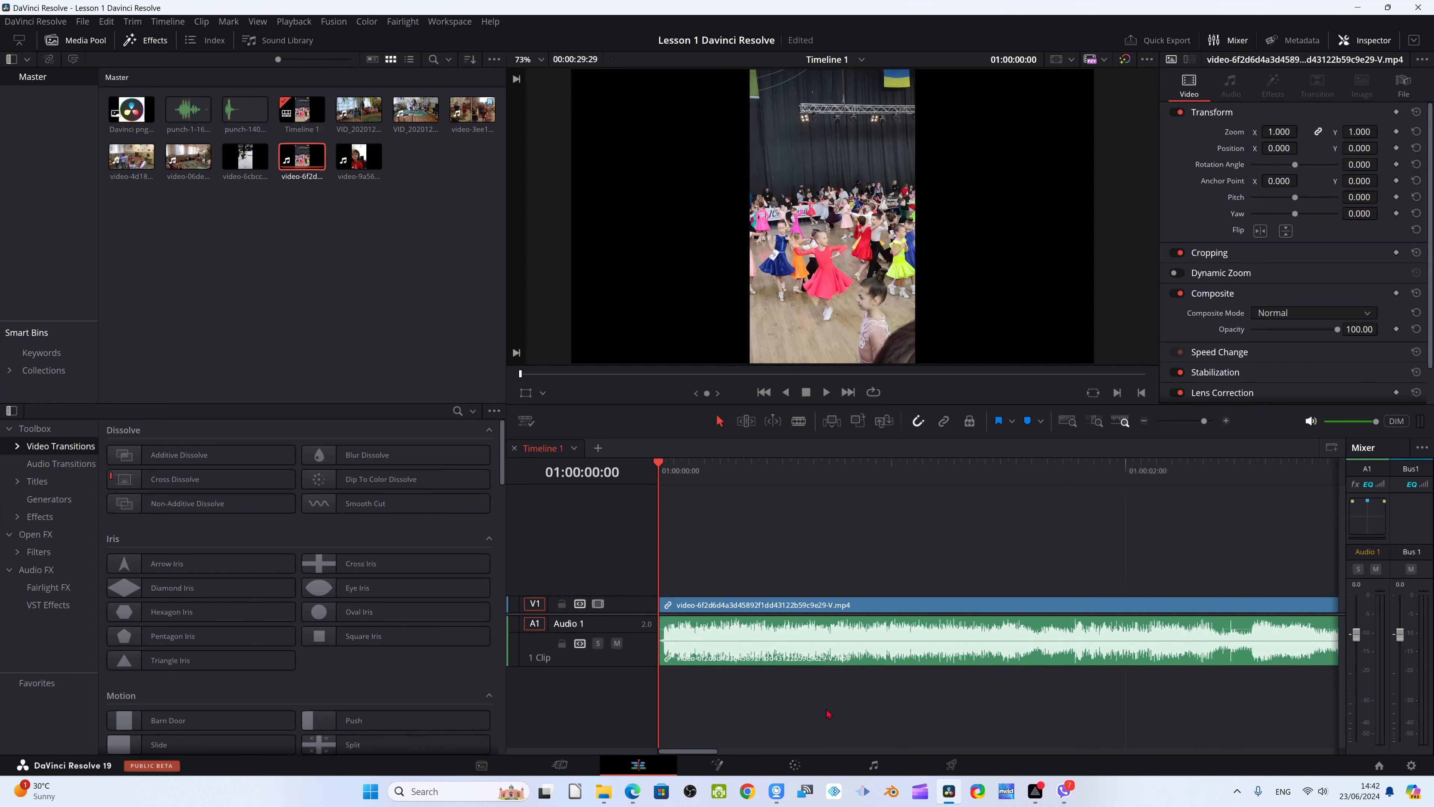
scroll(825, 710, "up", 1)
left_click_drag(661, 467, 671, 469)
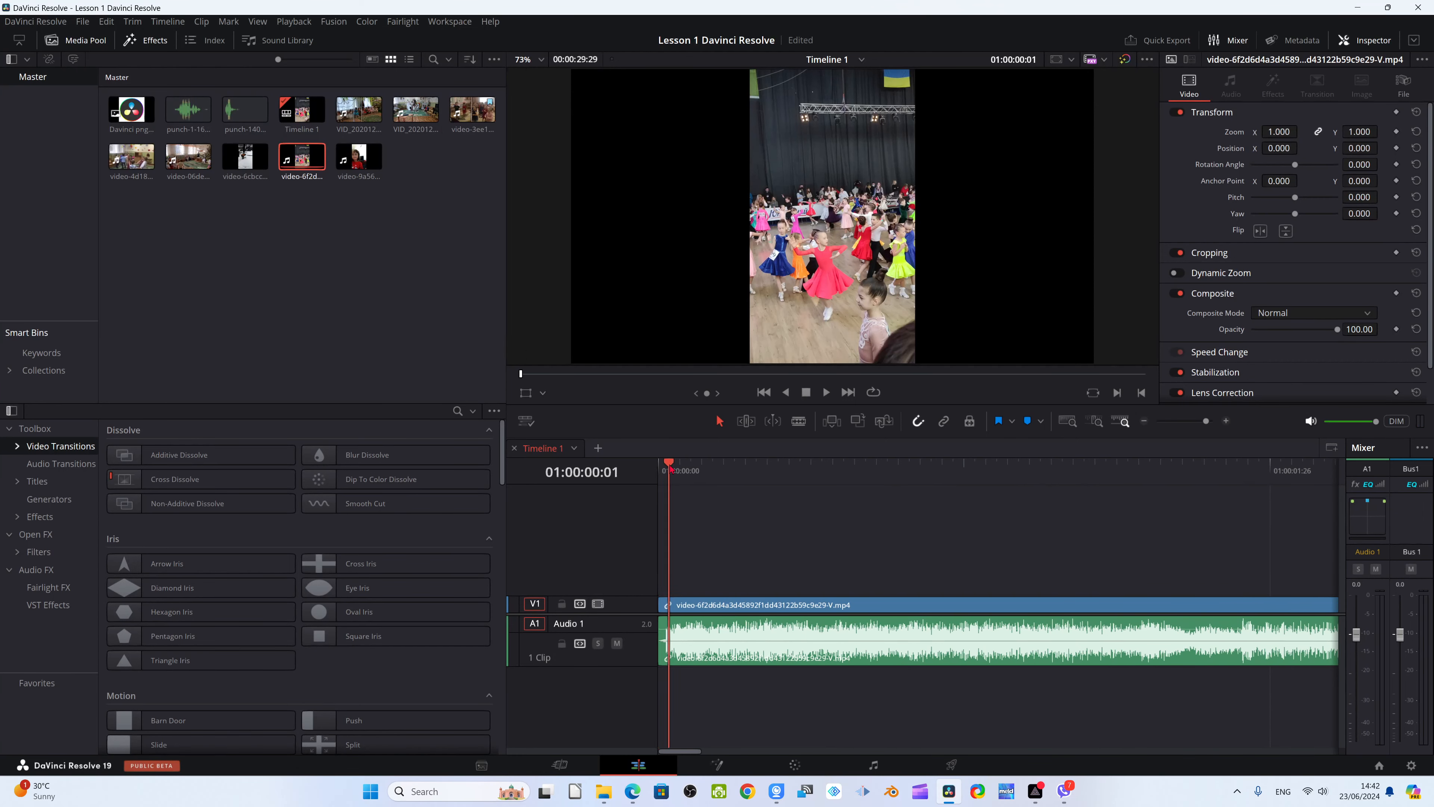
scroll(695, 499, "up", 1)
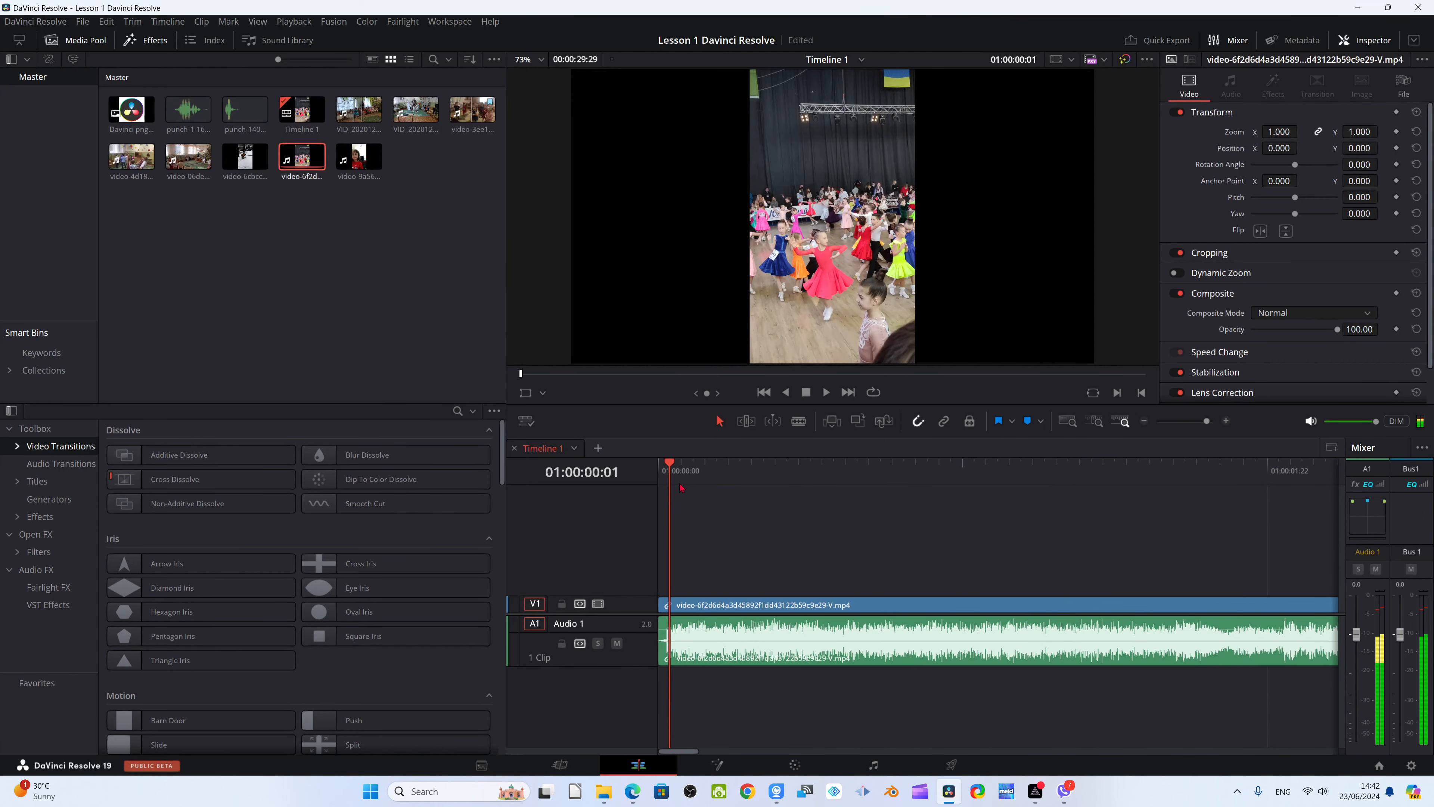
scroll(695, 500, "up", 2)
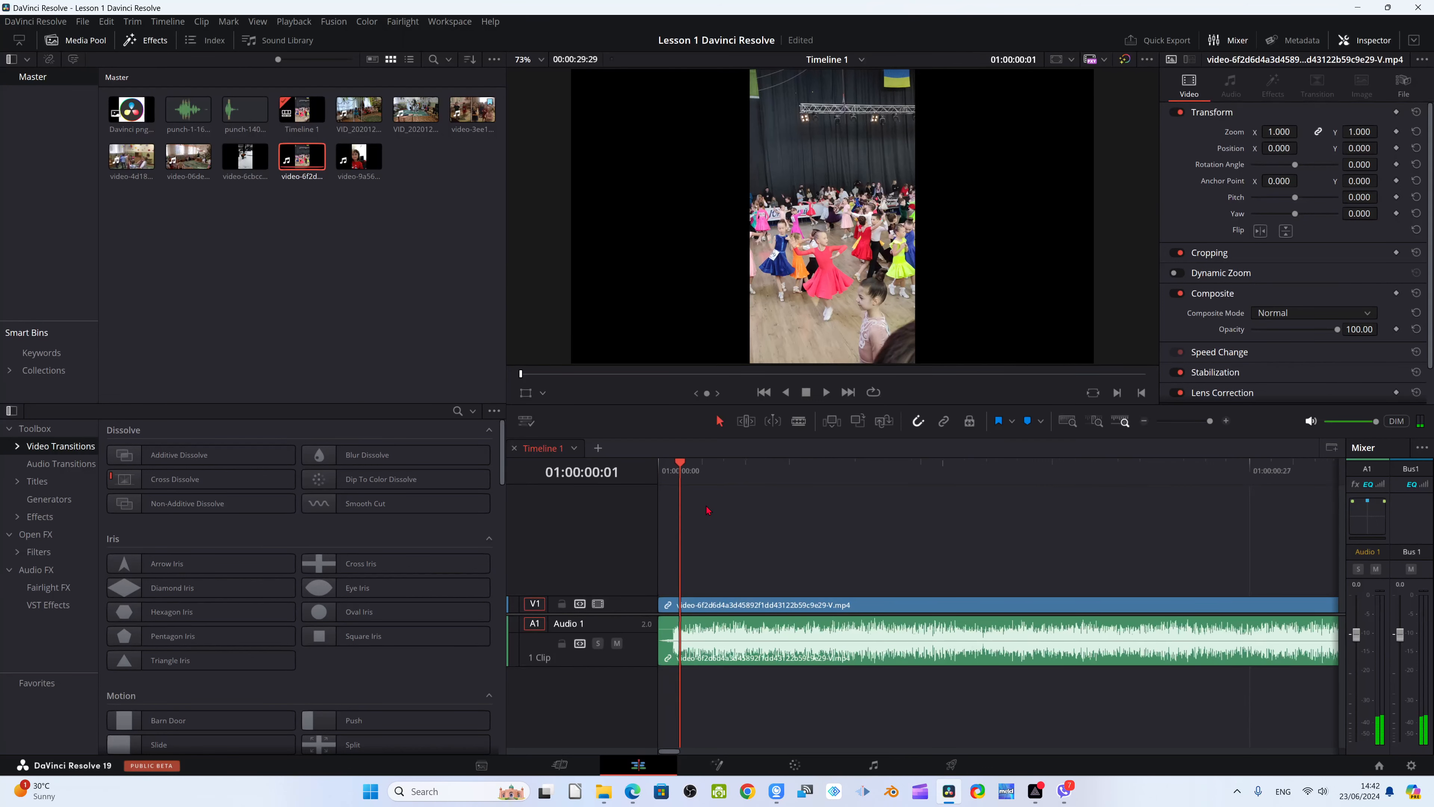
left_click_drag(672, 468, 672, 466)
scroll(673, 468, "up", 2)
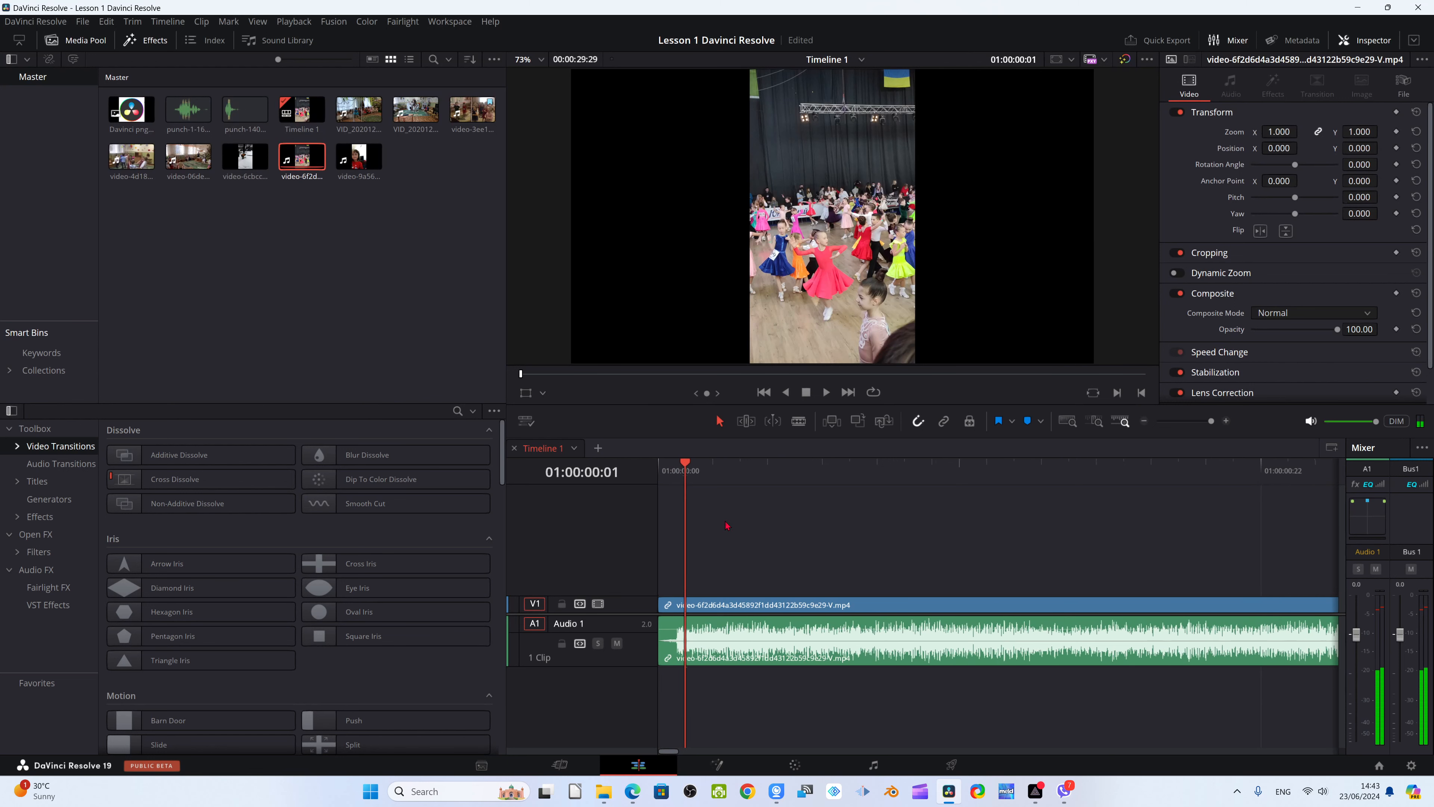
left_click_drag(671, 468, 669, 468)
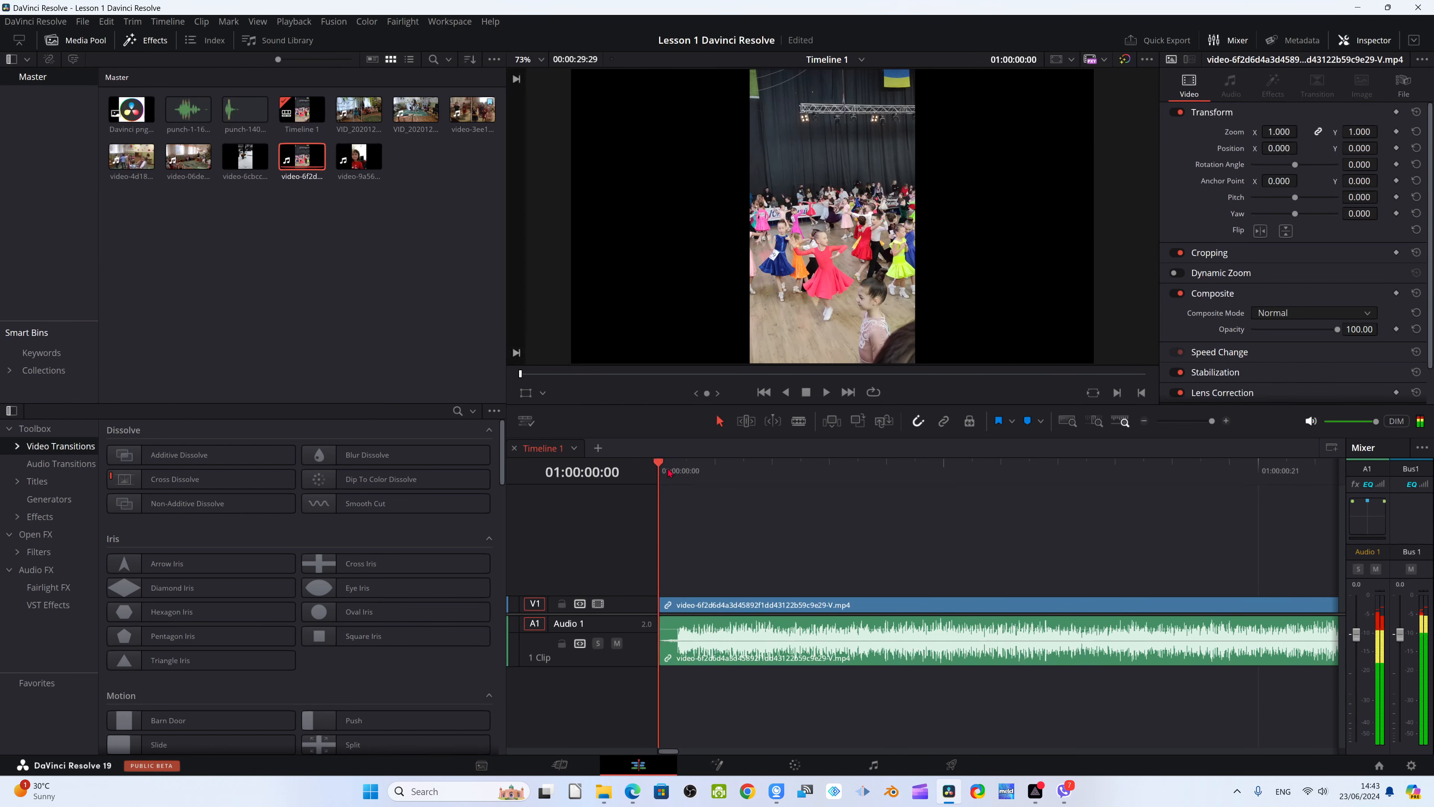
scroll(694, 688, "up", 2)
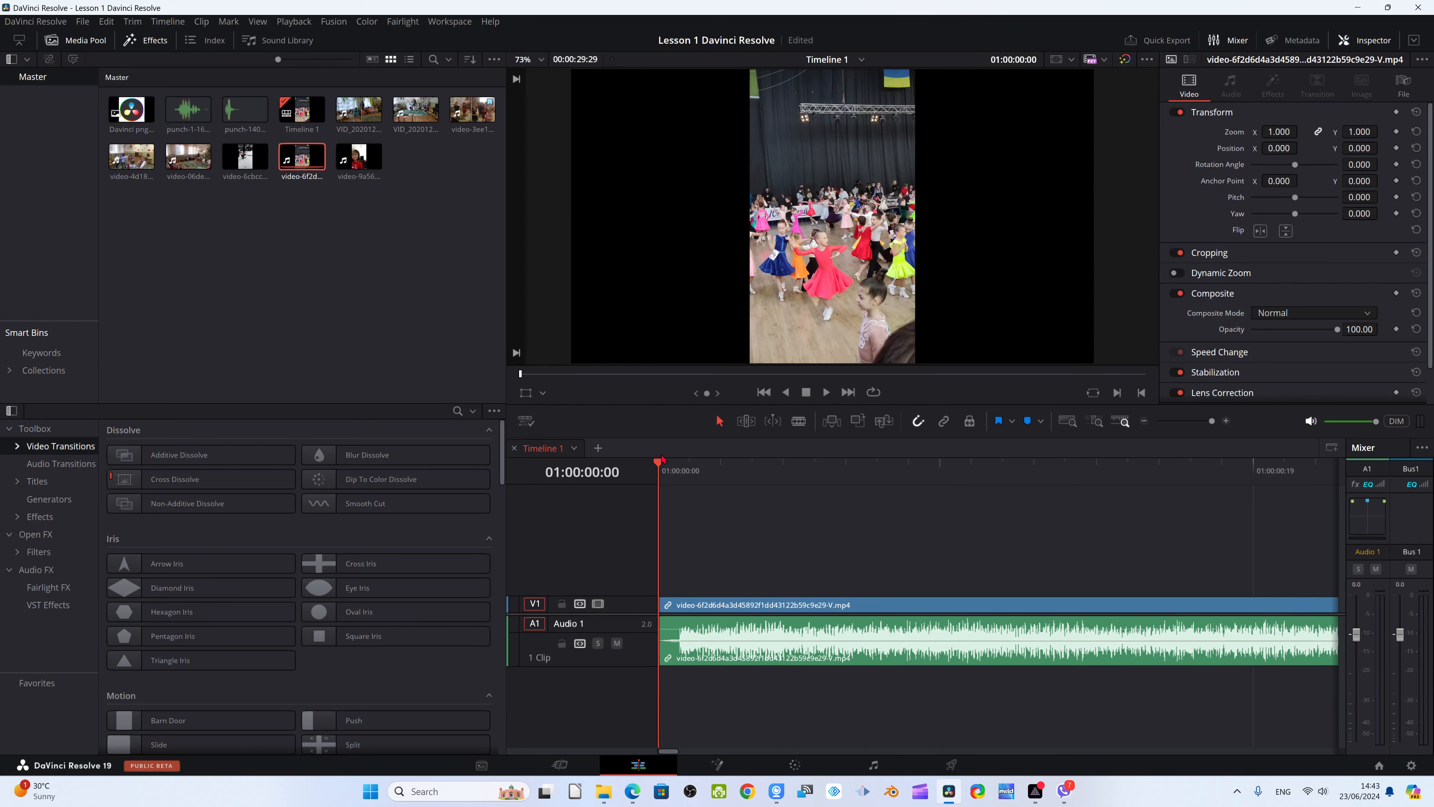
Place the playhead at 01:00:00:01, one frame into the clip, and check the waveform around it
left_click_drag(661, 468, 686, 471)
scroll(724, 601, "up", 3)
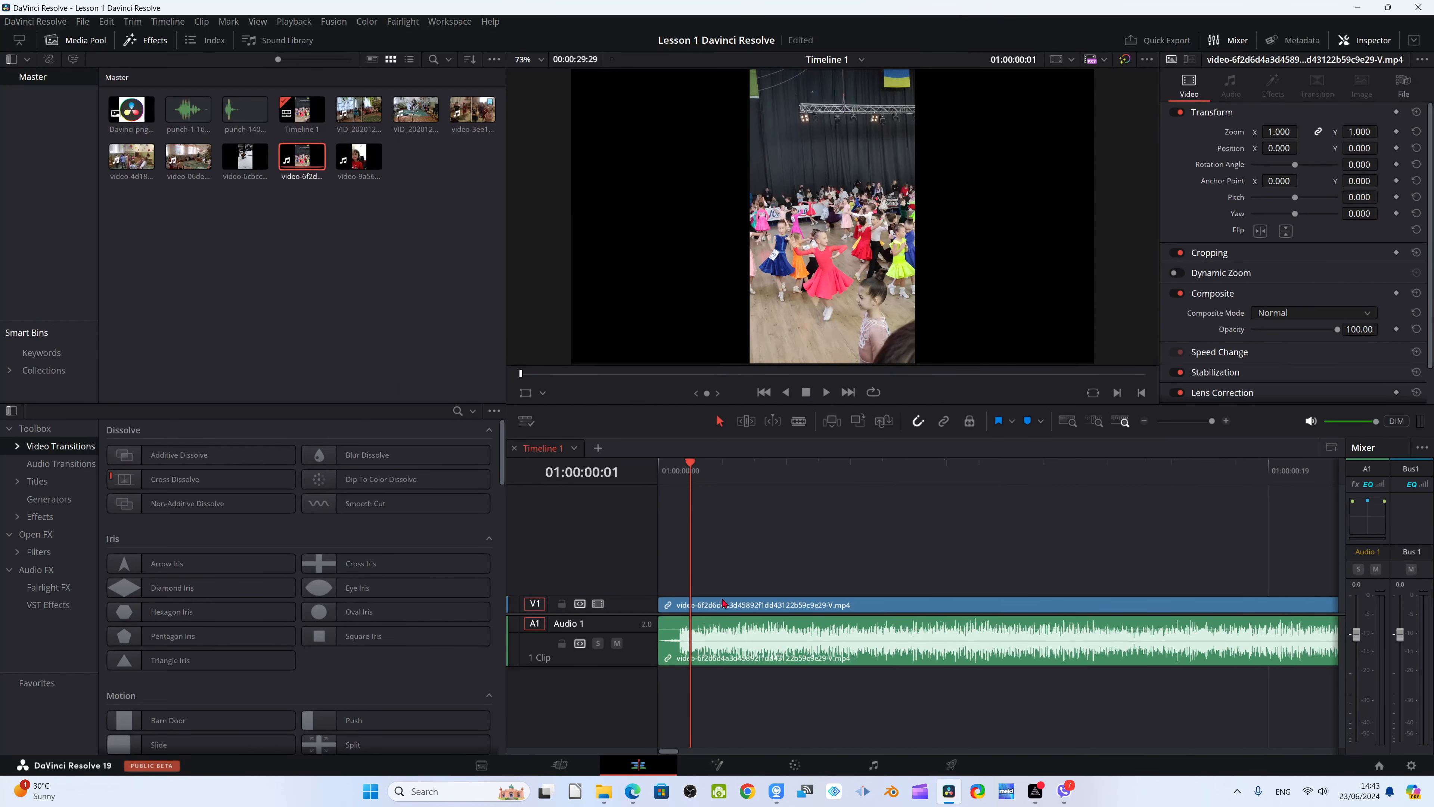
scroll(725, 601, "up", 2)
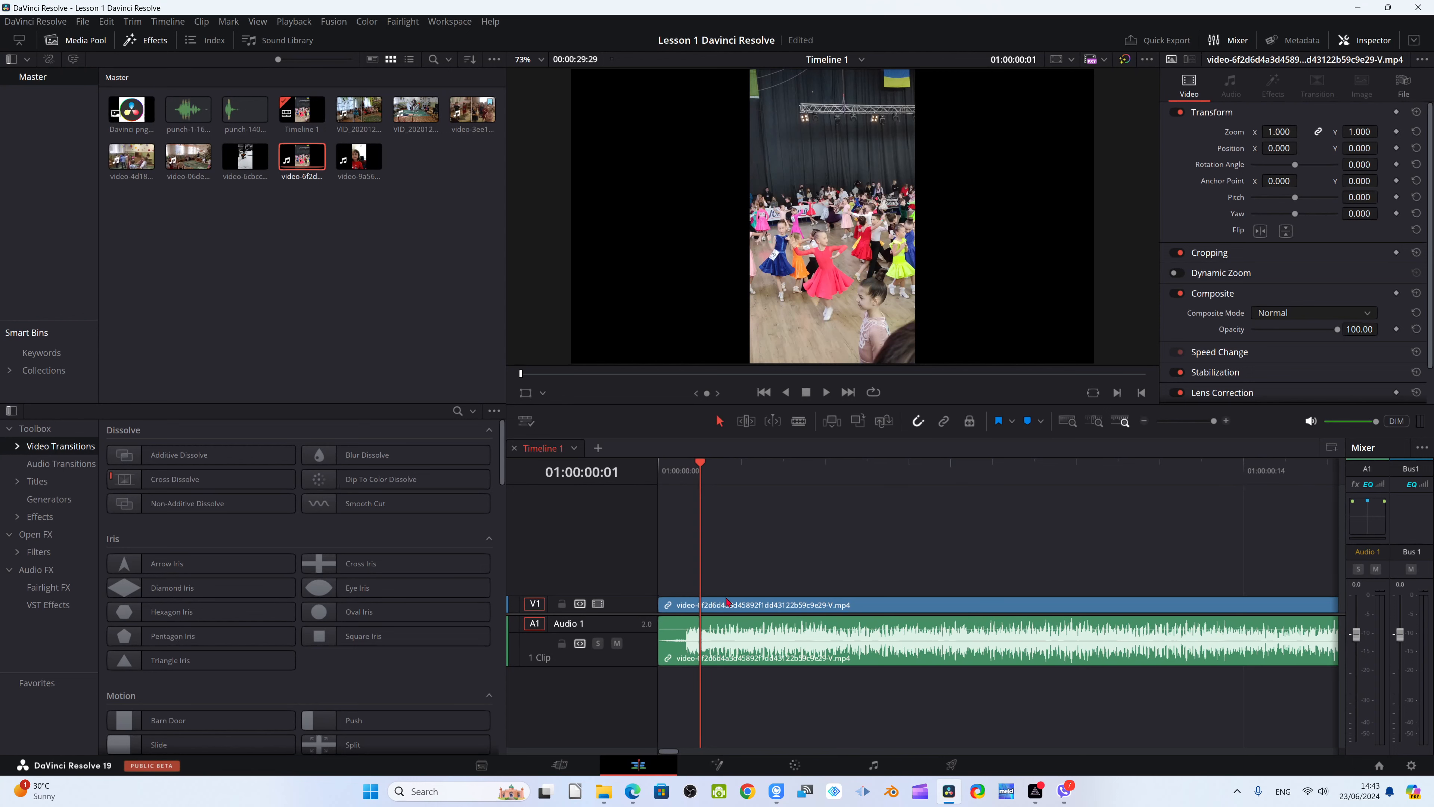
left_click_drag(699, 464, 678, 463)
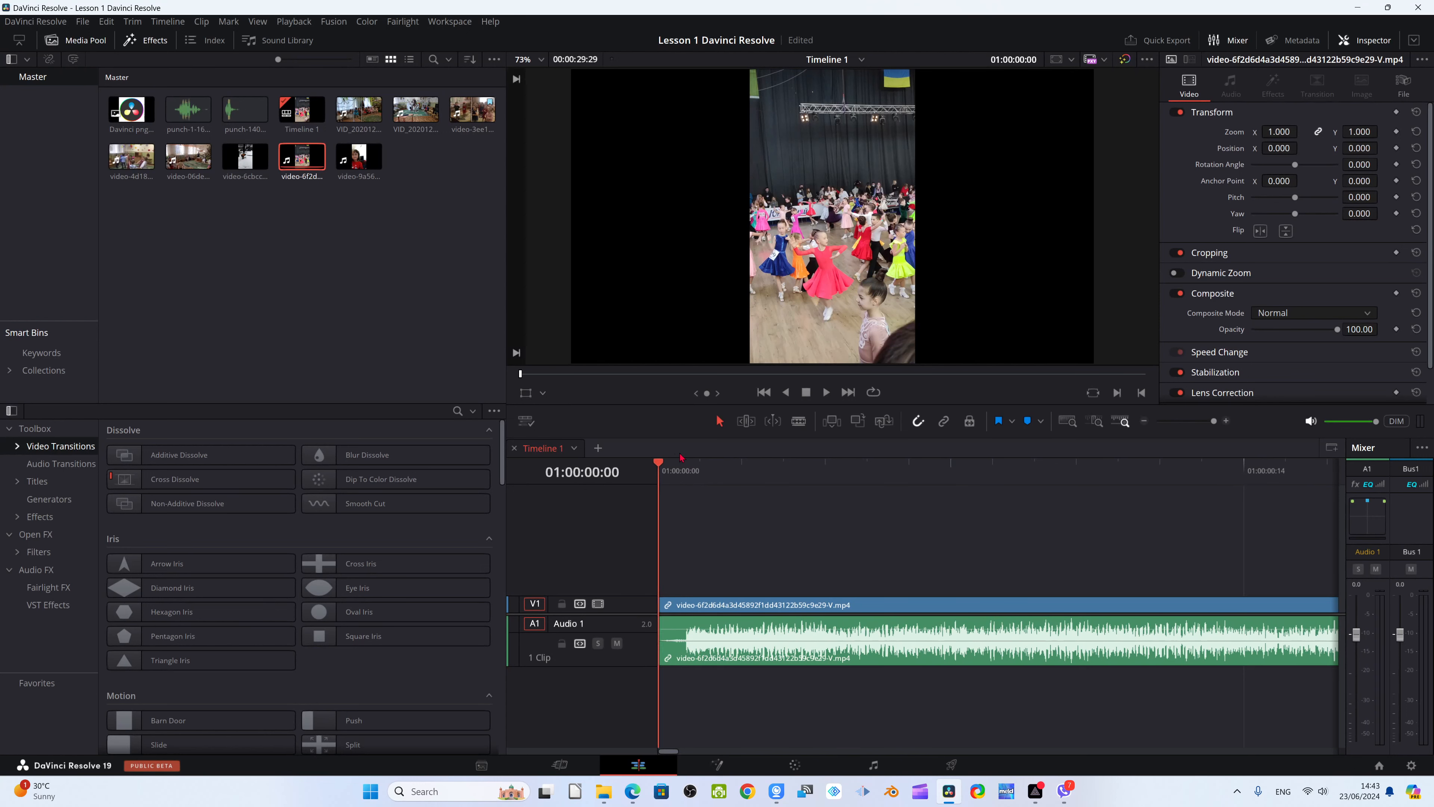
left_click(700, 467)
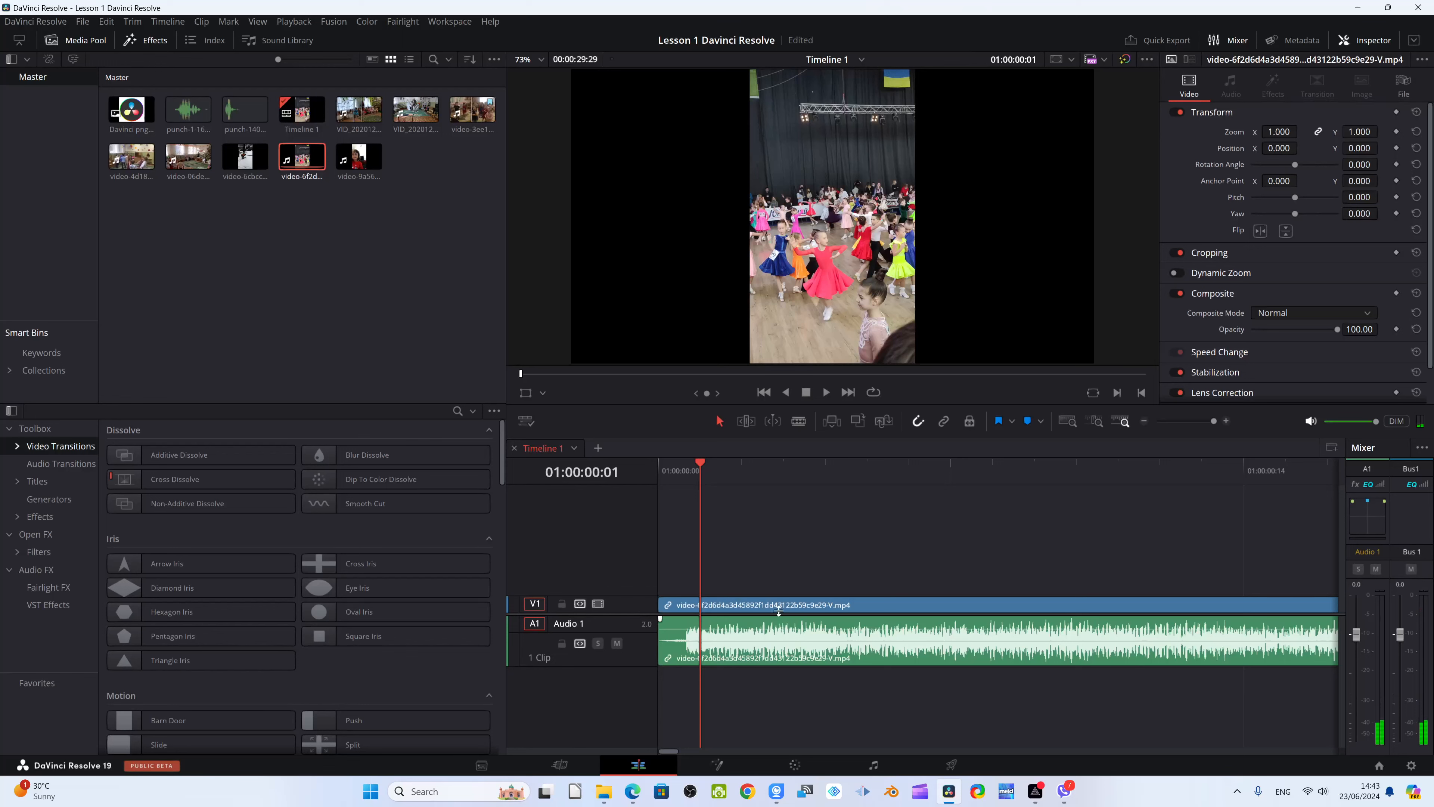
scroll(779, 610, "right", 5)
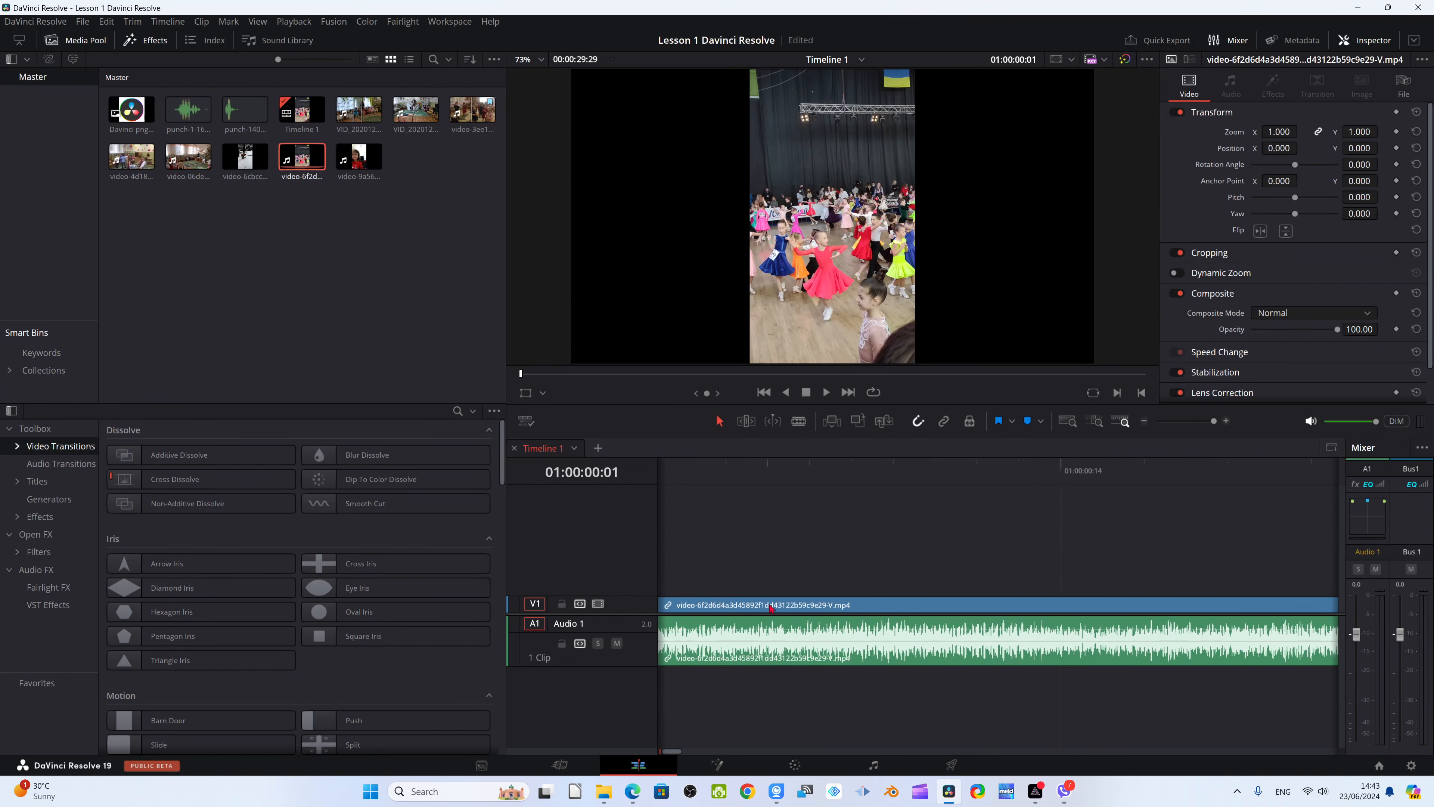
scroll(770, 607, "right", 8)
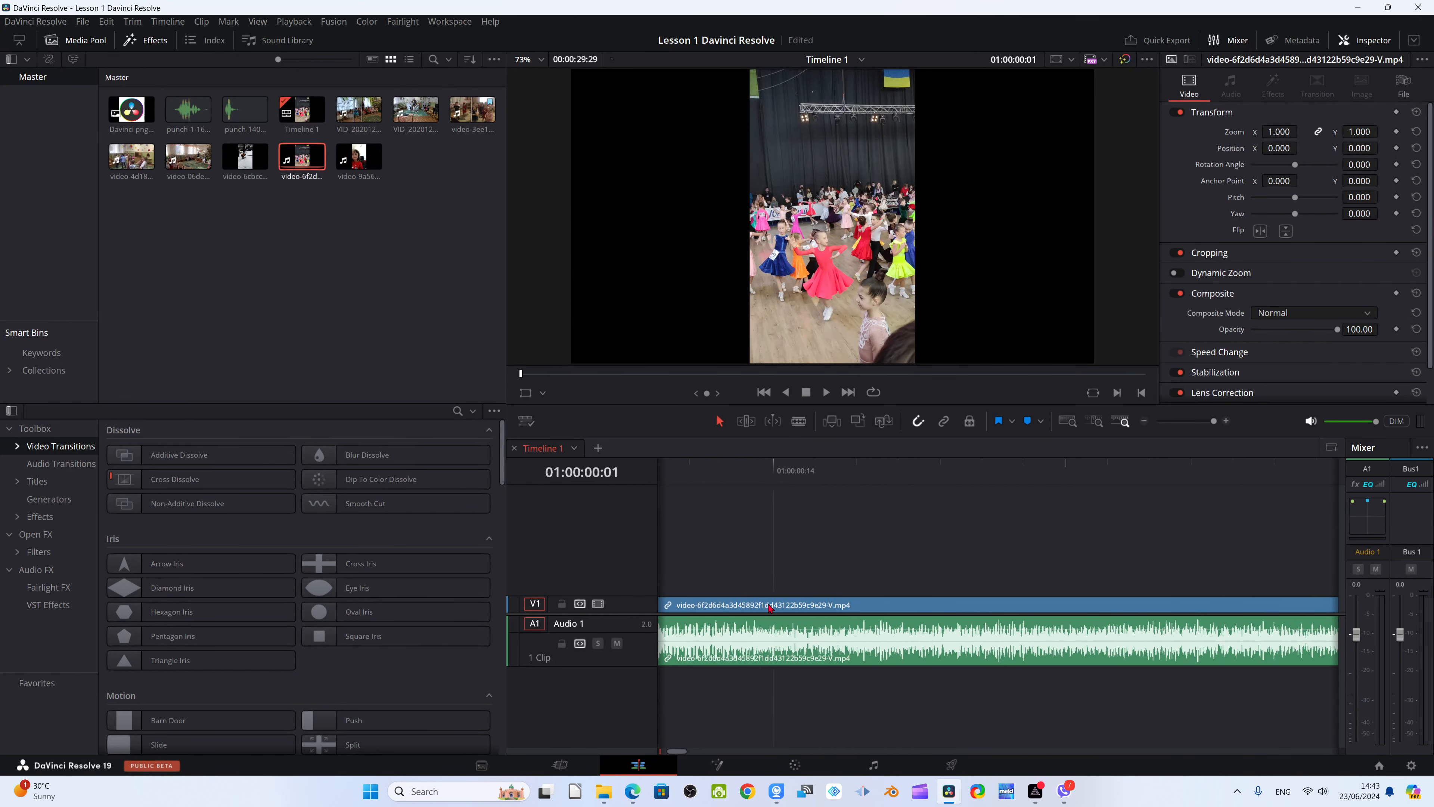
scroll(771, 607, "right", 1)
scroll(769, 608, "left", 10)
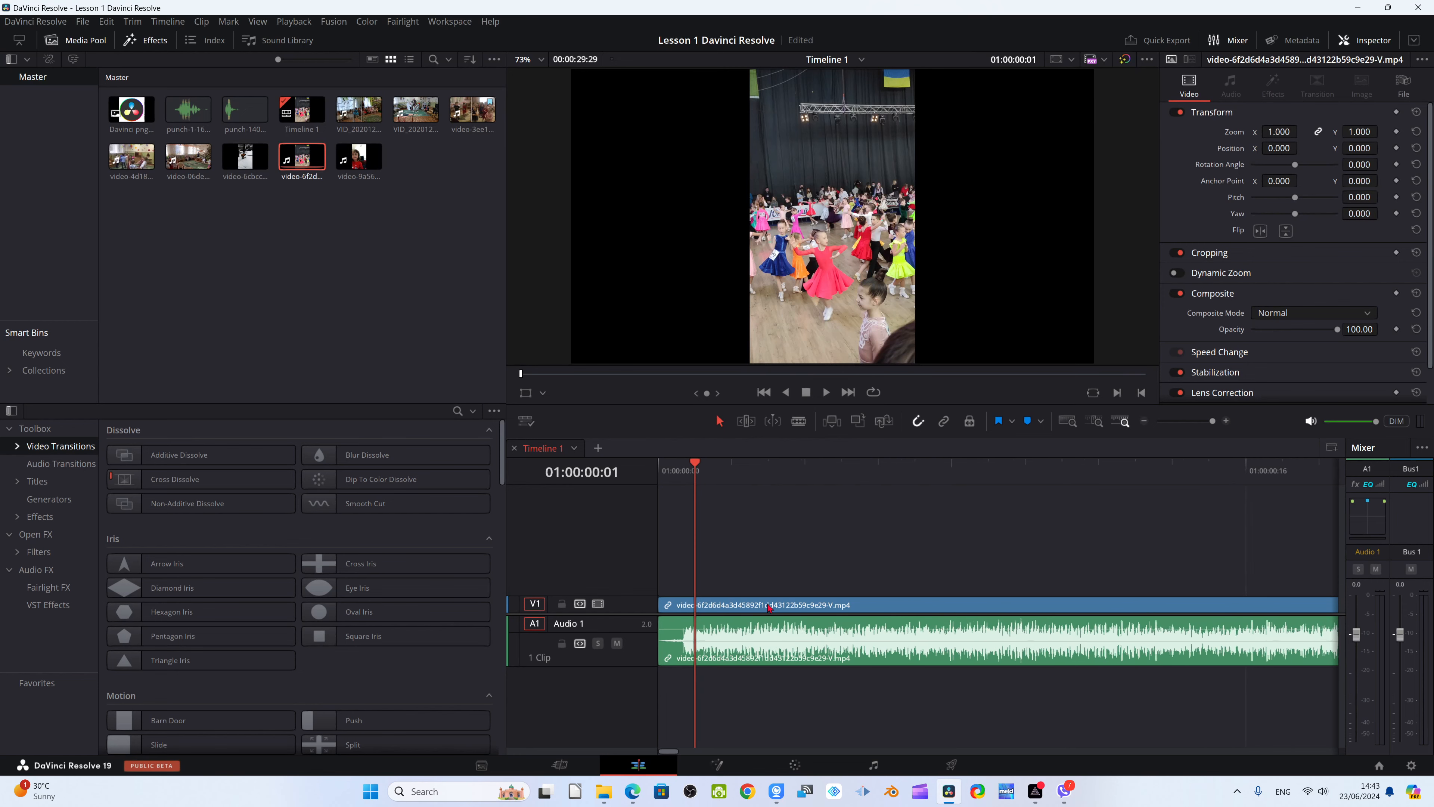
On the Cut page, split the clip near its start at 01:00:00:04
left_click(559, 765)
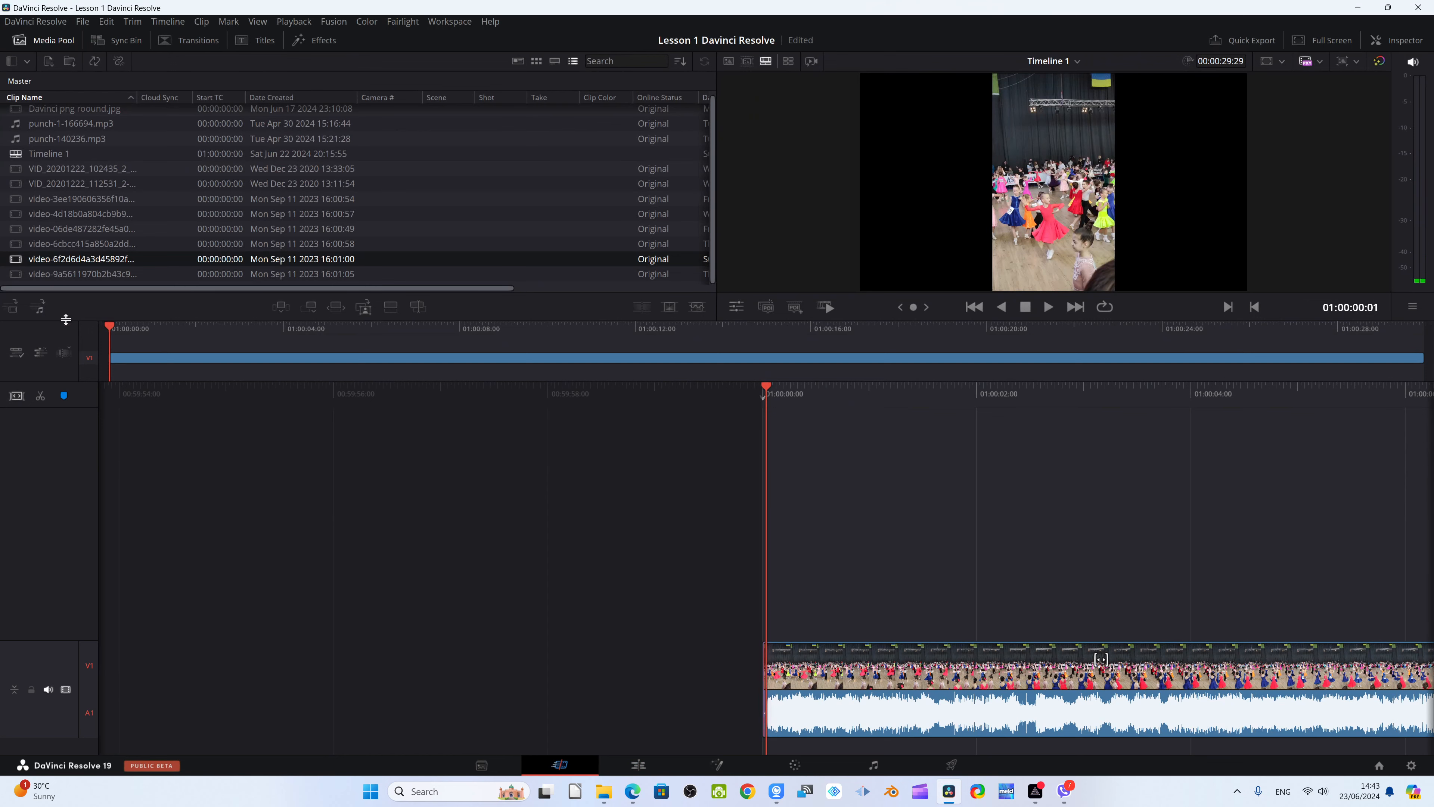
left_click_drag(110, 327, 121, 327)
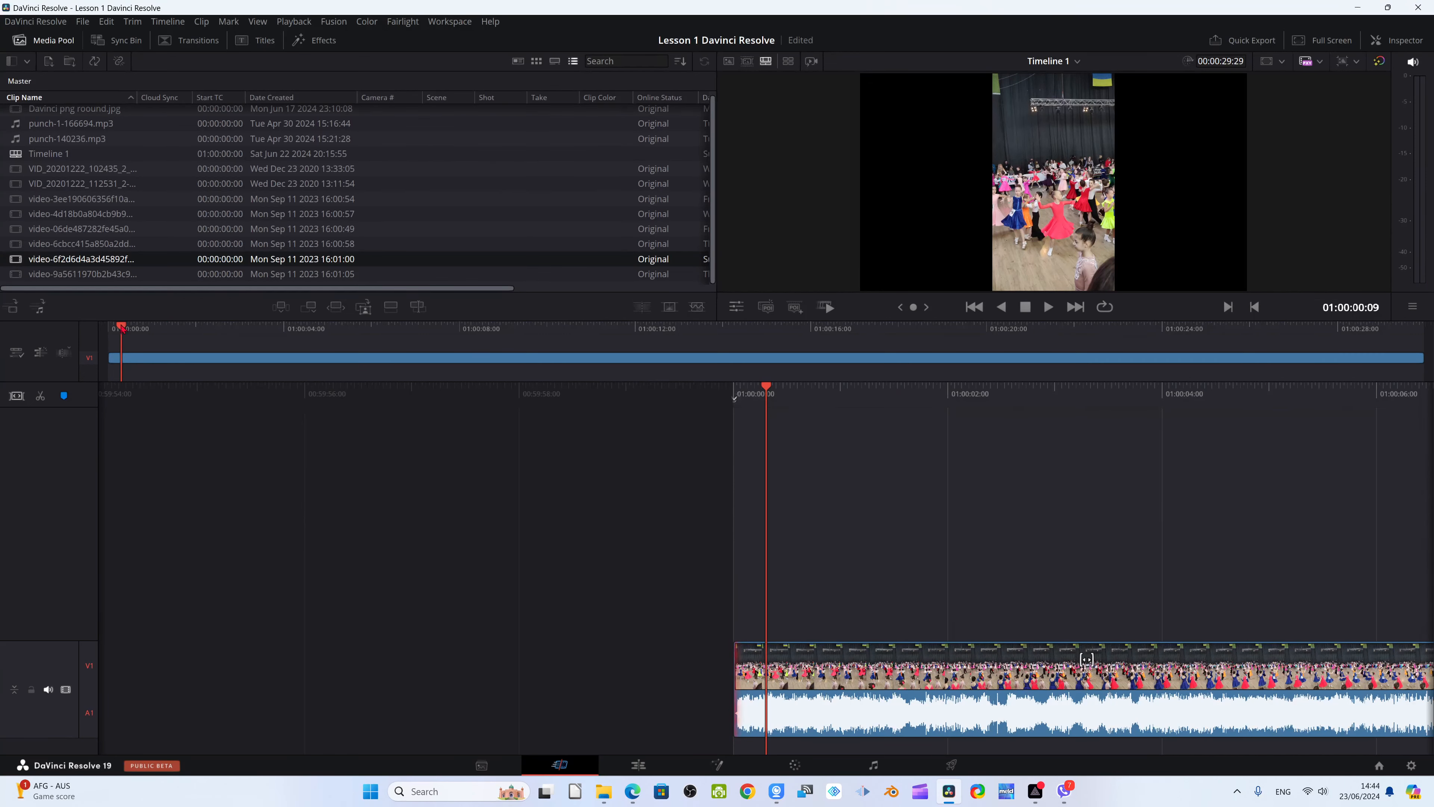
left_click_drag(121, 326, 108, 327)
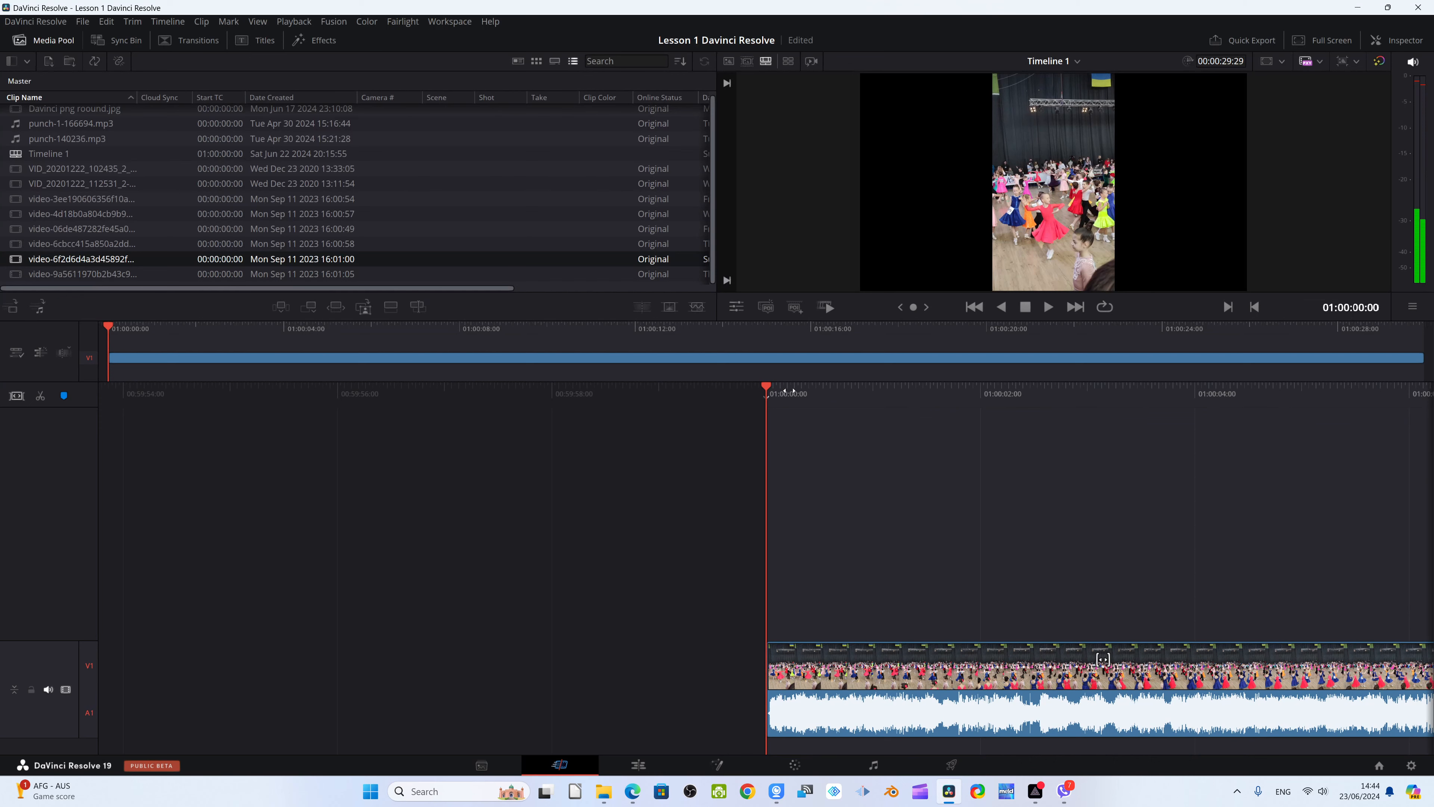
mouse_move(874, 393)
left_mouse_down()
mouse_move(843, 396)
mouse_move(864, 399)
left_mouse_up()
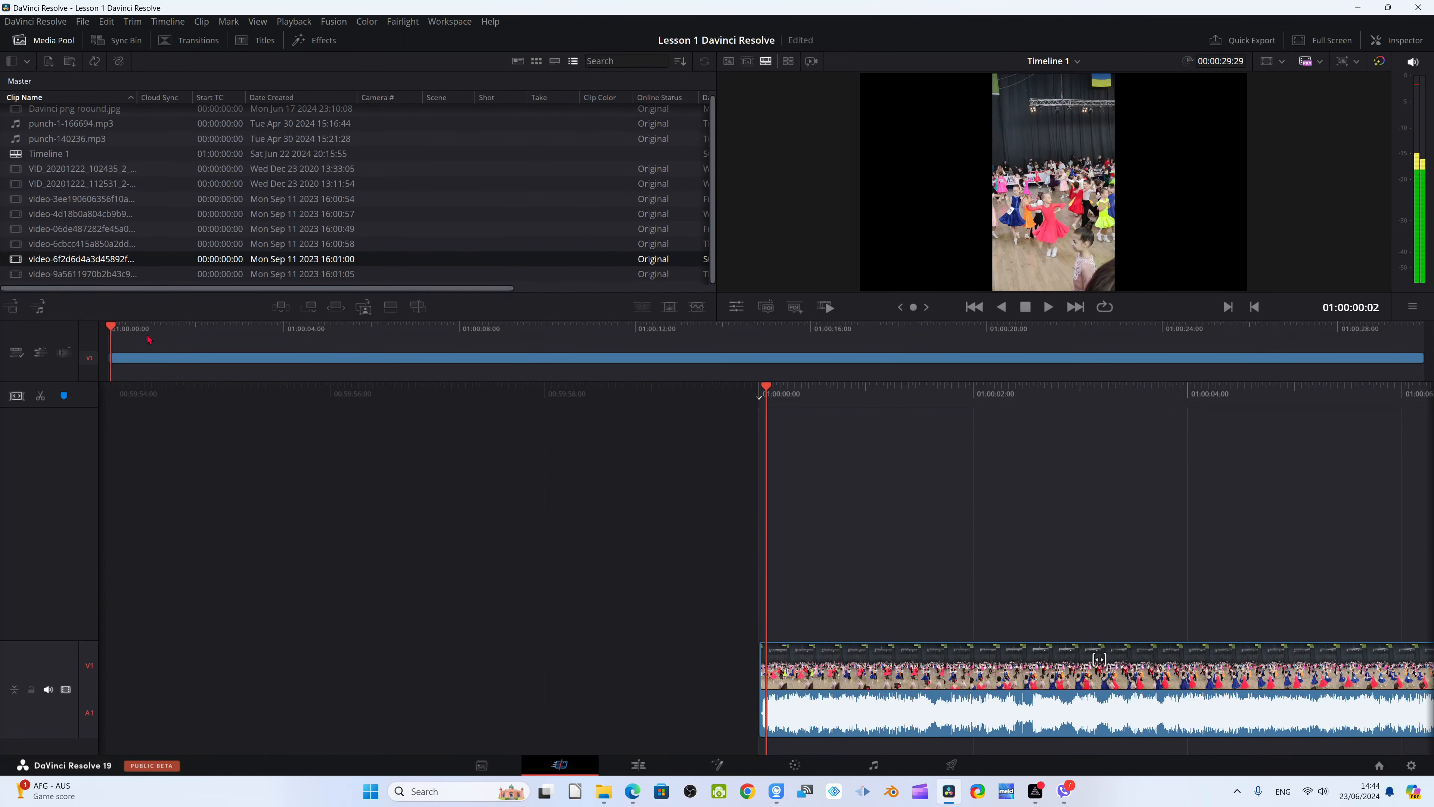
left_click(110, 331)
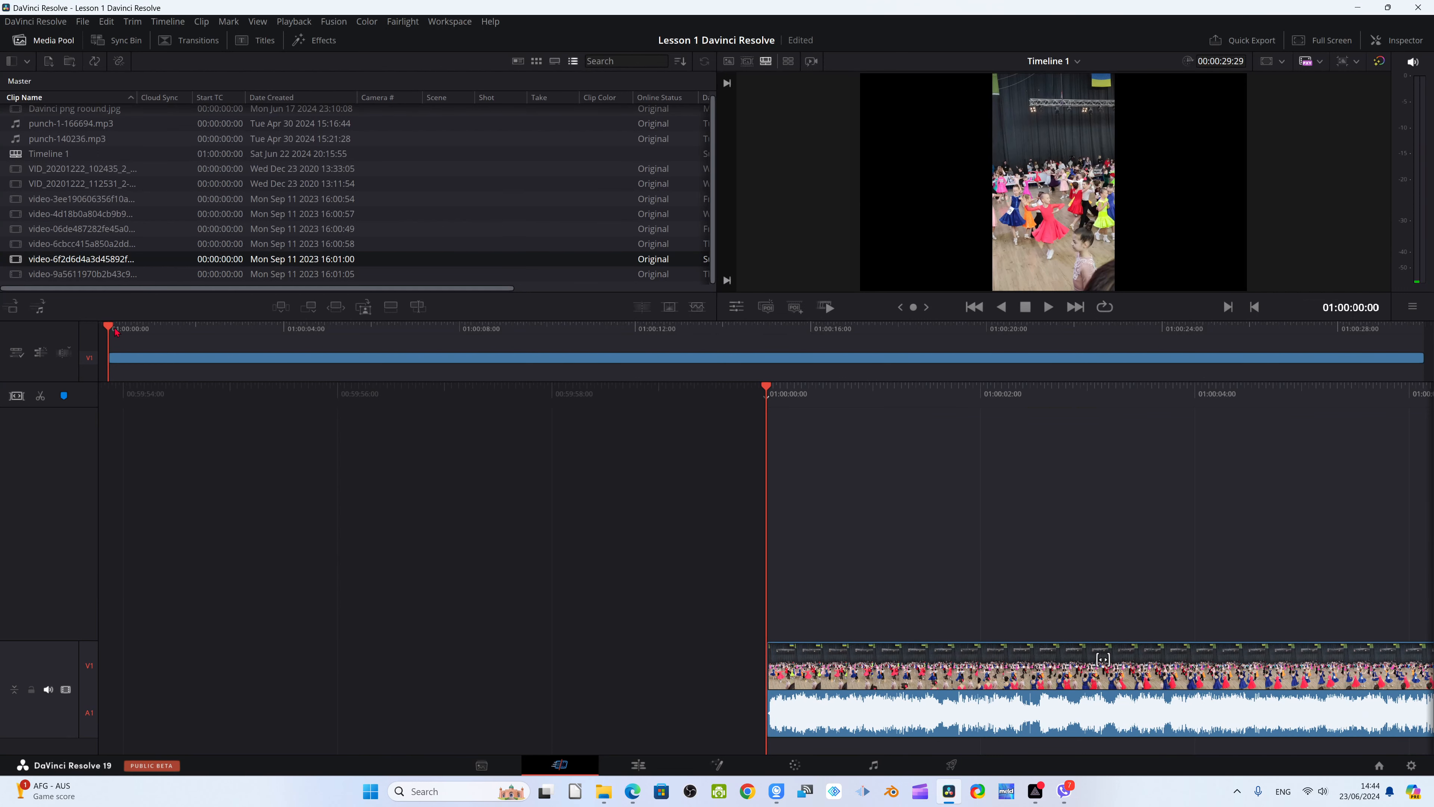
left_click_drag(111, 332, 115, 331)
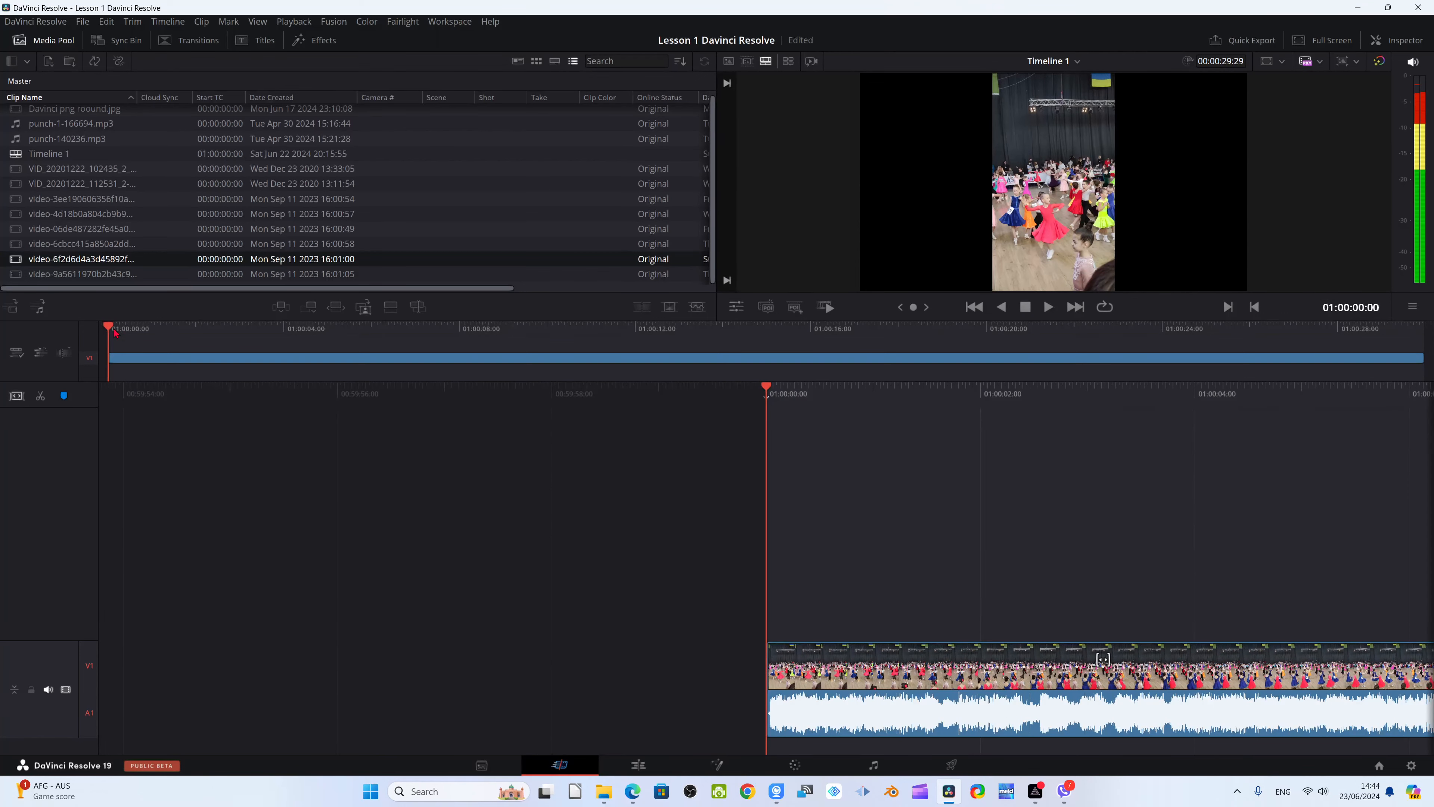
key("ctrl+b")
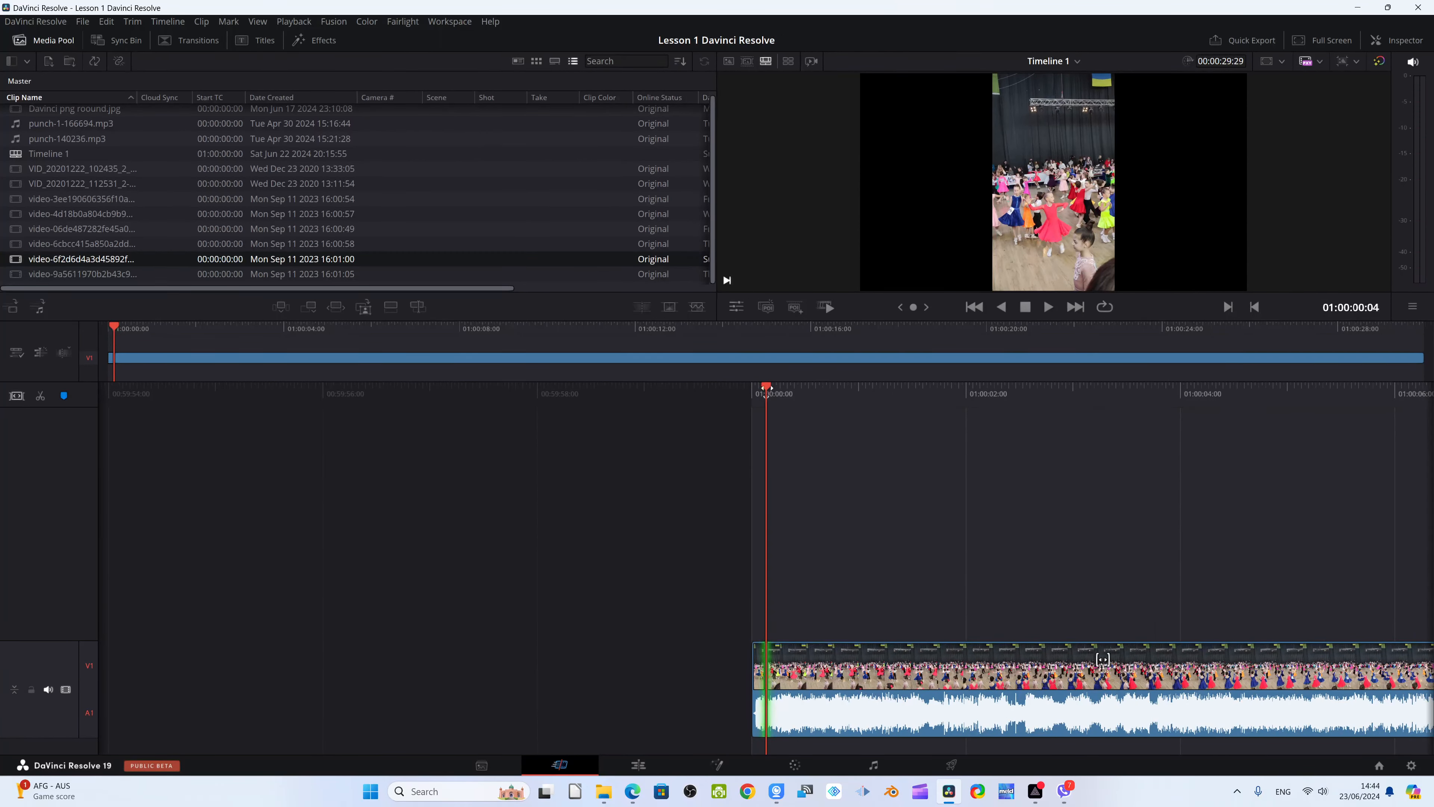
Split the timeline clip at 01:00:01:15 and again at 01:00:01:20
key("space")
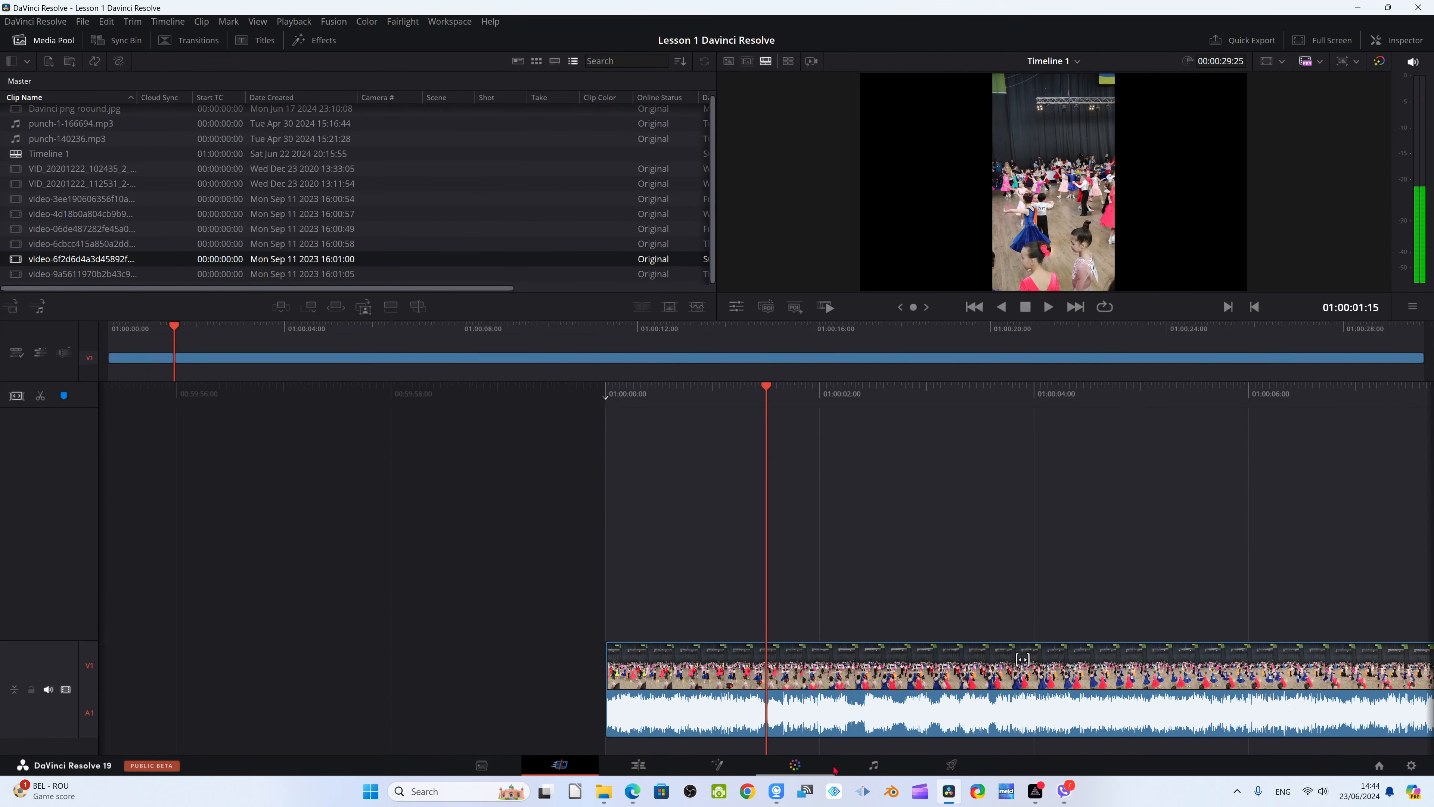
key("ctrl+b")
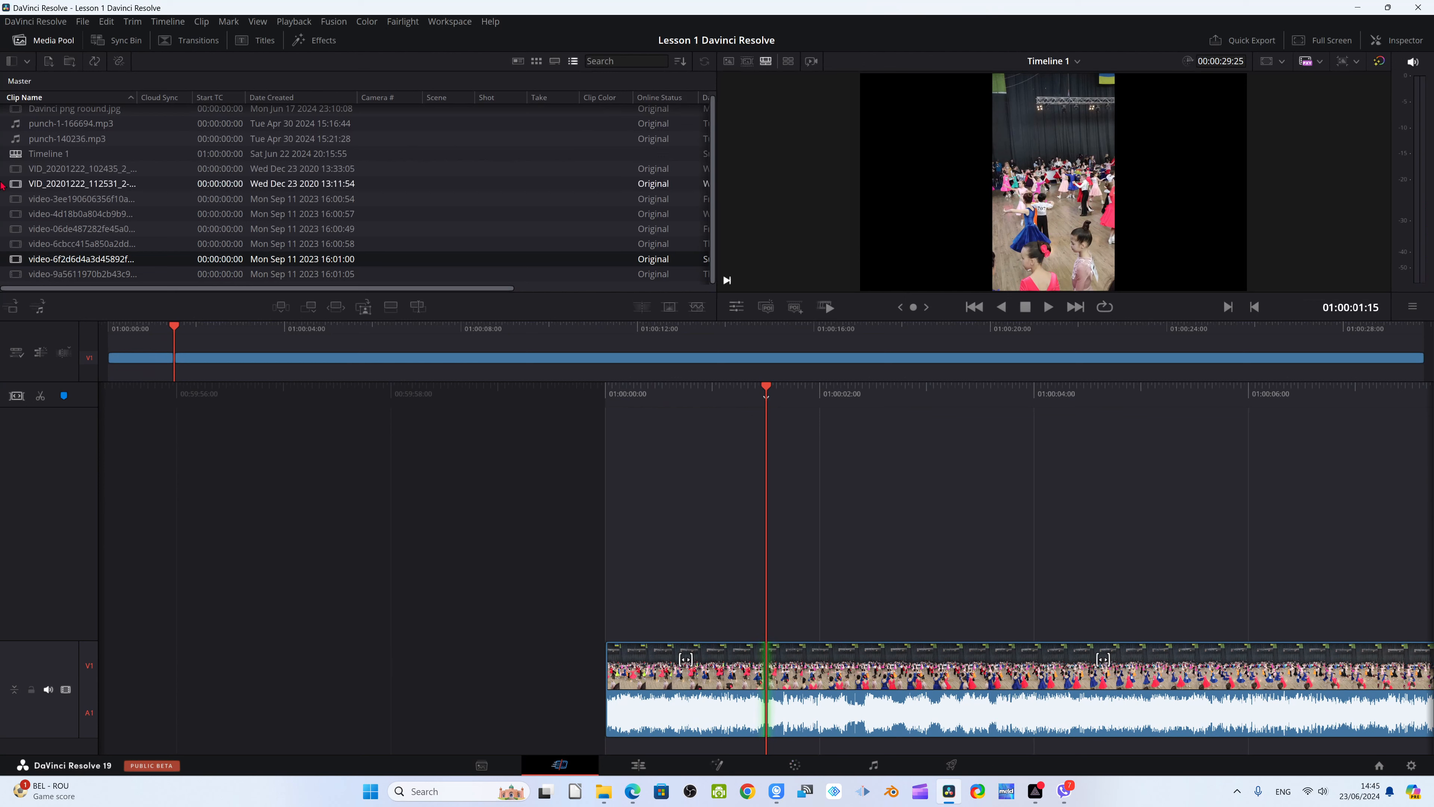
mouse_move(764, 393)
left_mouse_down()
mouse_move(782, 398)
mouse_move(764, 396)
left_mouse_up()
left_click_drag(176, 331, 184, 332)
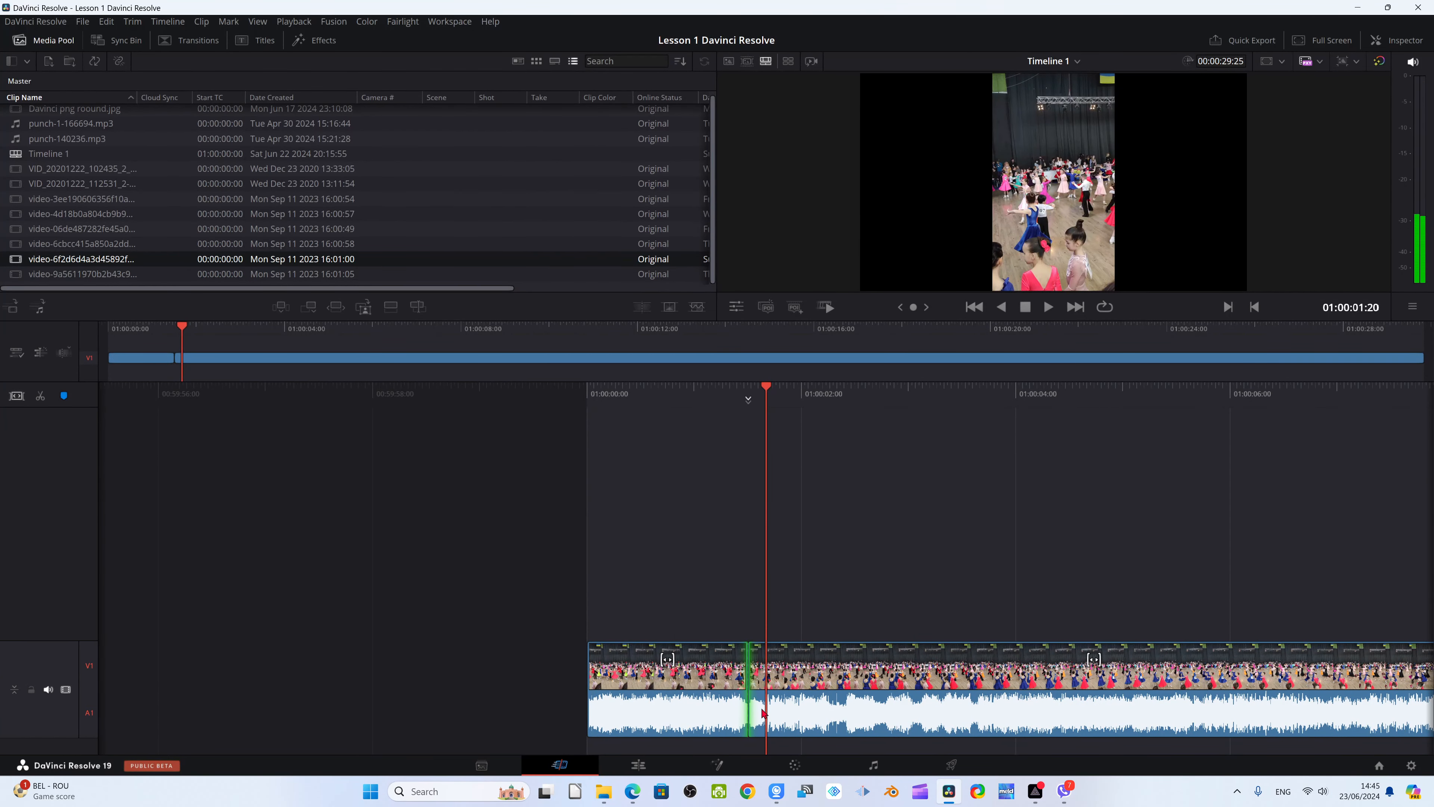
key("ctrl+b")
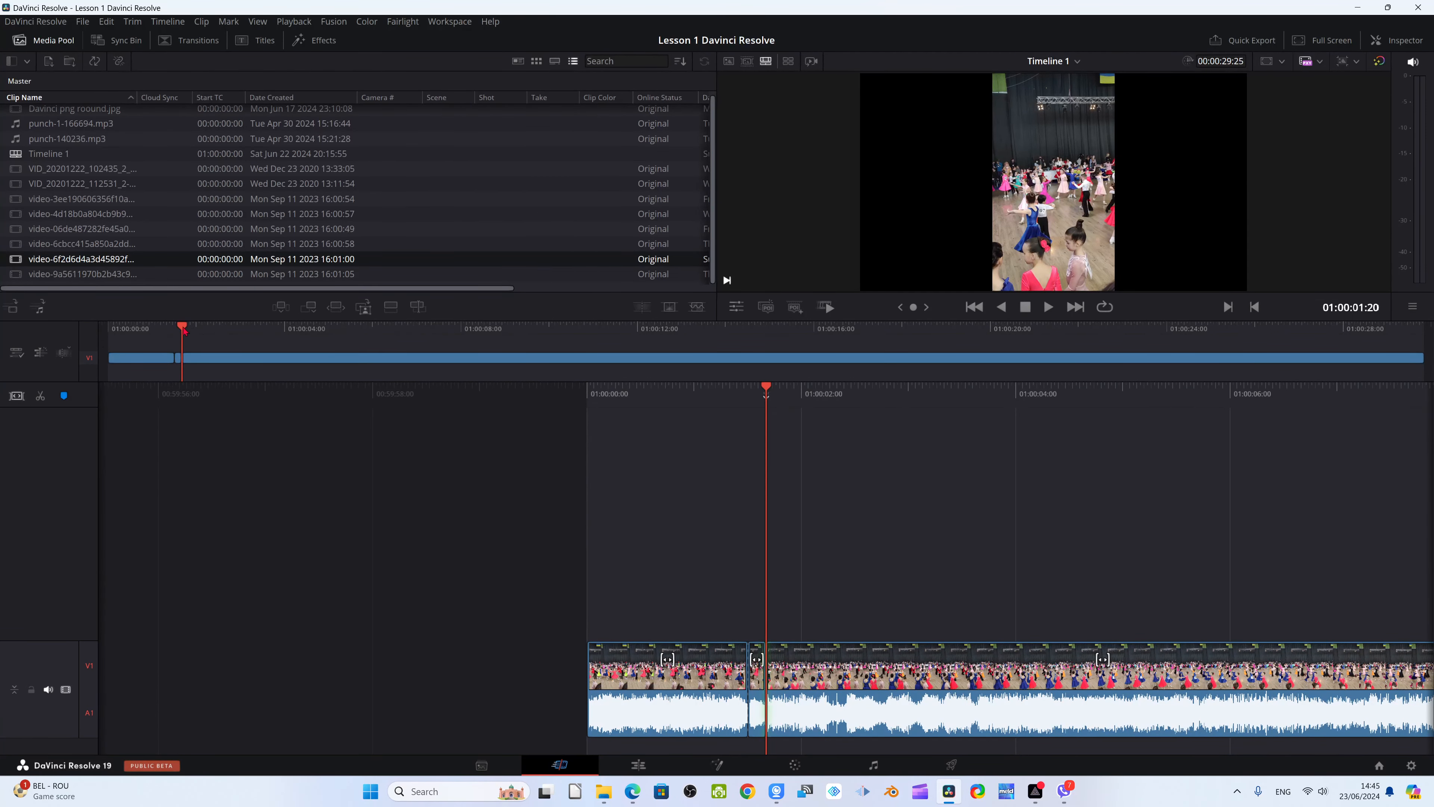
Delete the short segment between the 01:00:01:15 and 01:00:01:20 cuts, closing the gap
left_click_drag(183, 330, 198, 330)
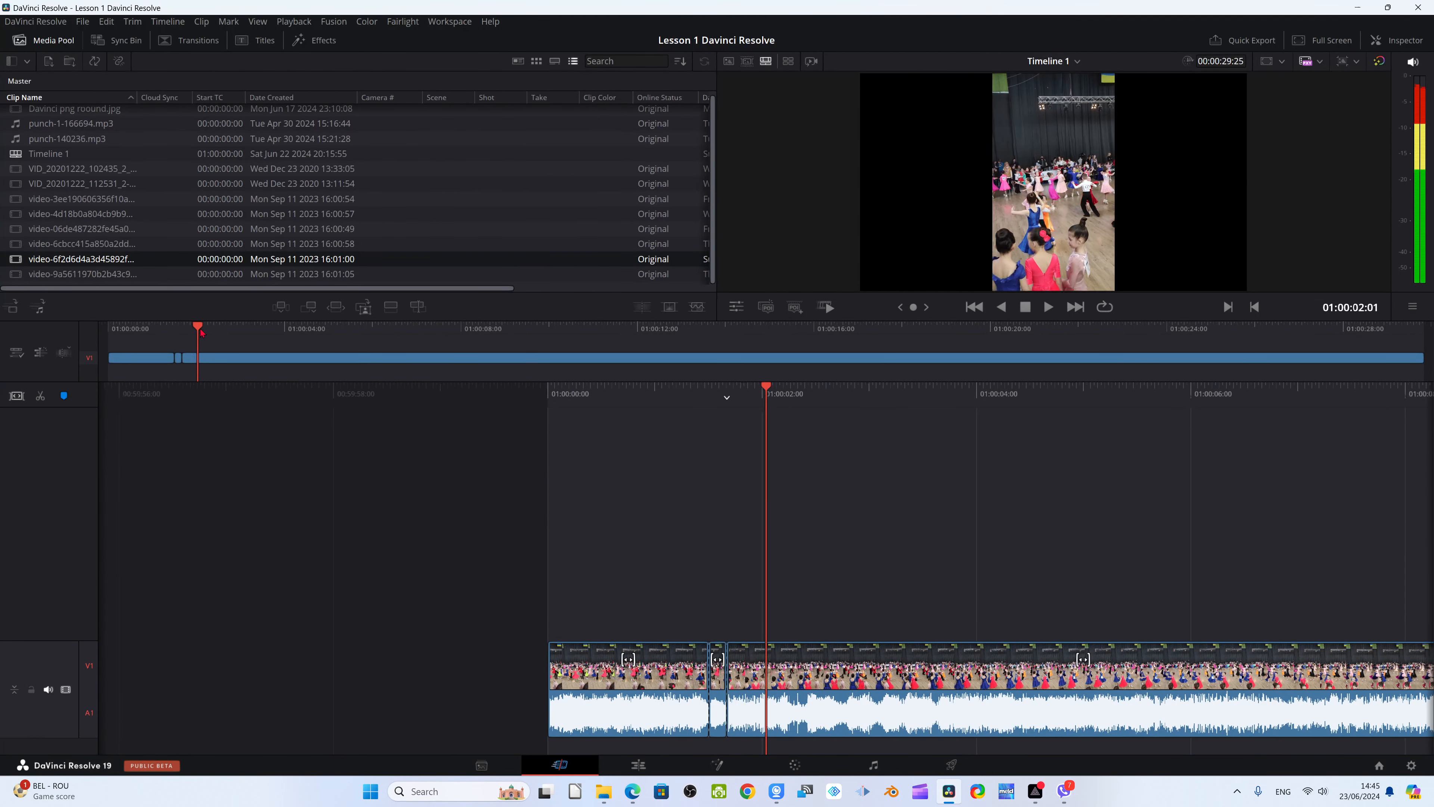
left_click(721, 709)
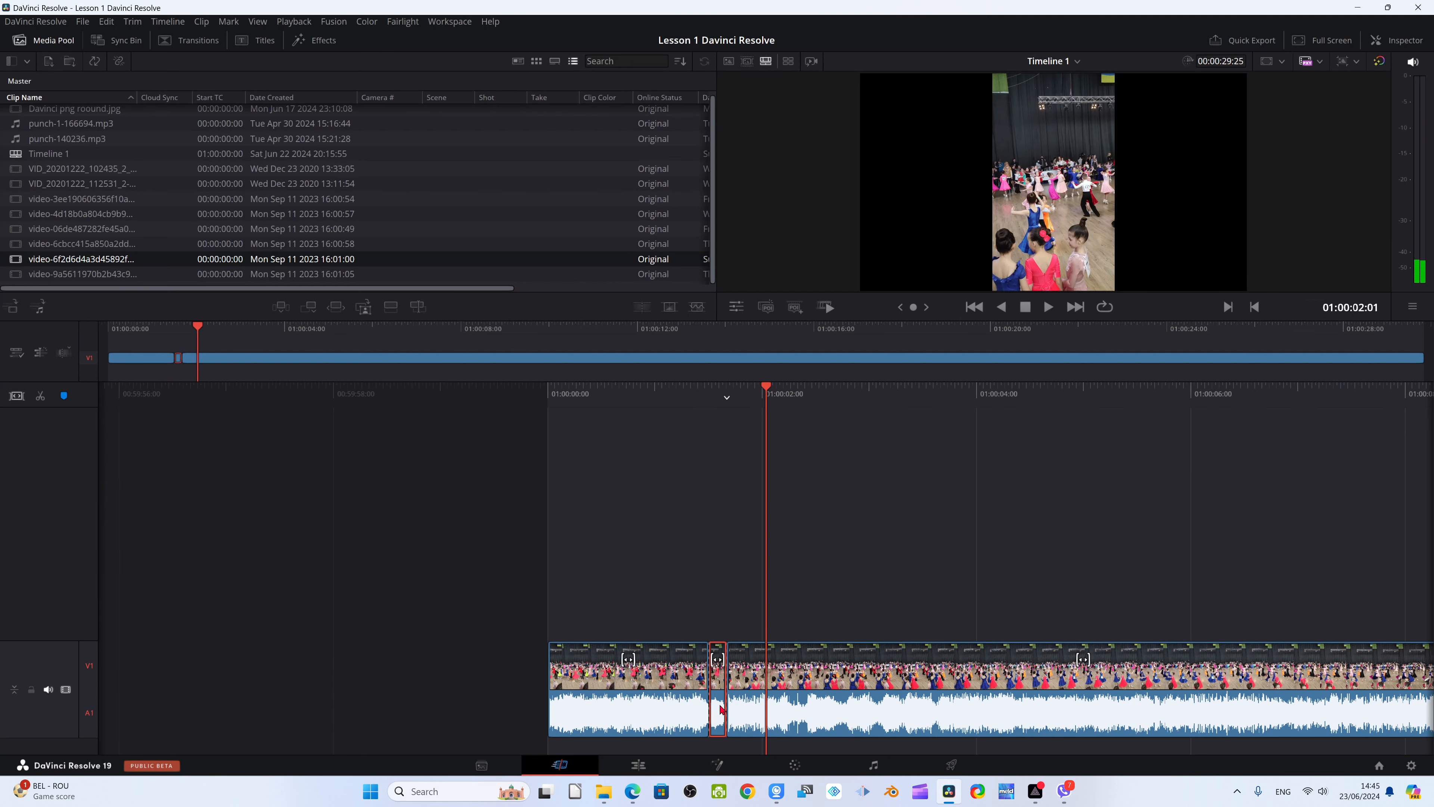
key("Delete")
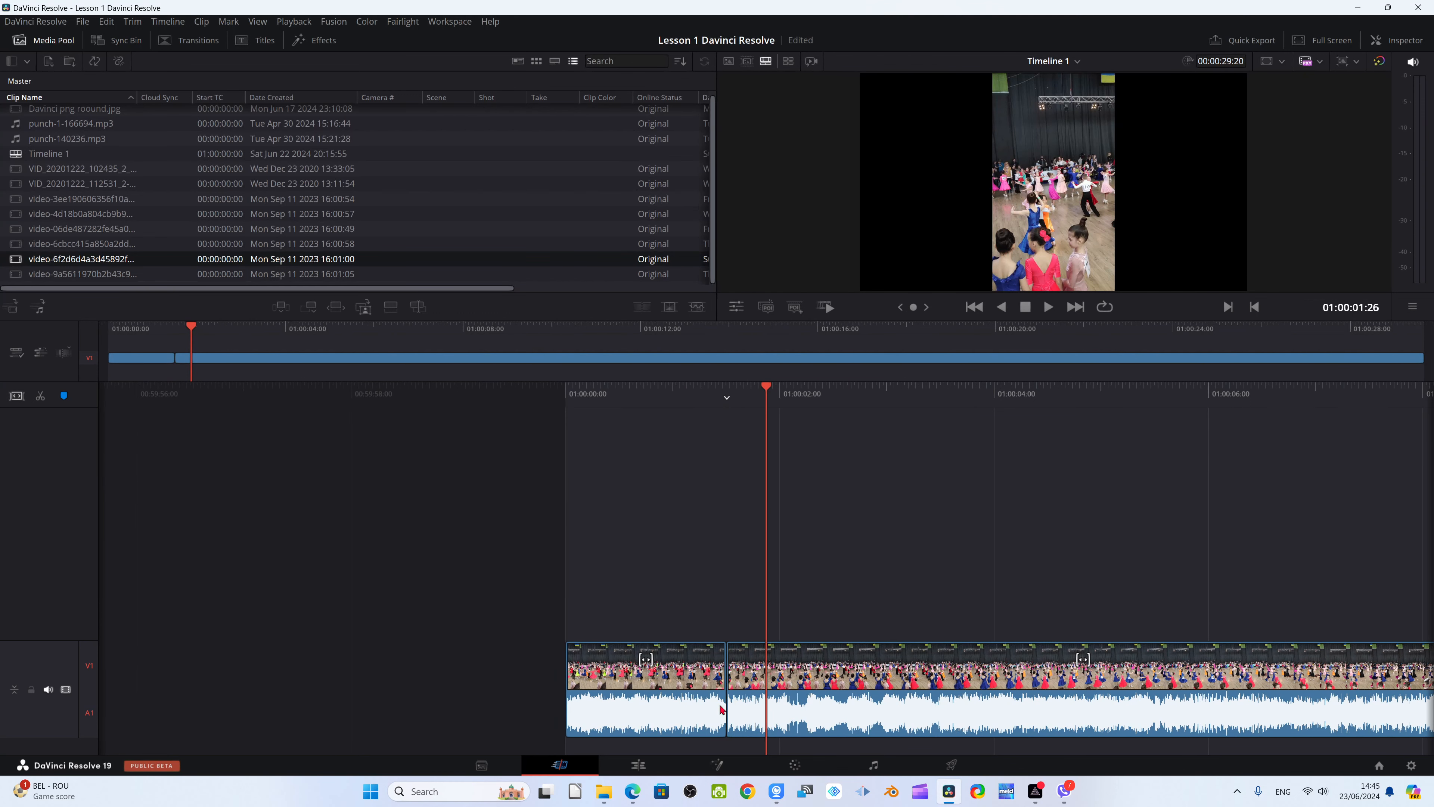
left_click(725, 707)
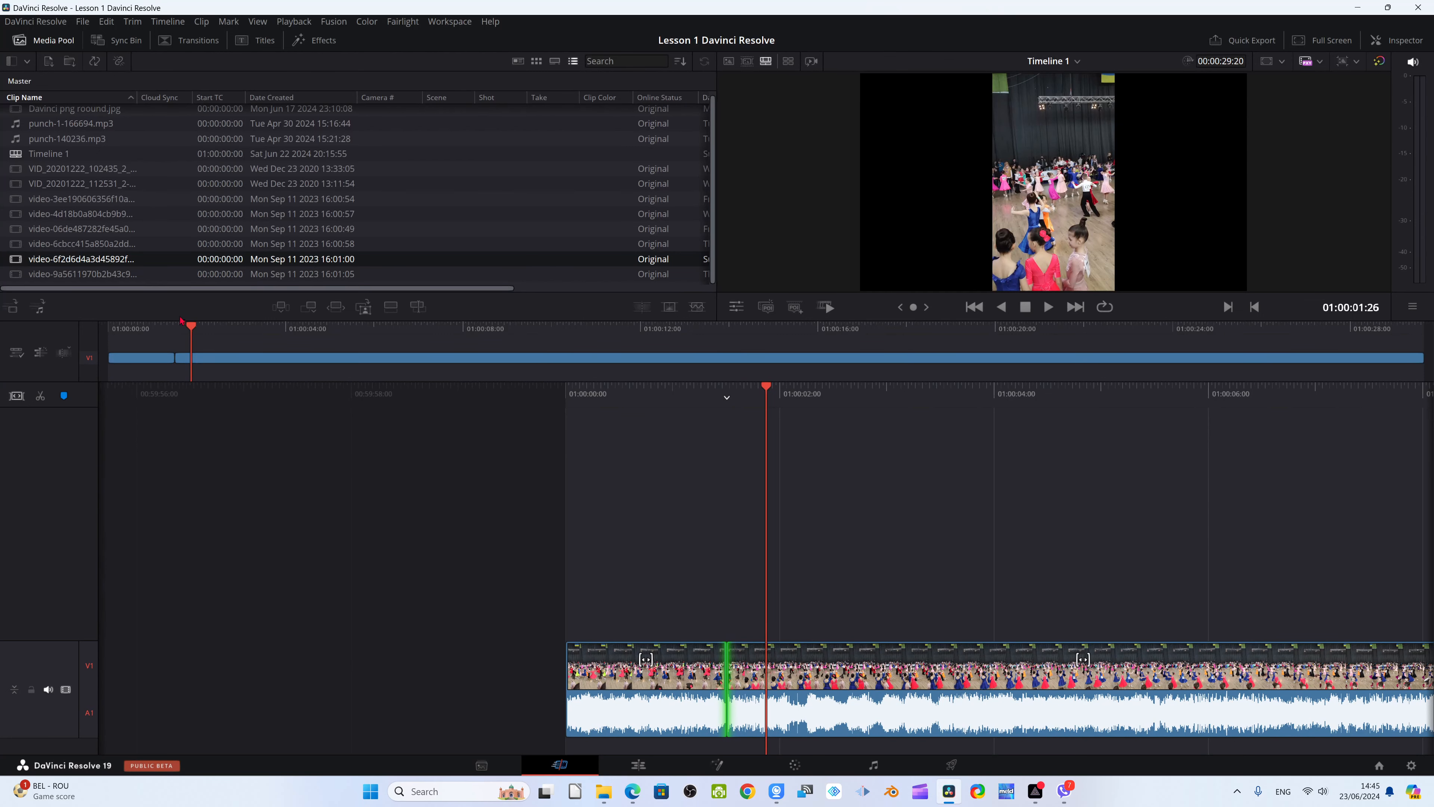
Split the clip at 01:00:02:03 and 01:00:02:08 and ripple delete the short segment between these cuts
left_click_drag(191, 328, 201, 343)
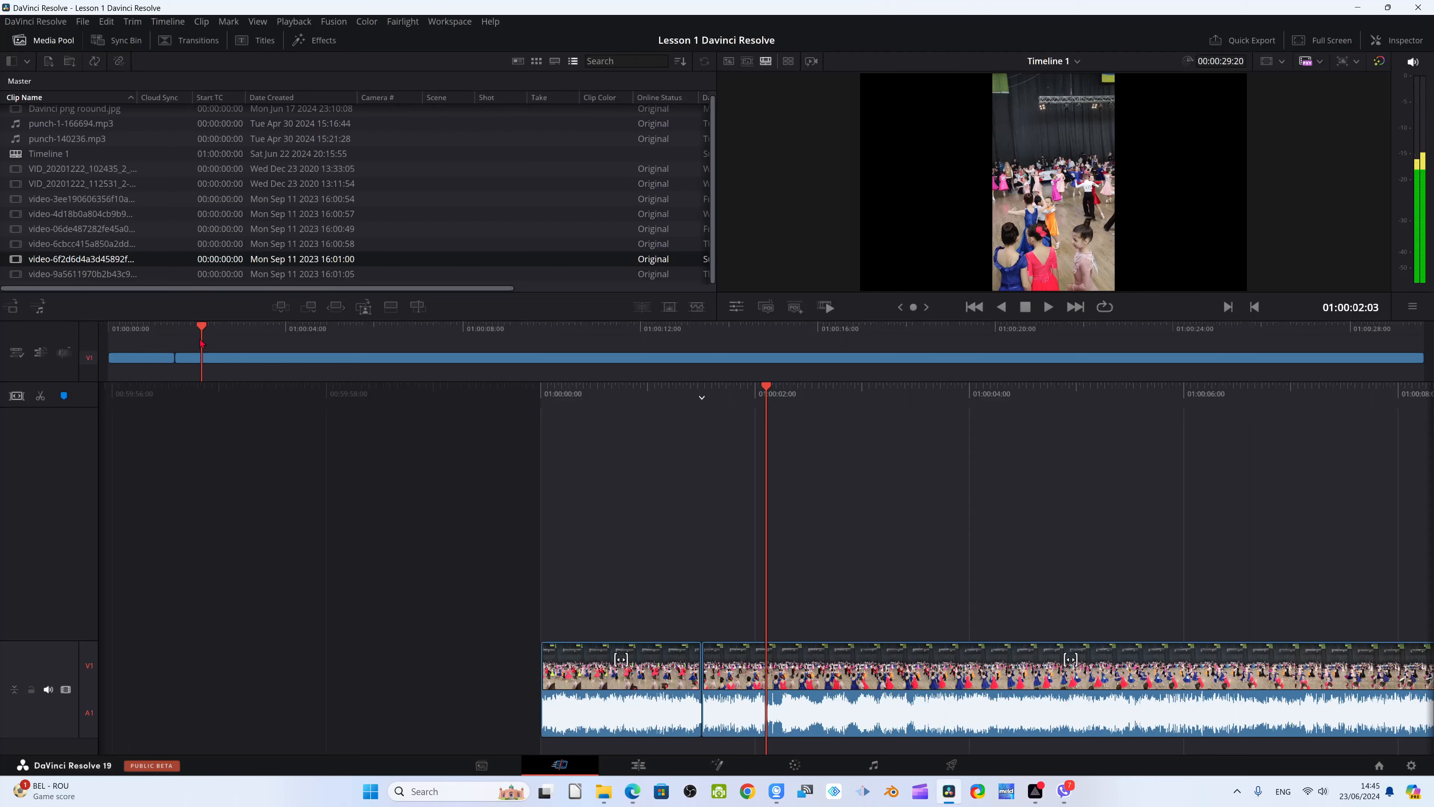
key("ctrl+b")
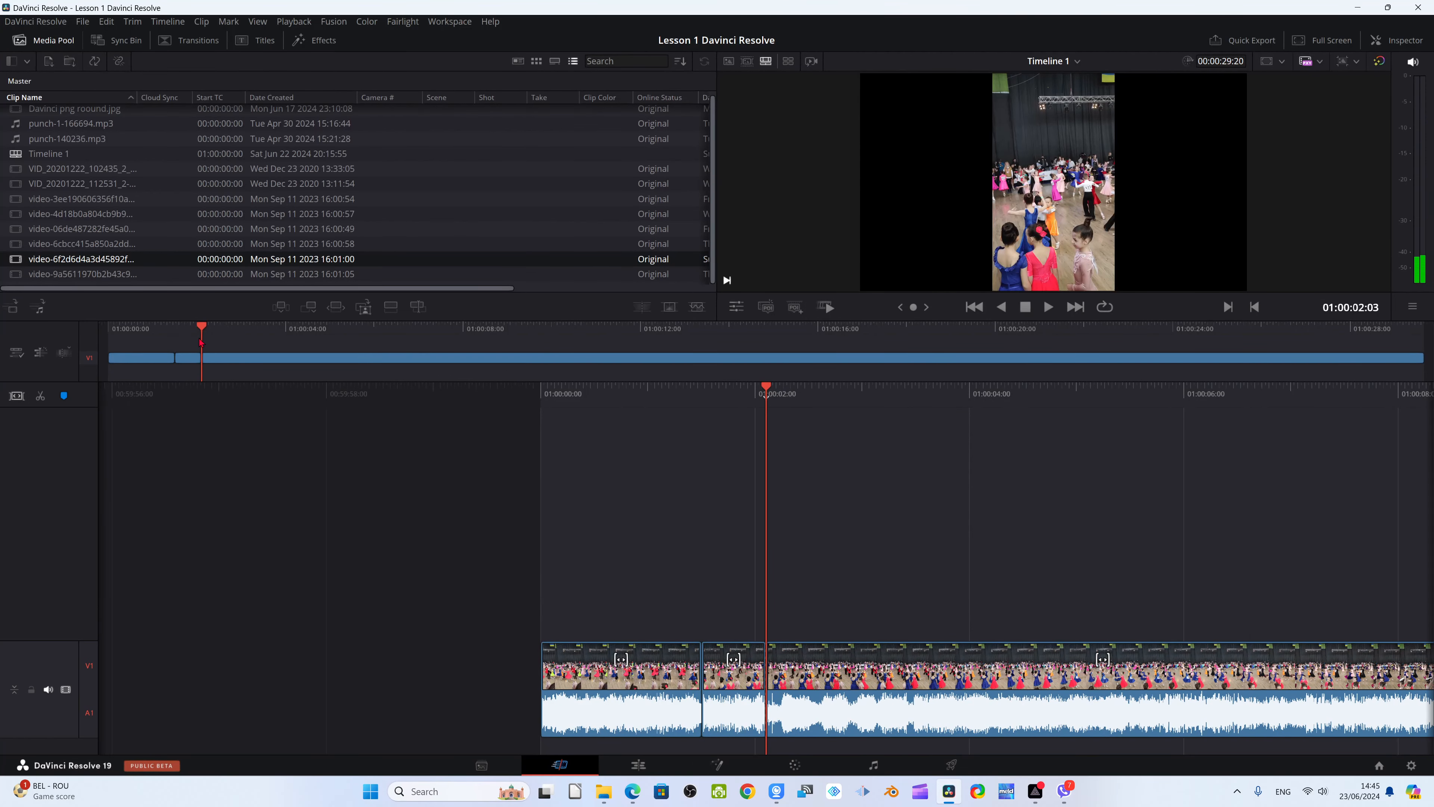
left_click_drag(201, 342, 209, 329)
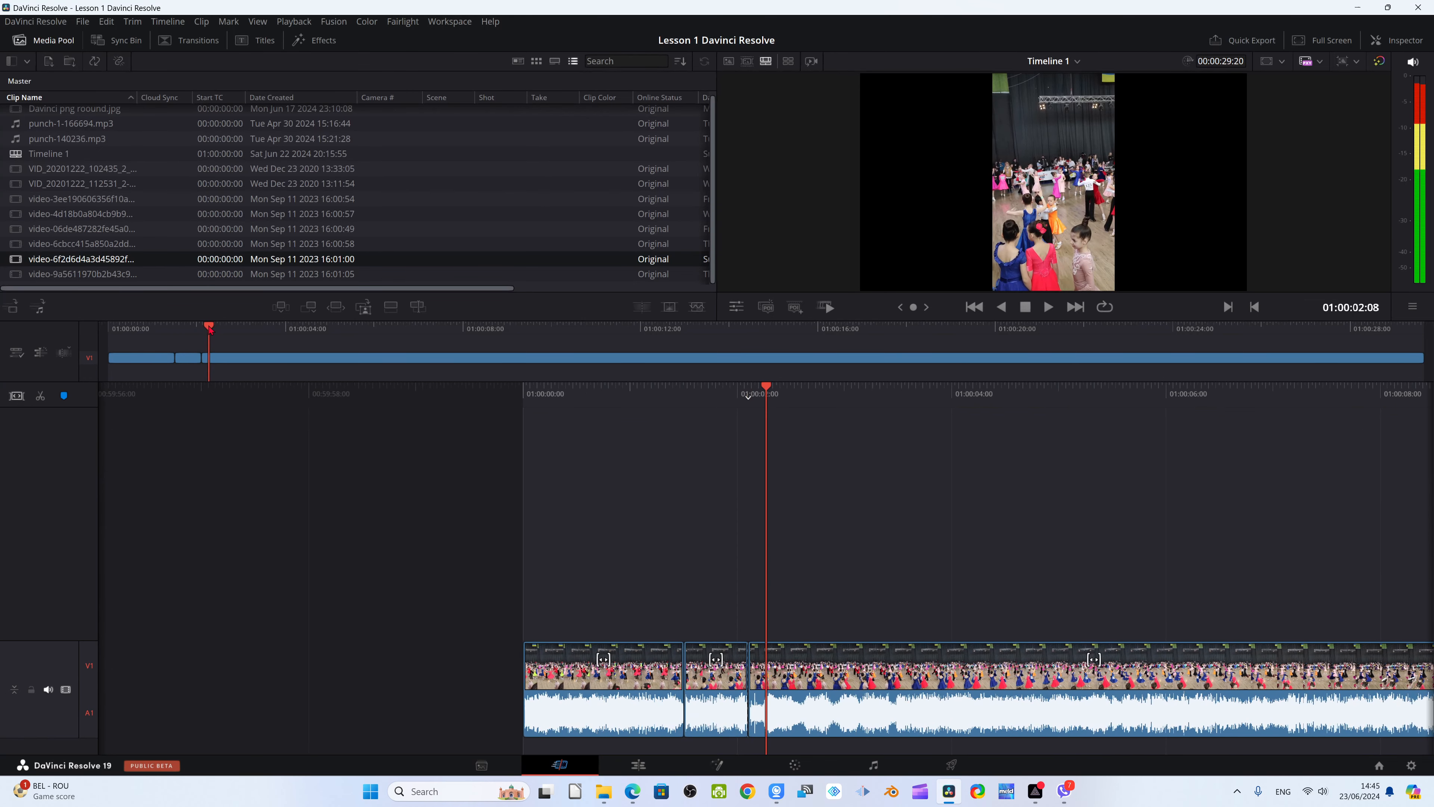
left_click(760, 713)
key("ctrl+b")
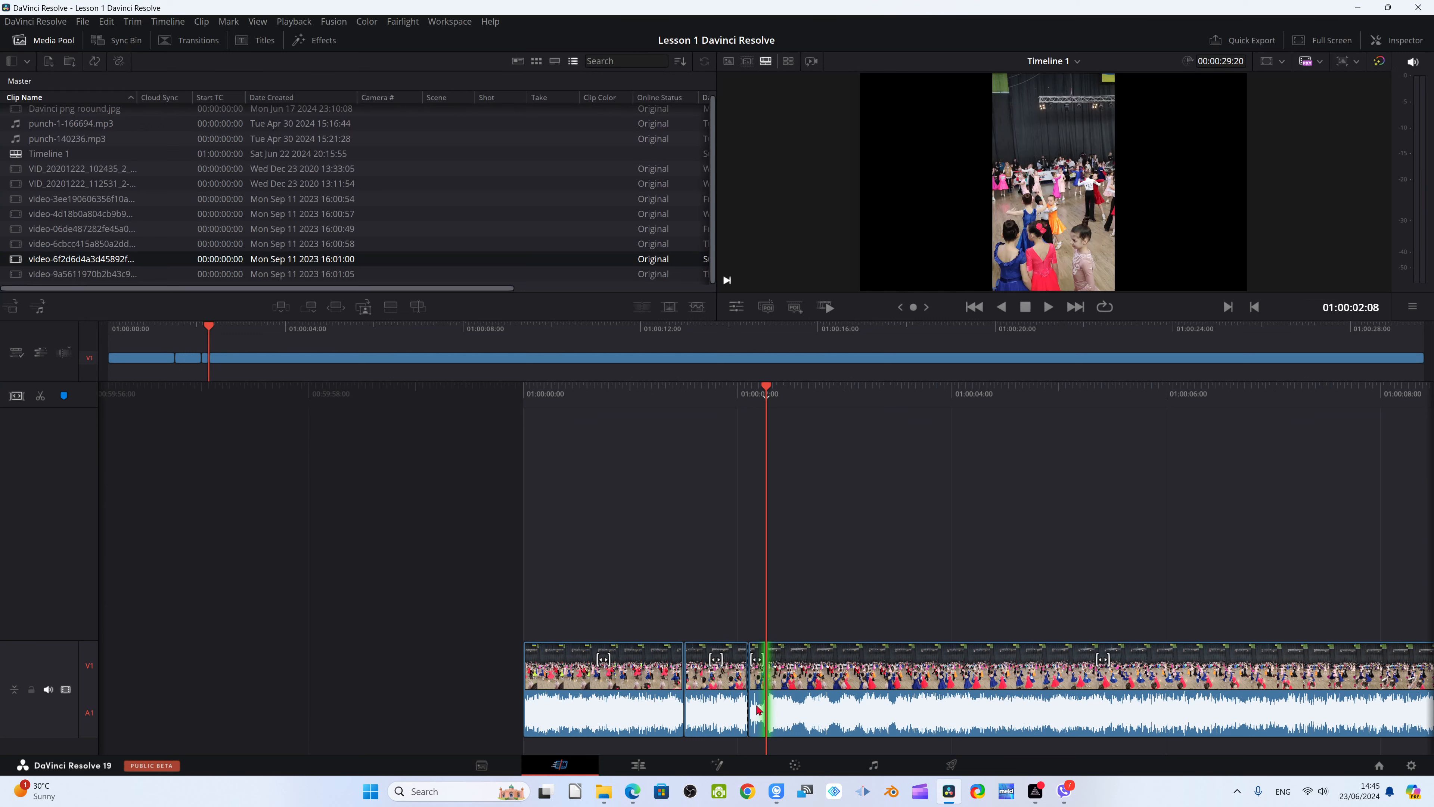
left_click(757, 711)
key("Delete")
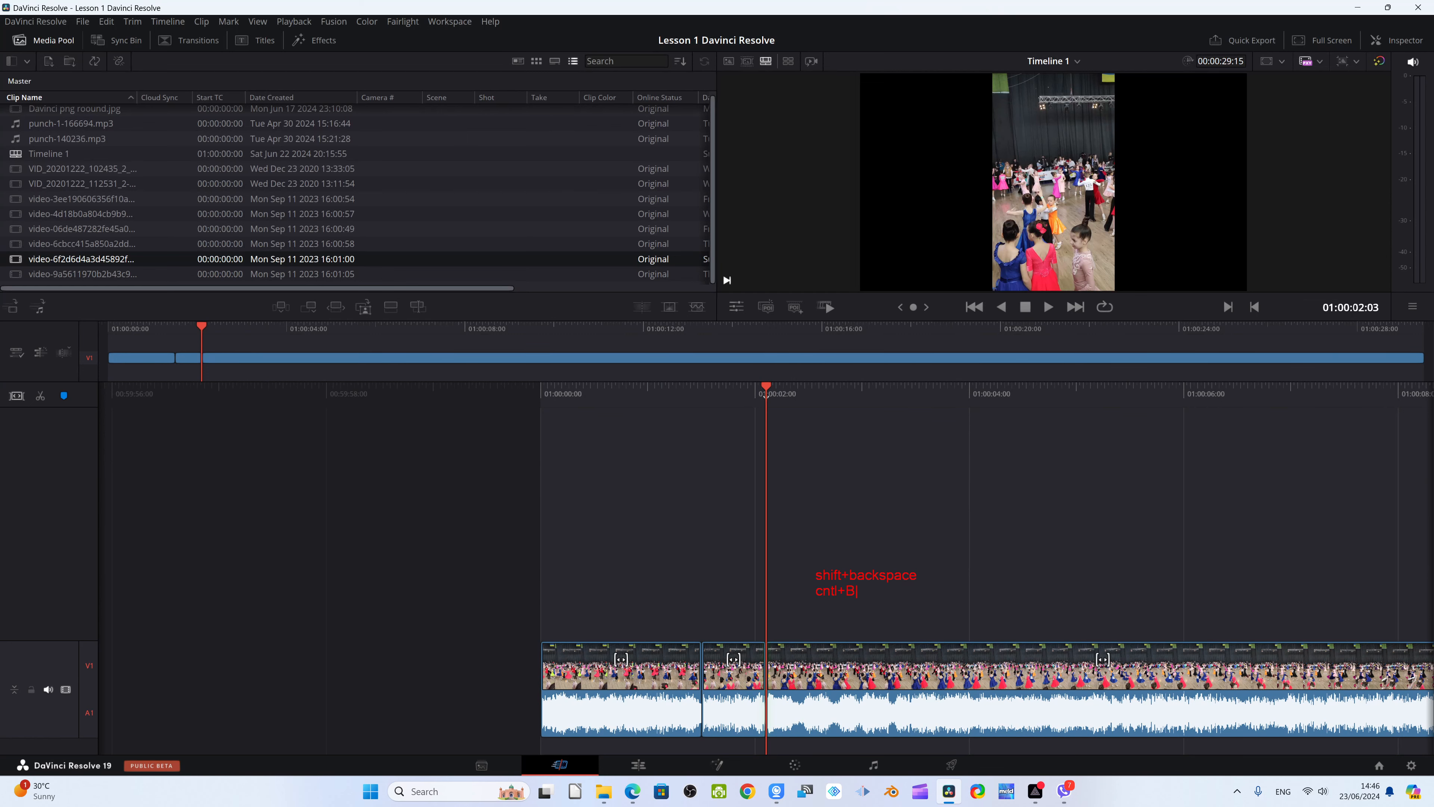
Preview the timeline by playing it forward in stretches and in reverse, then jump to its last frame
key("space")
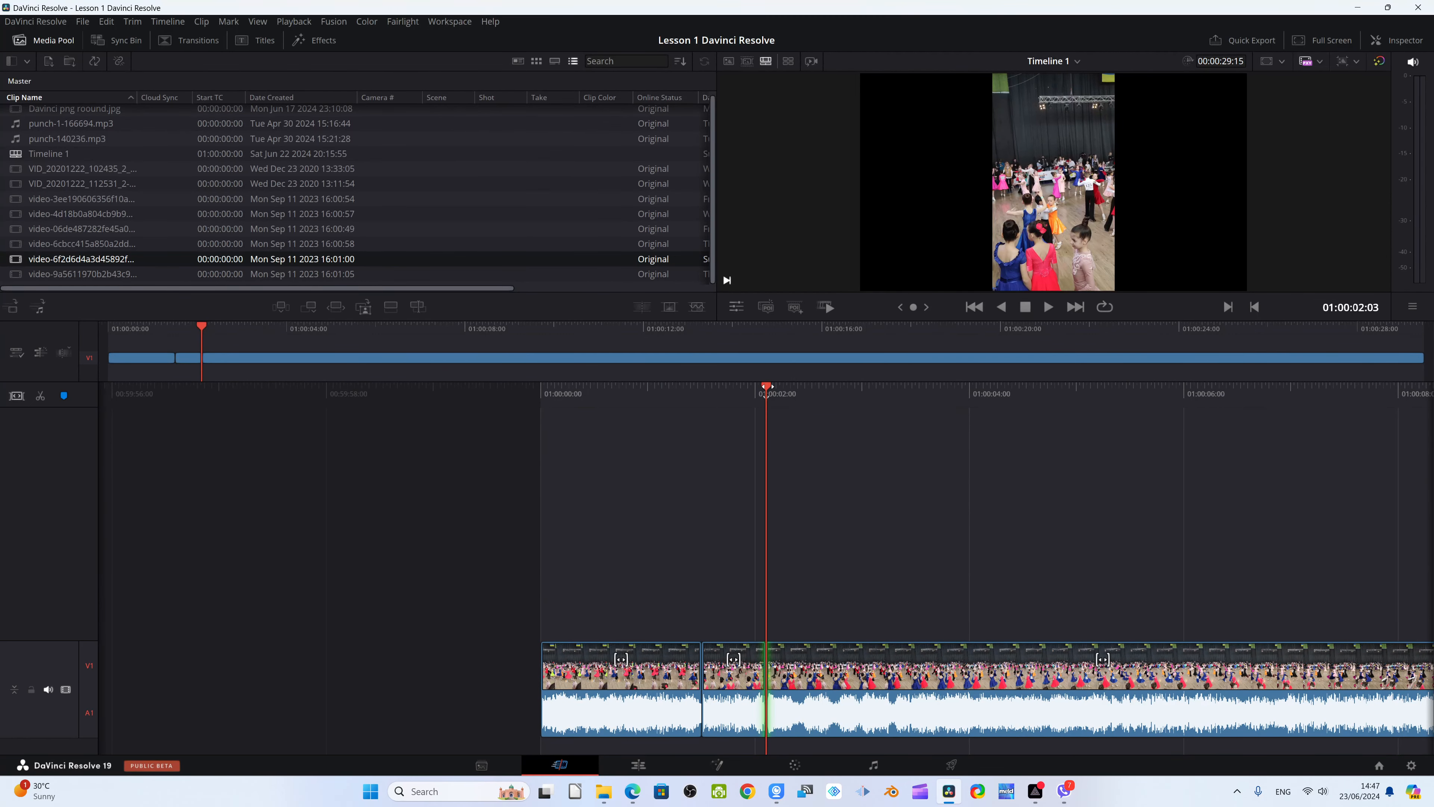
left_click_drag(688, 392, 728, 397)
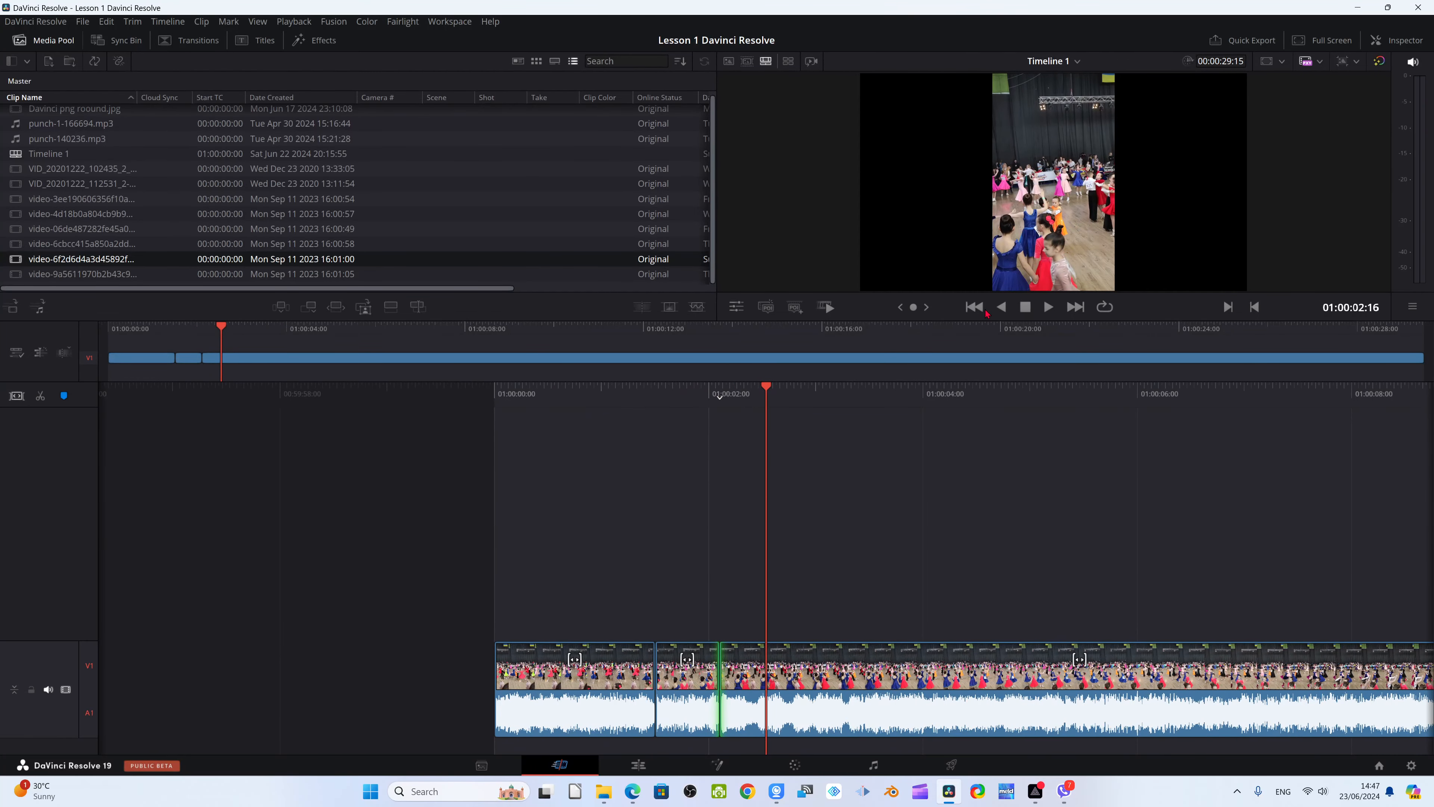
left_click(1048, 306)
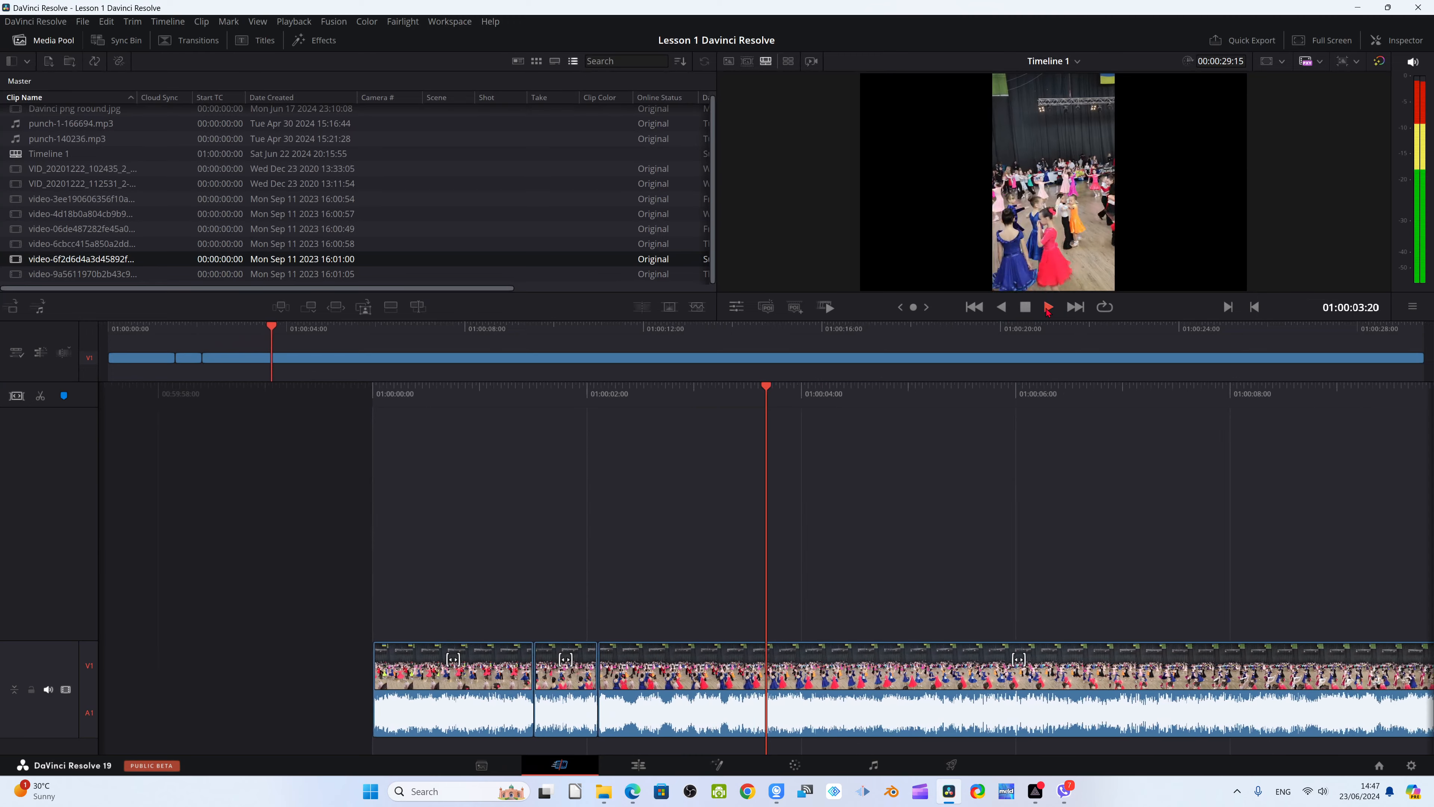
left_click(1026, 308)
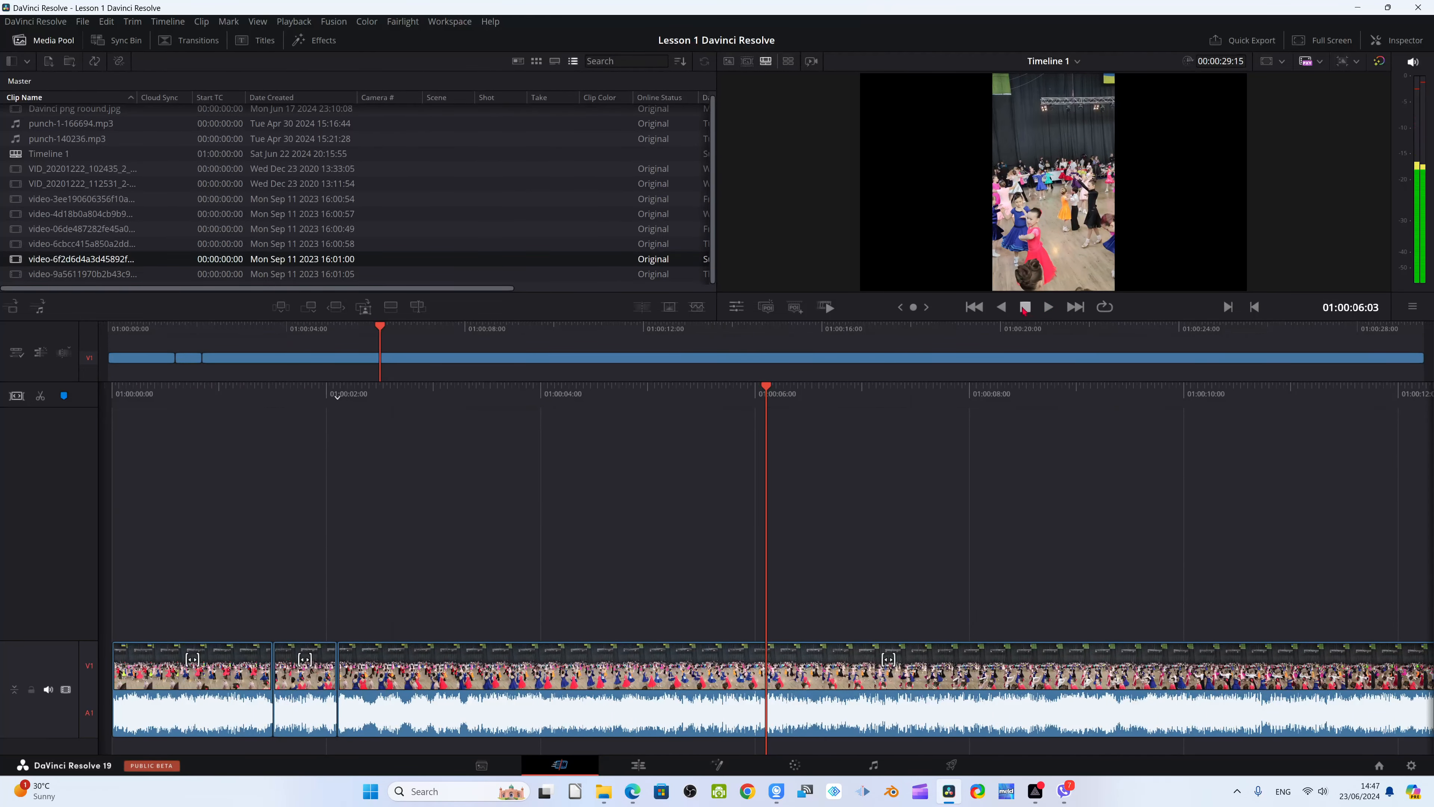
left_click(1048, 306)
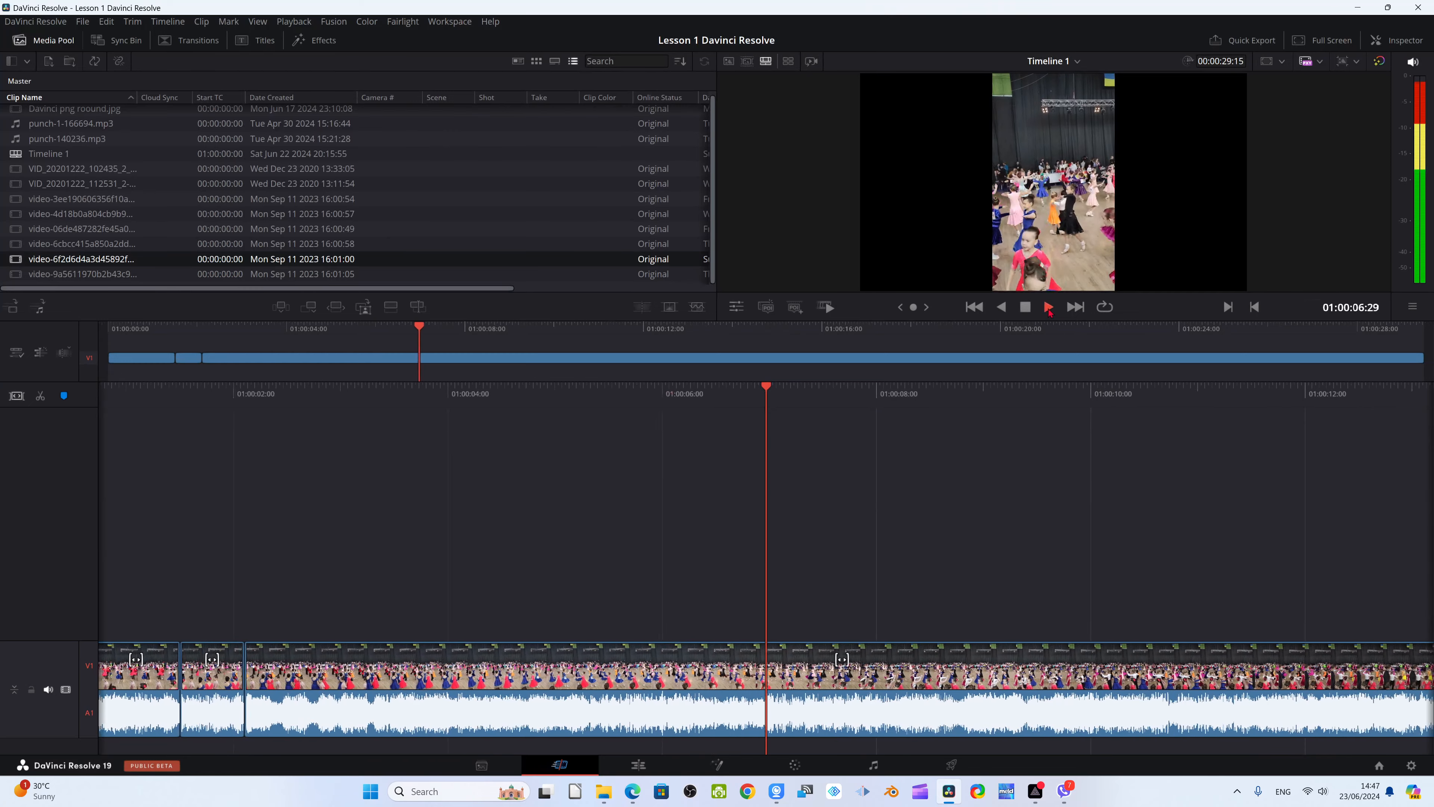
left_click(1026, 308)
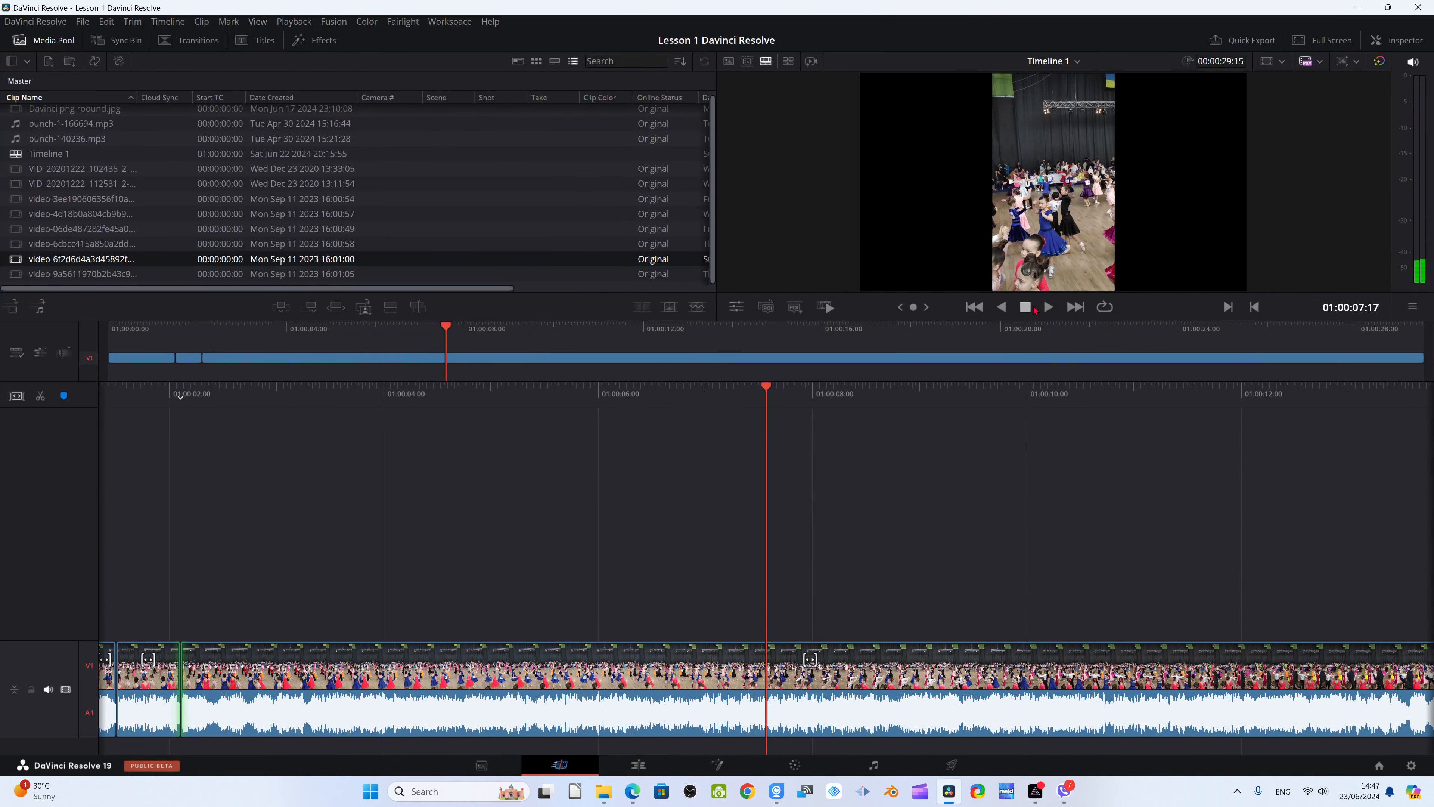
left_click(1002, 308)
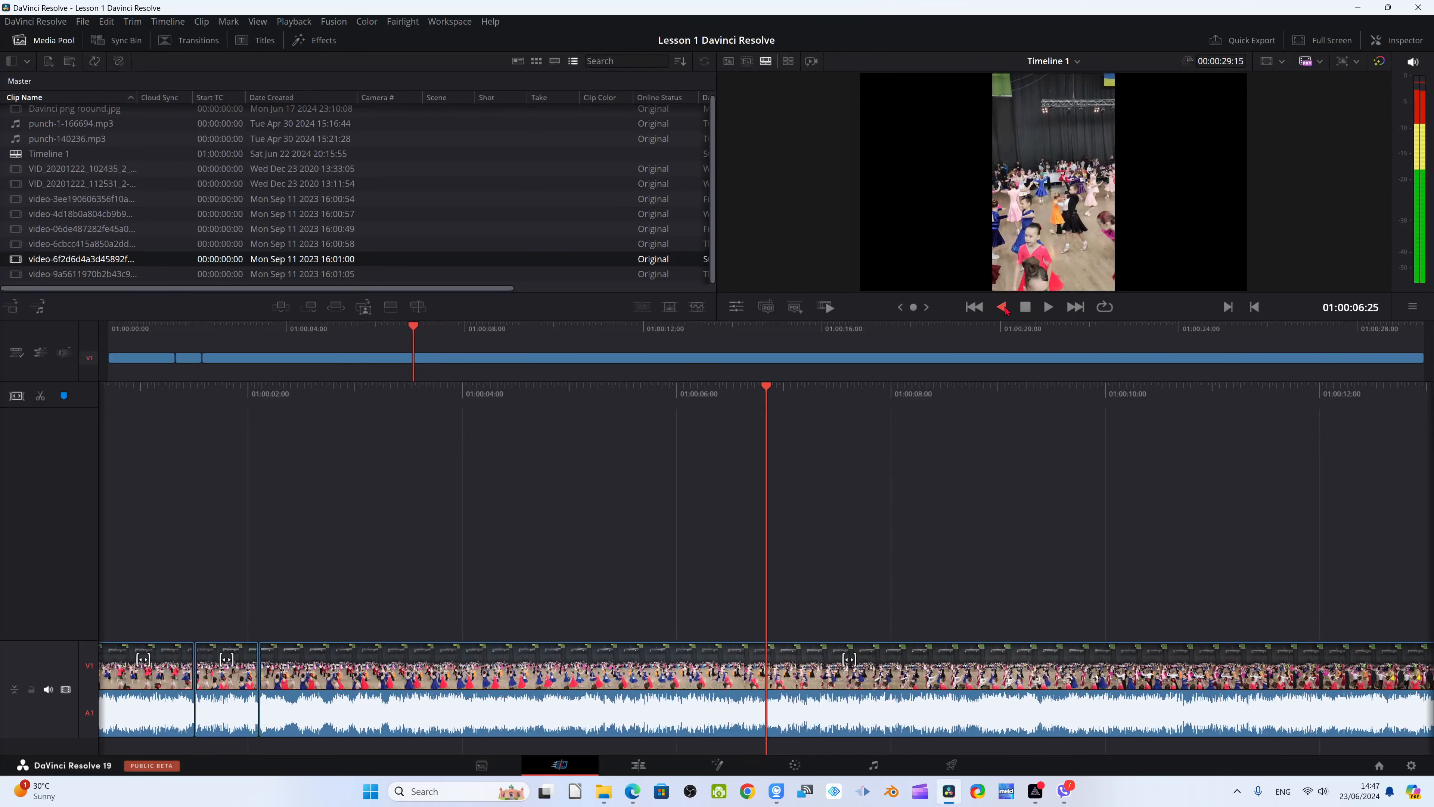
left_click(1026, 308)
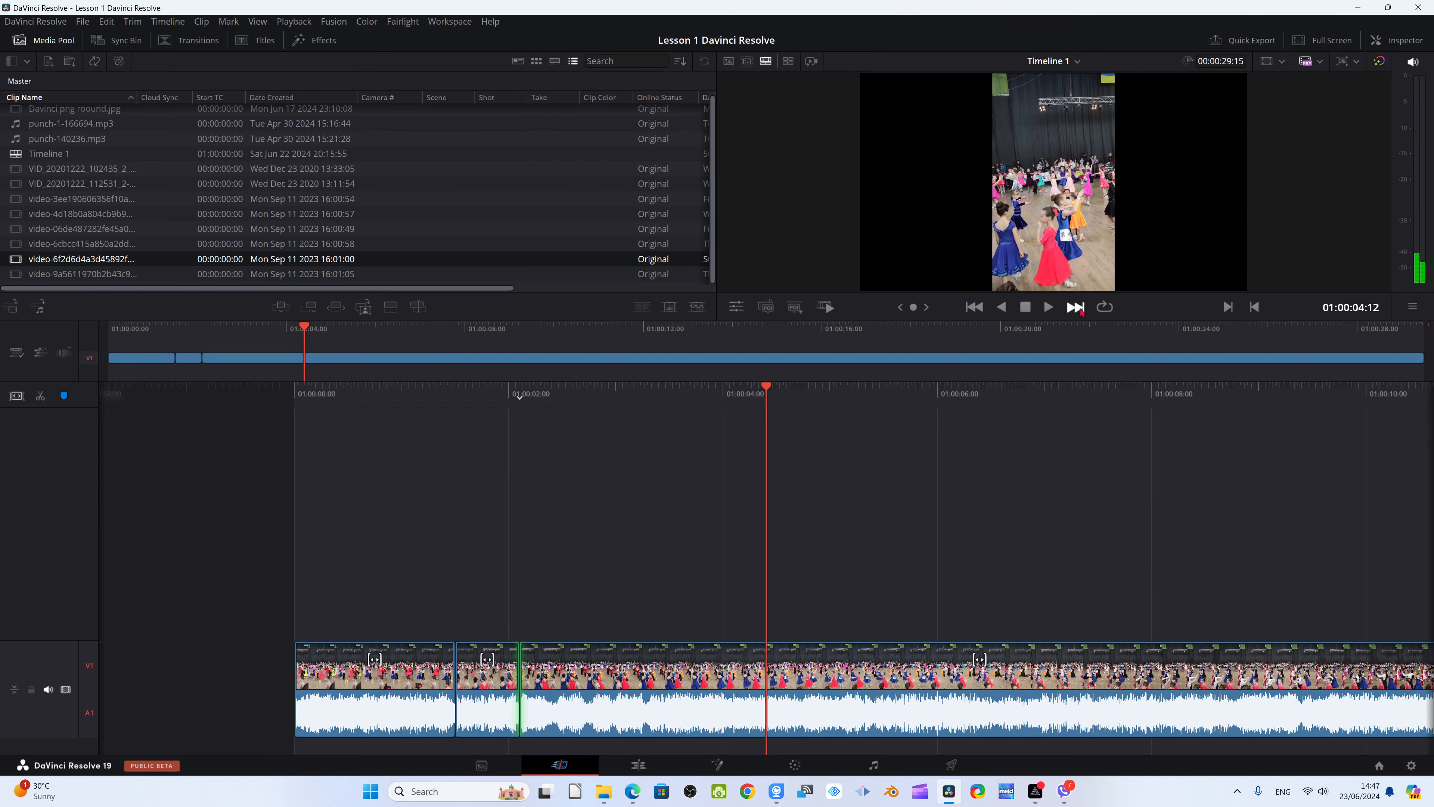
left_click(1079, 310)
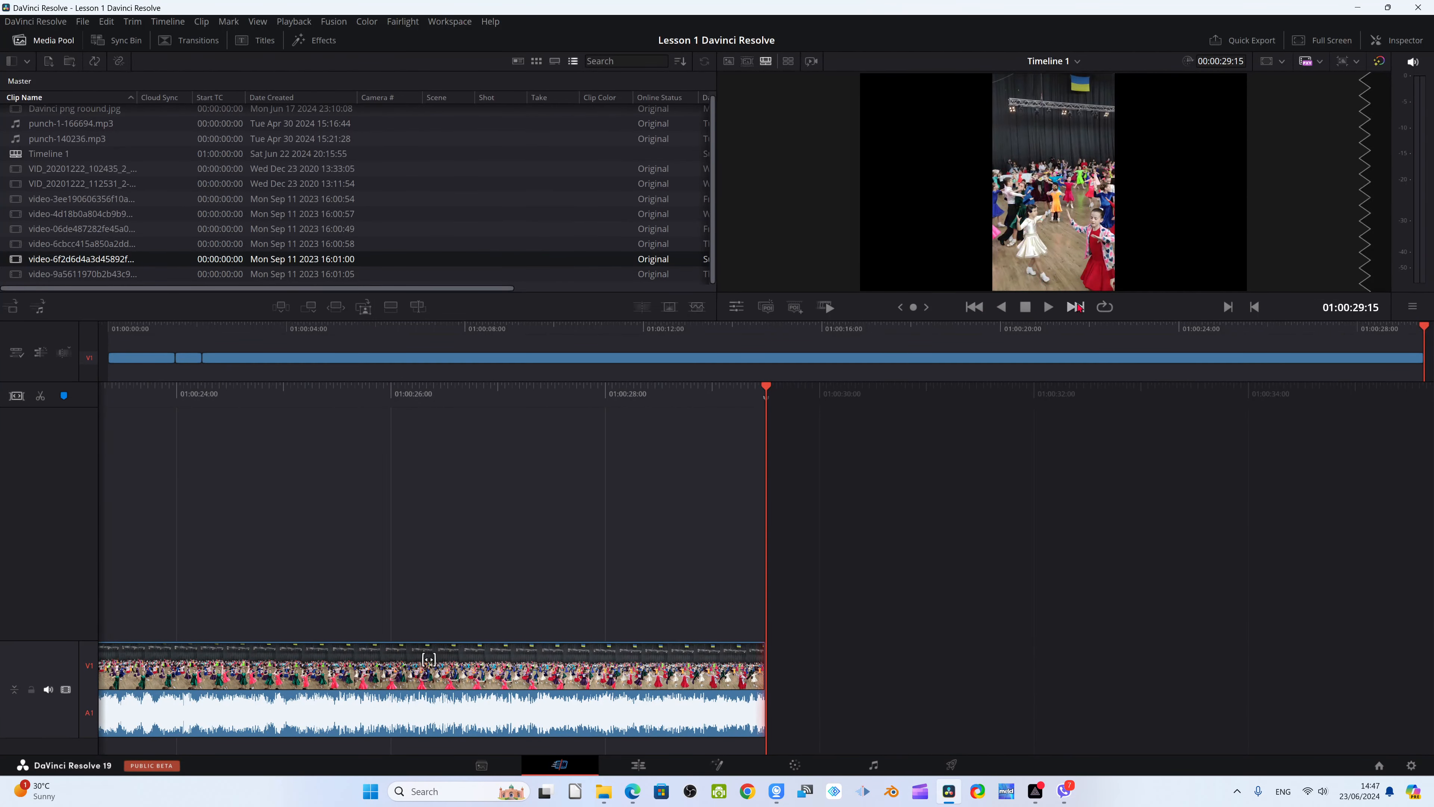
left_click(1077, 309)
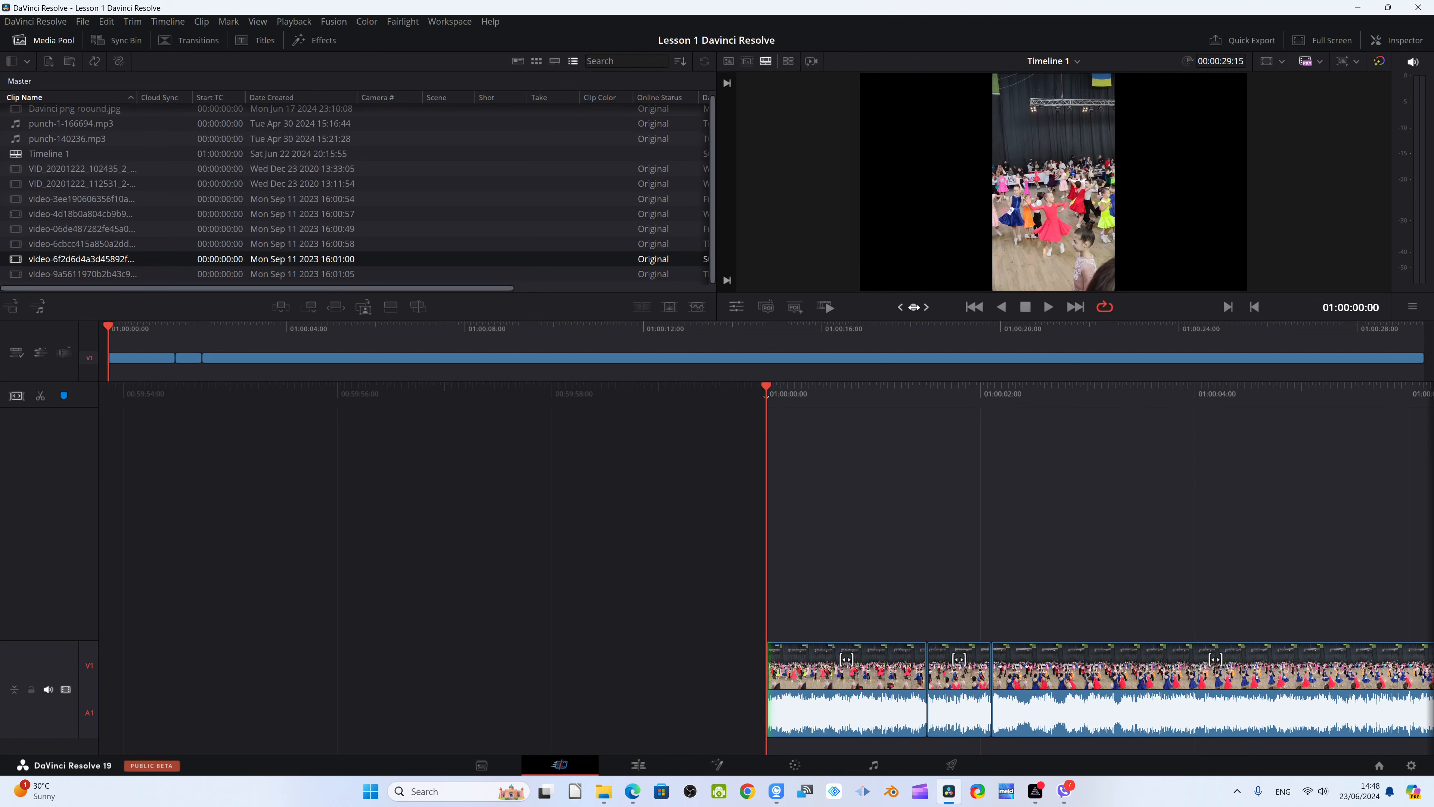
Play from the timeline's beginning, jog the playhead through the clip to 01:00:03:08 and split it there
key("space")
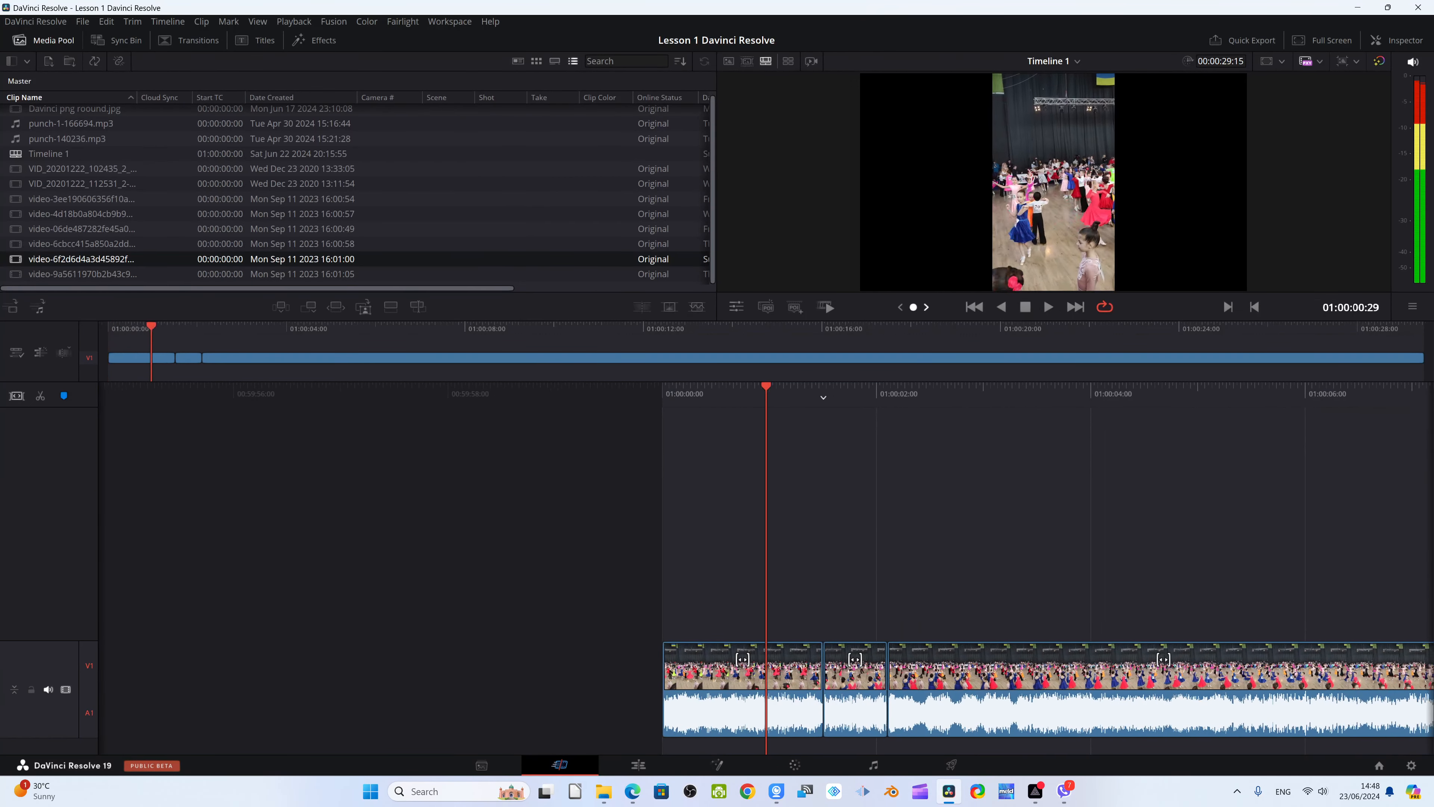
left_click_drag(914, 307, 1001, 307)
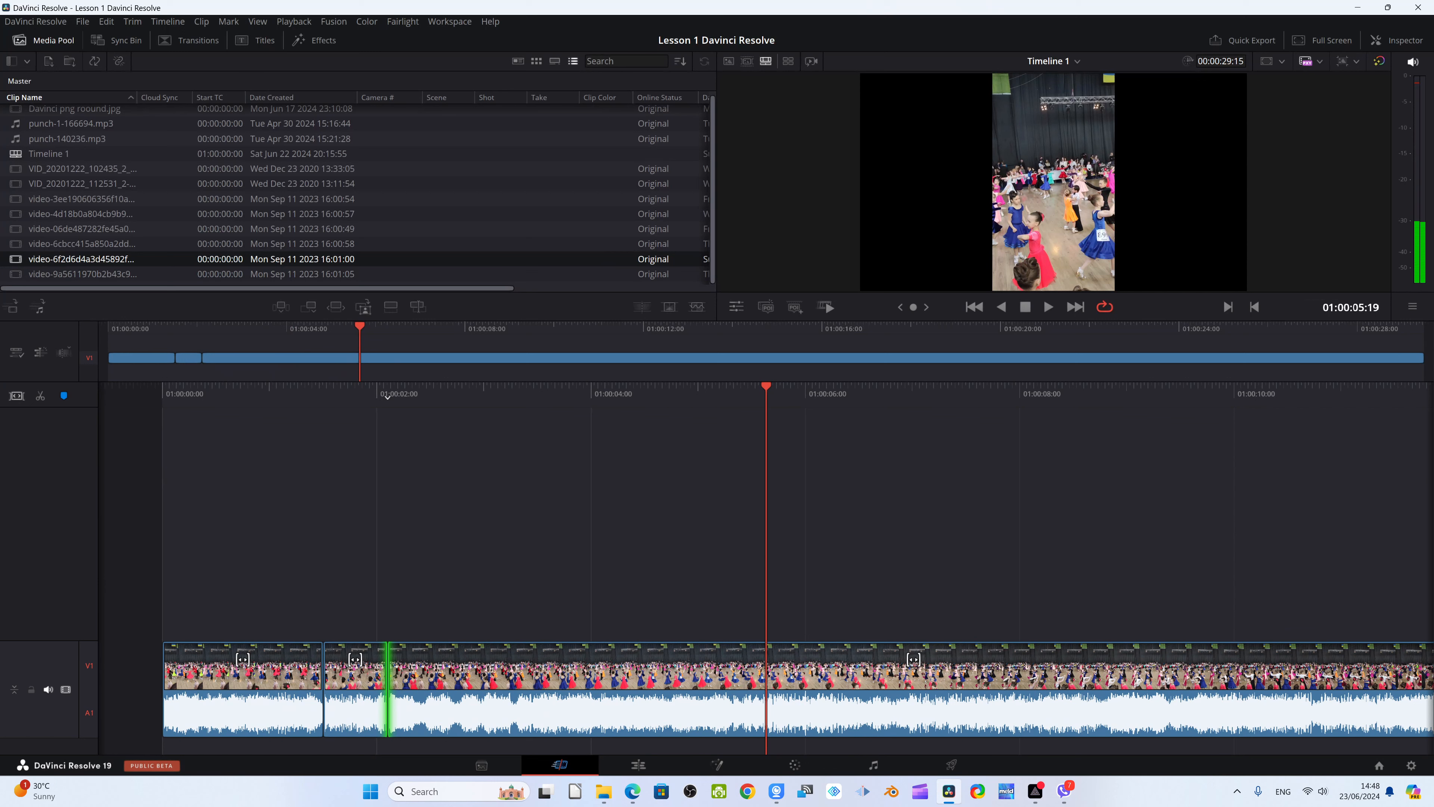
left_click_drag(900, 293, 938, 331)
key("Escape")
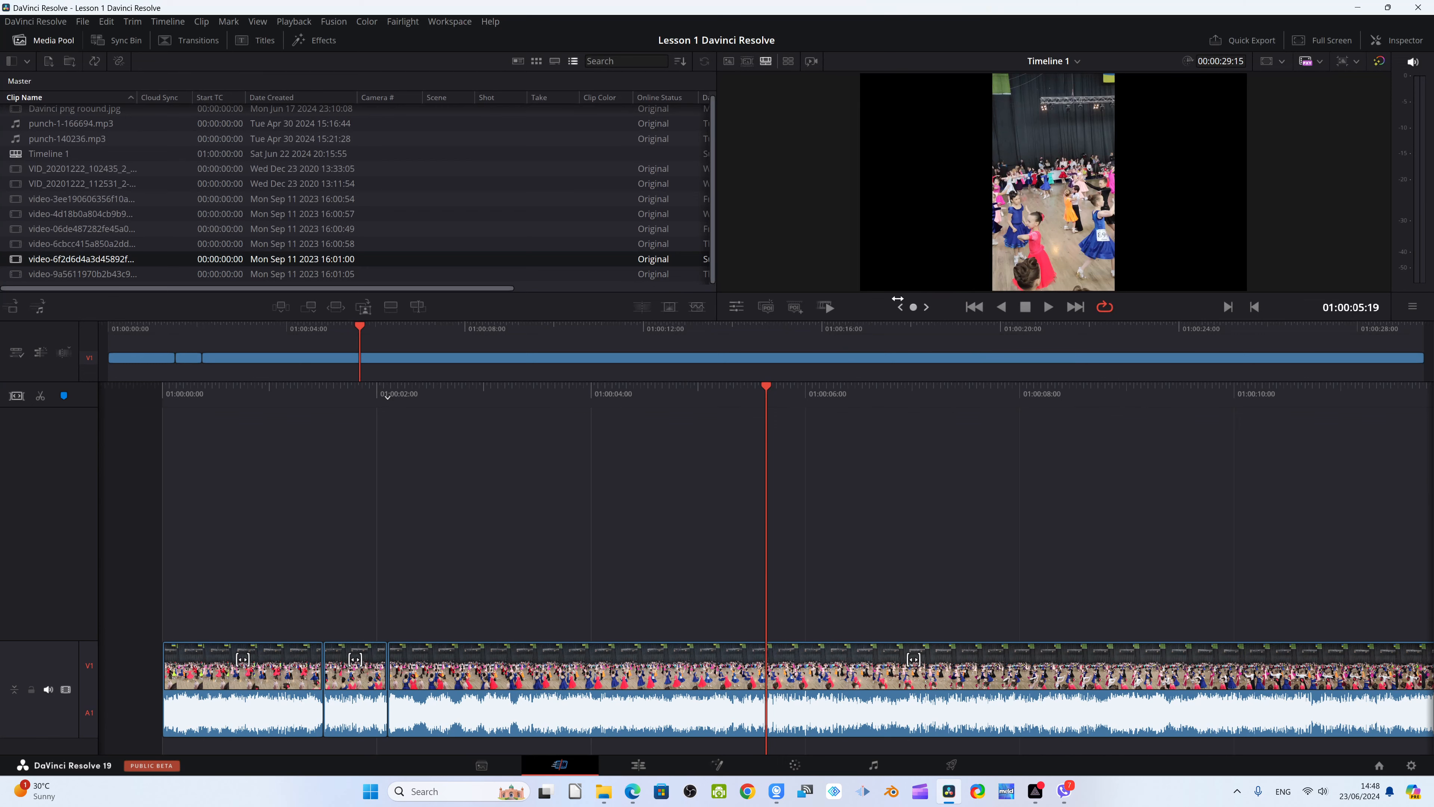
left_click_drag(914, 308, 846, 307)
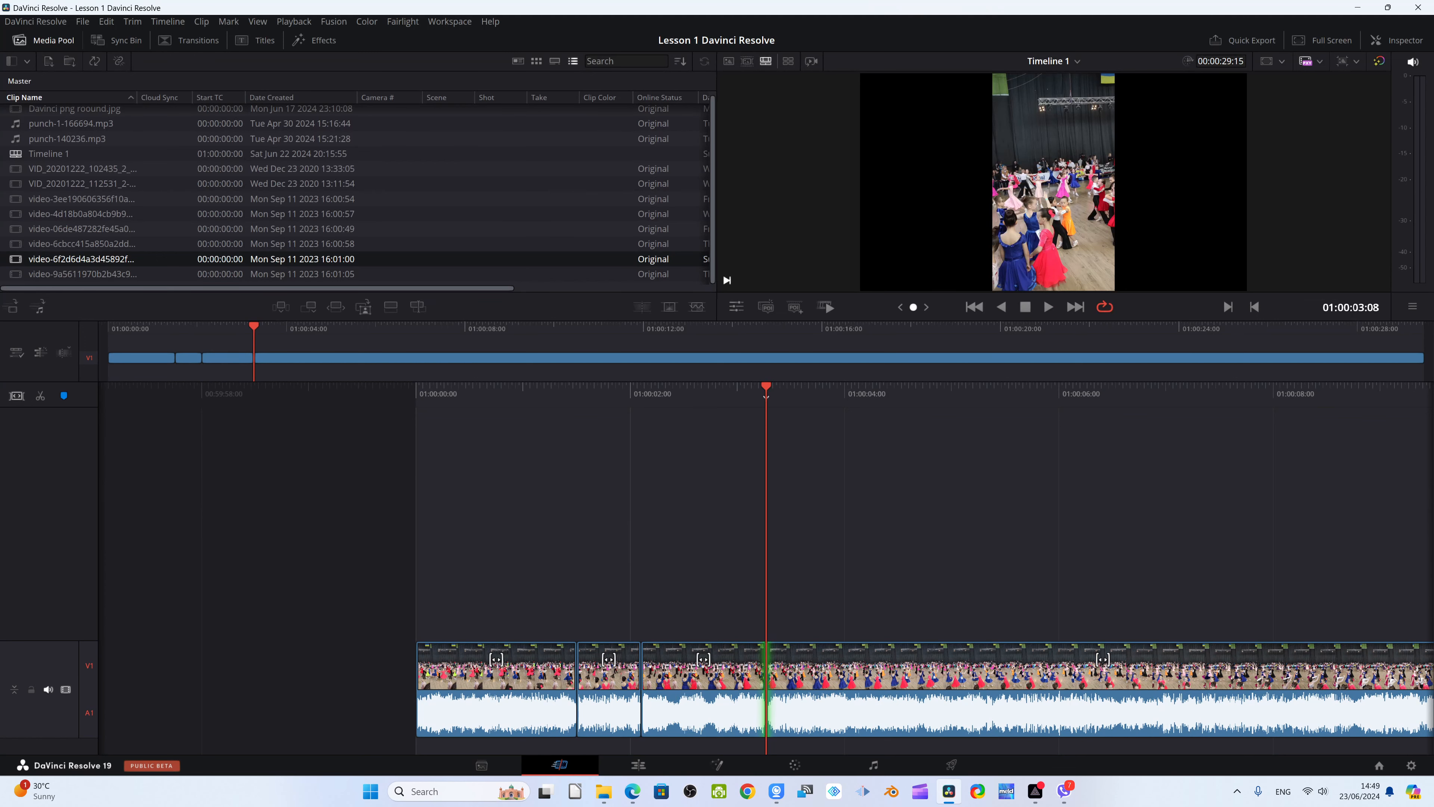
Jog the playhead forward to 01:00:05:21 and split the clip there
left_click_drag(913, 306, 1061, 263)
key("v")
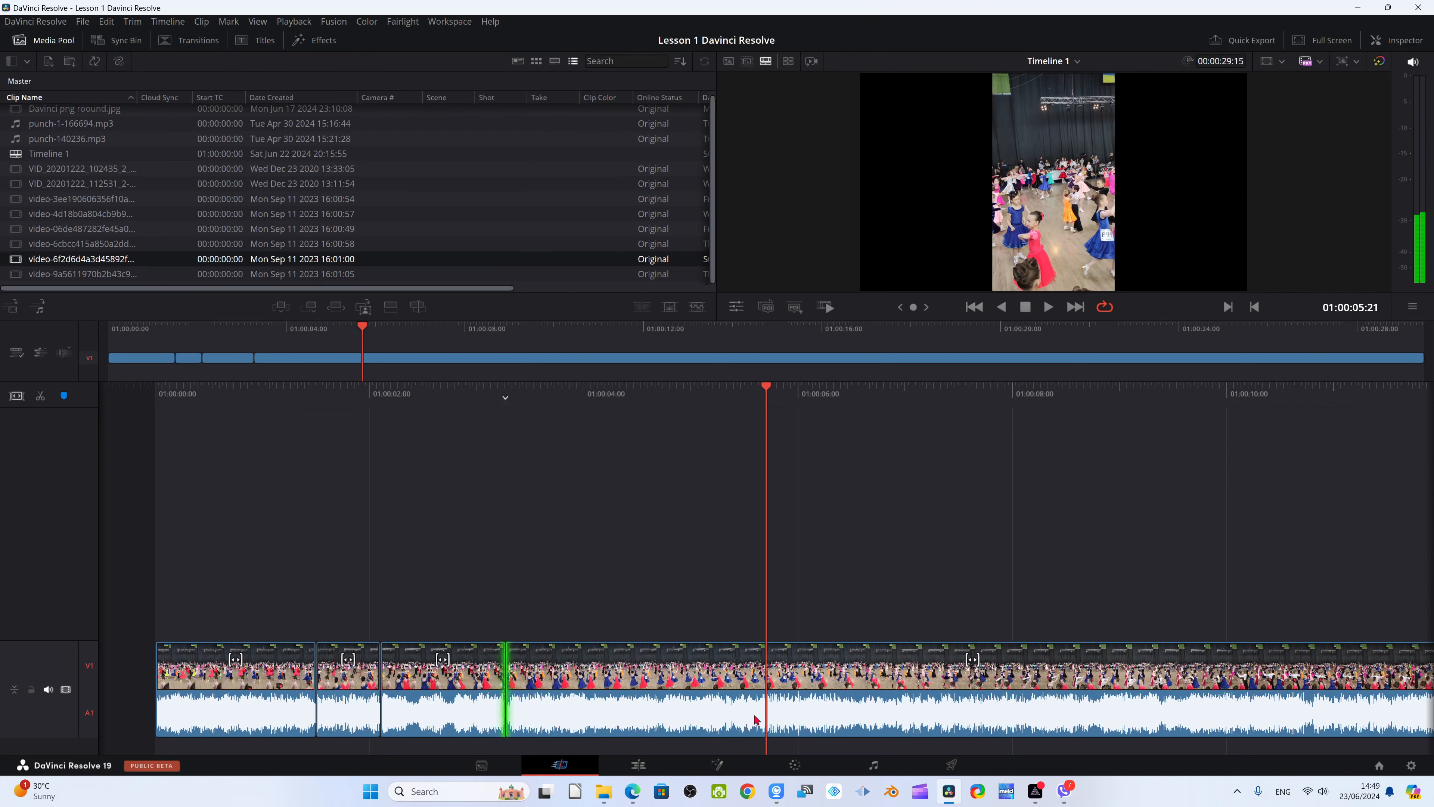
key("ctrl+b")
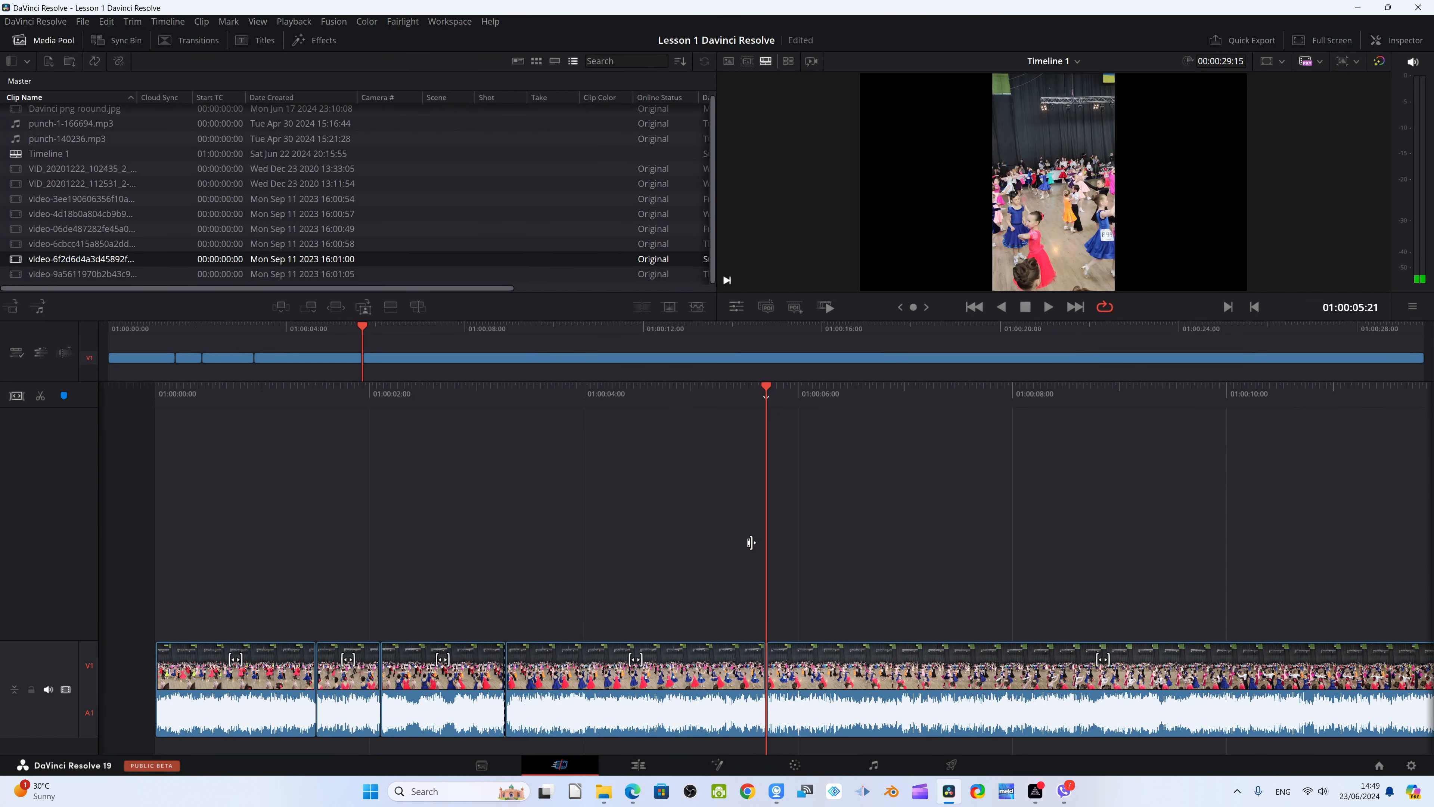
key("v")
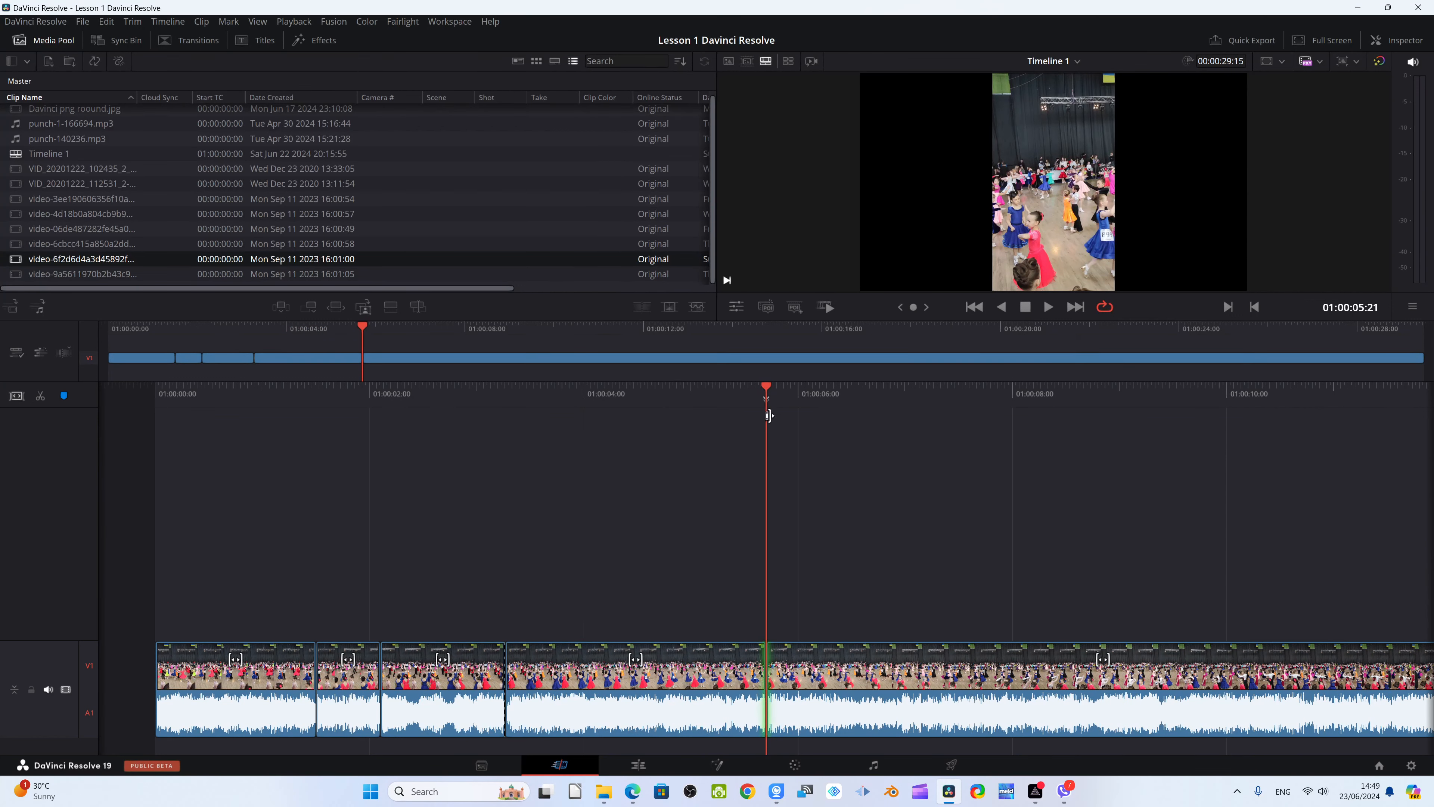
Ripple delete the segment between the 01:00:03:08 and 01:00:05:21 cuts
left_click(632, 695)
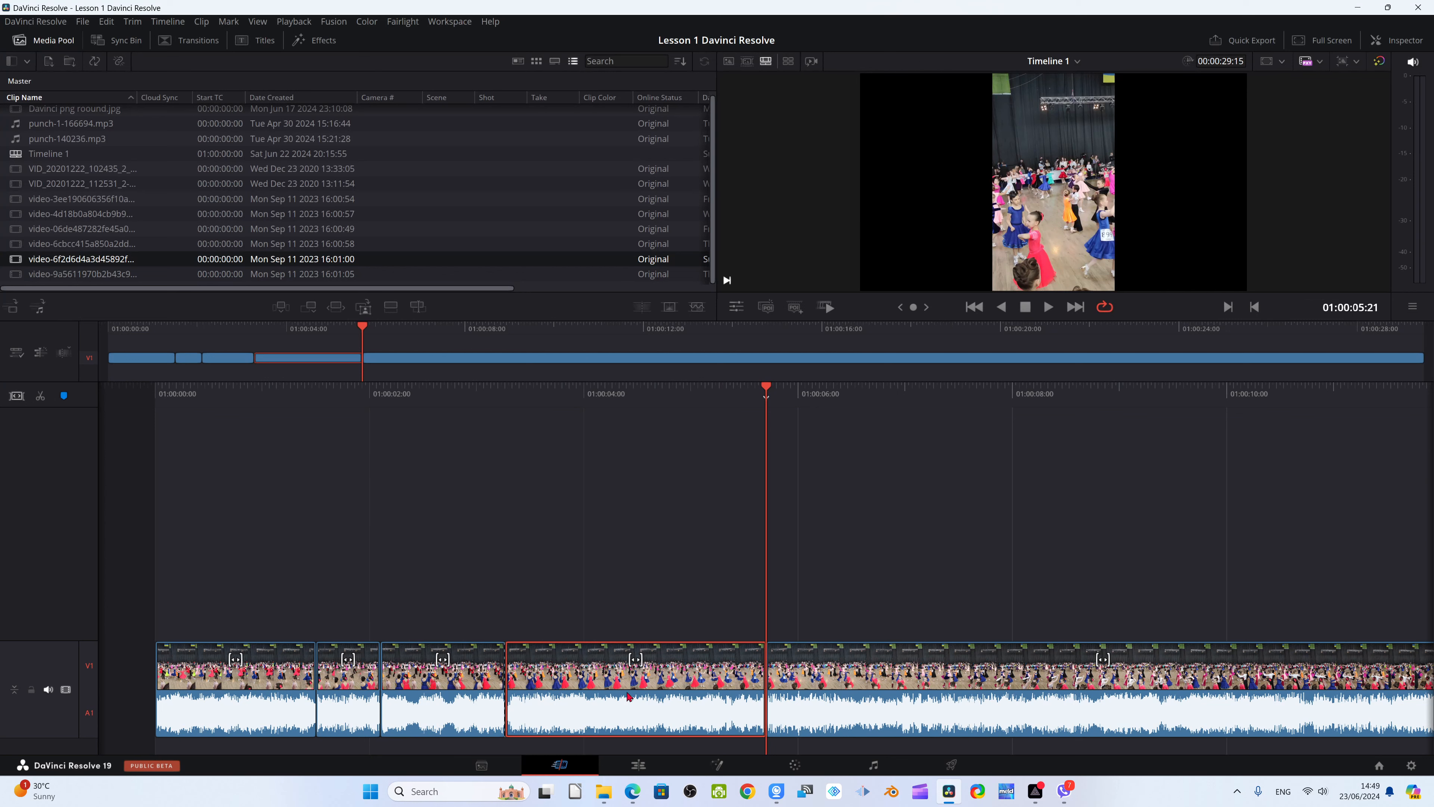
key("v")
key("s")
key("s")
key("Delete")
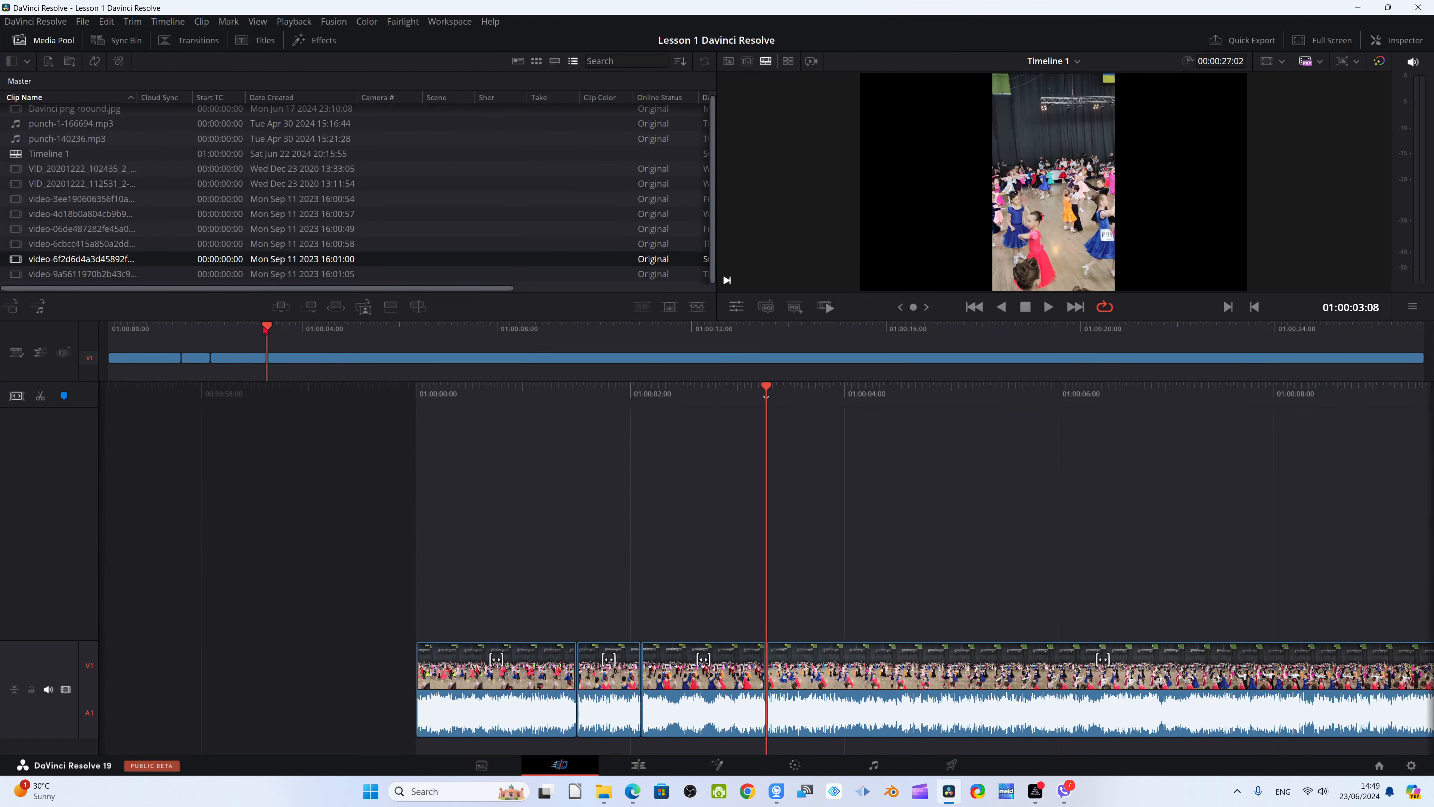
Move the playhead to 01:00:03:20 and place the media pool clip video-9a5611970b2b43c9... over the third segment, starting at the 01:00:02:03 cut
left_click_drag(270, 331, 287, 332)
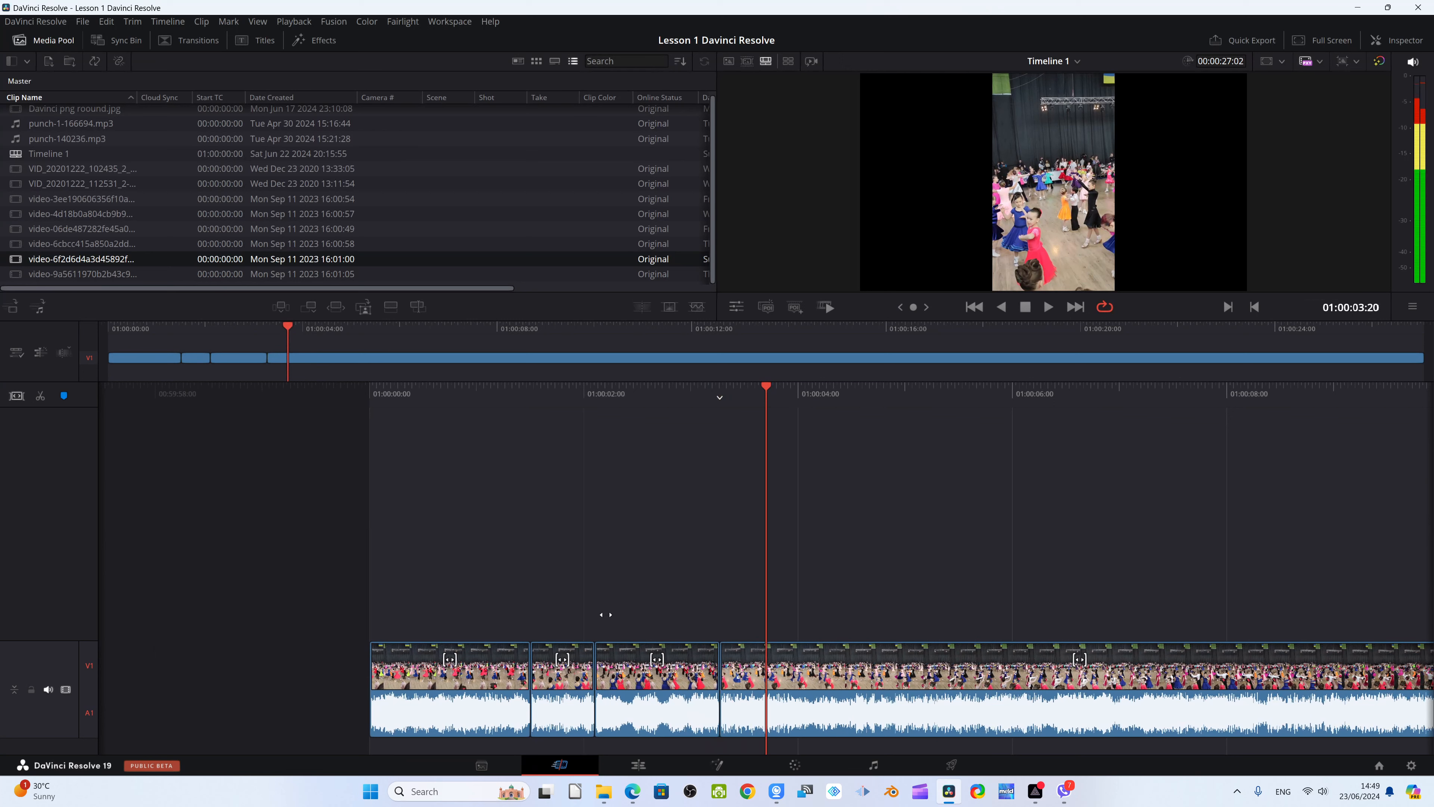
left_click(719, 673)
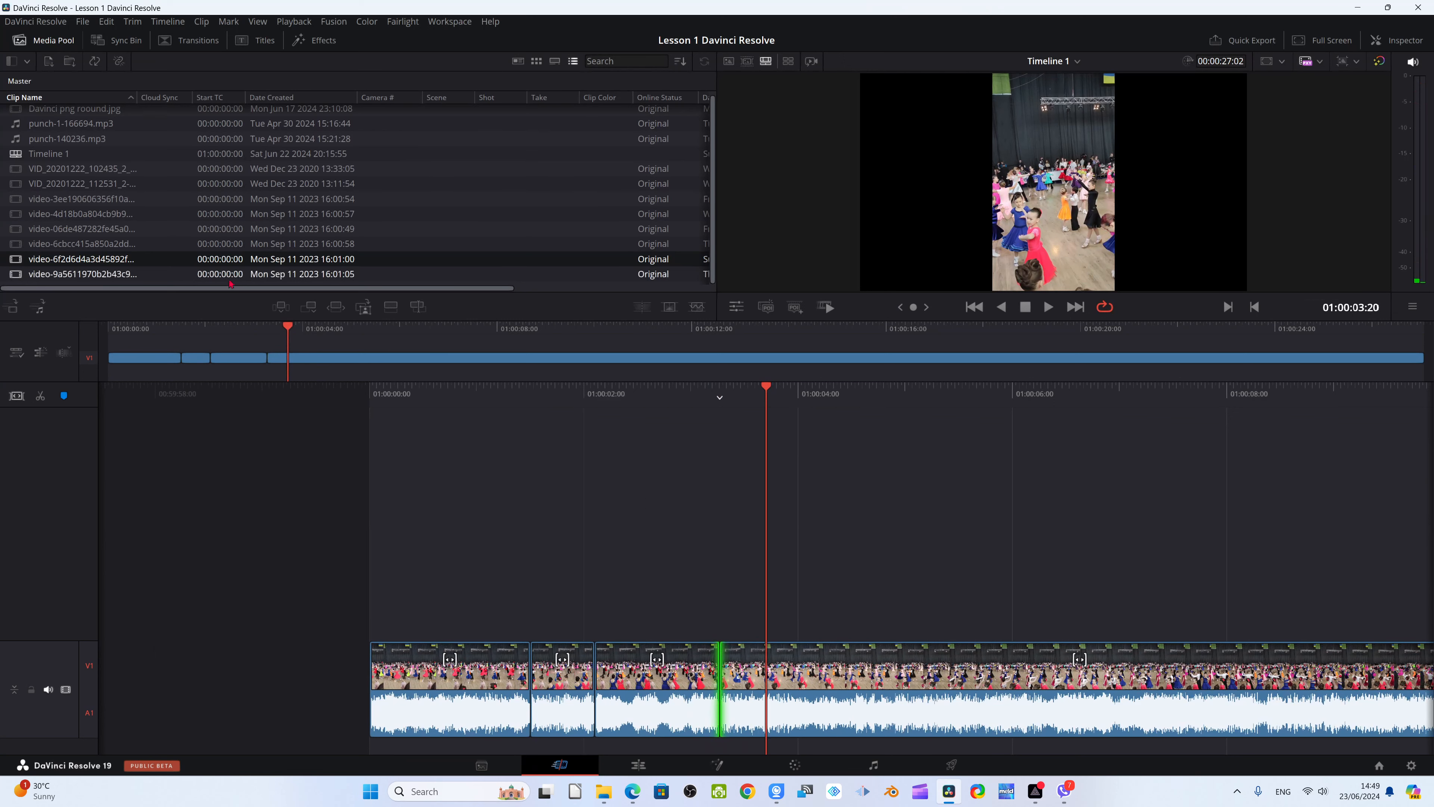
left_click_drag(236, 275, 631, 687)
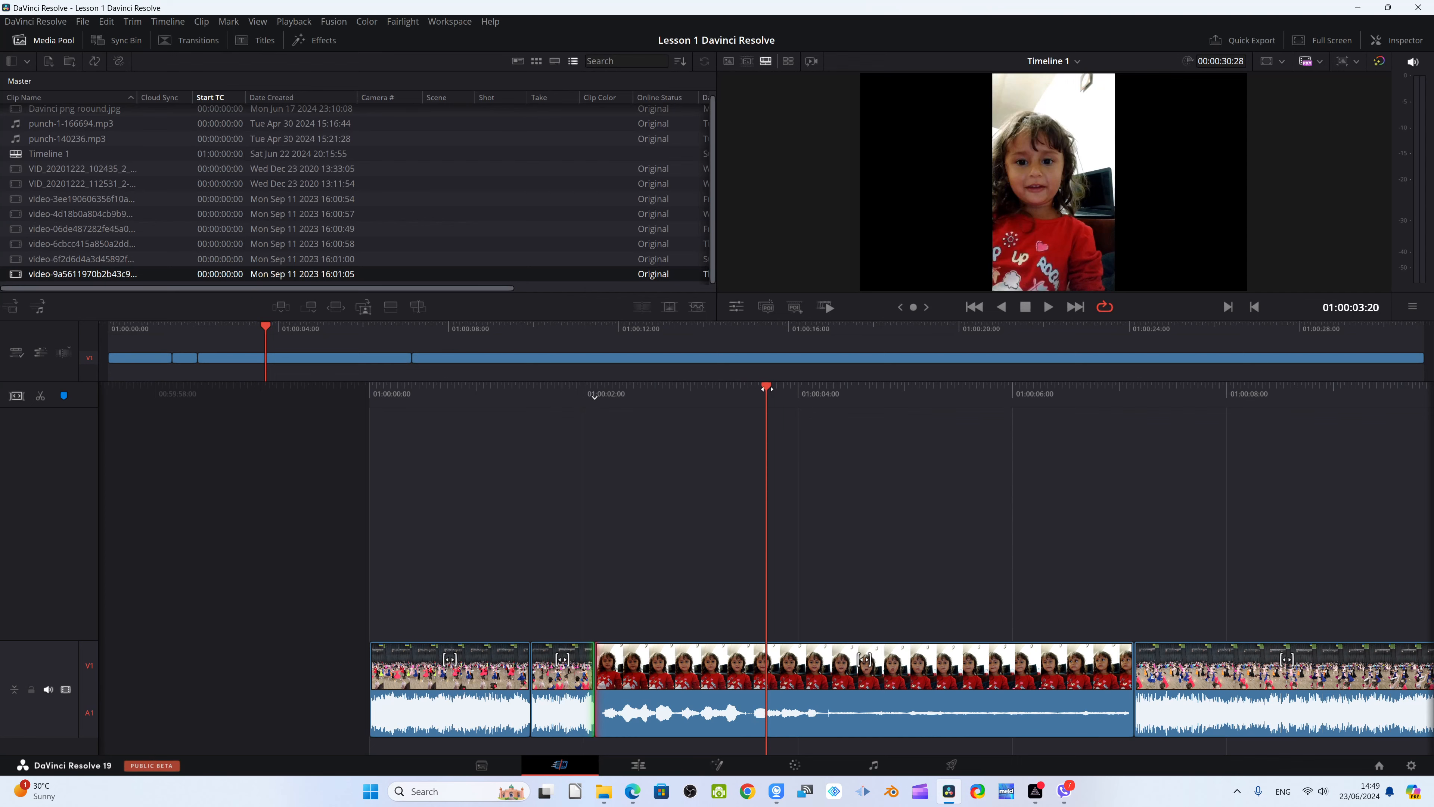
Play the timeline from 01:00:02:06 through the end of the inserted clip to review it
left_click_drag(766, 389, 925, 403)
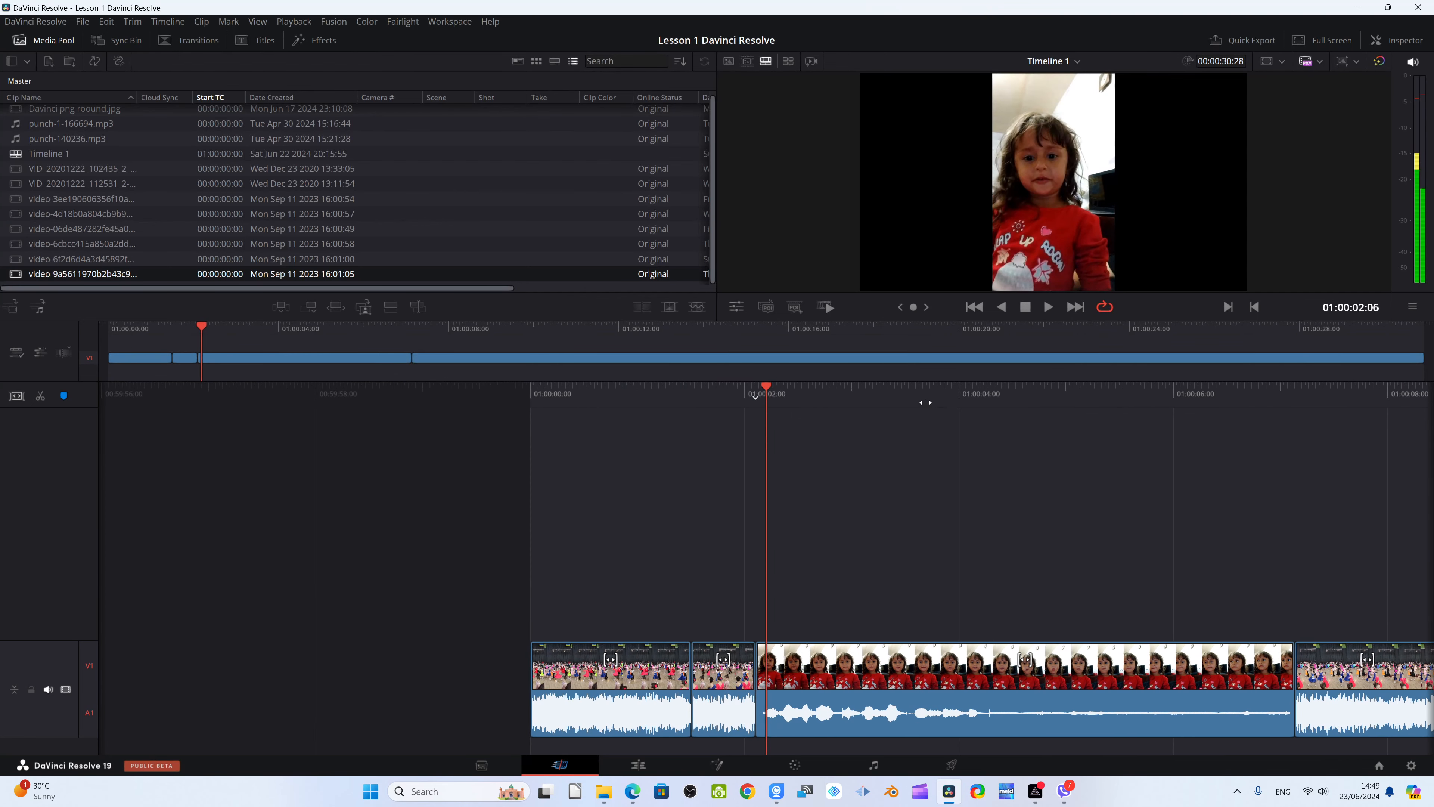
left_click(1048, 307)
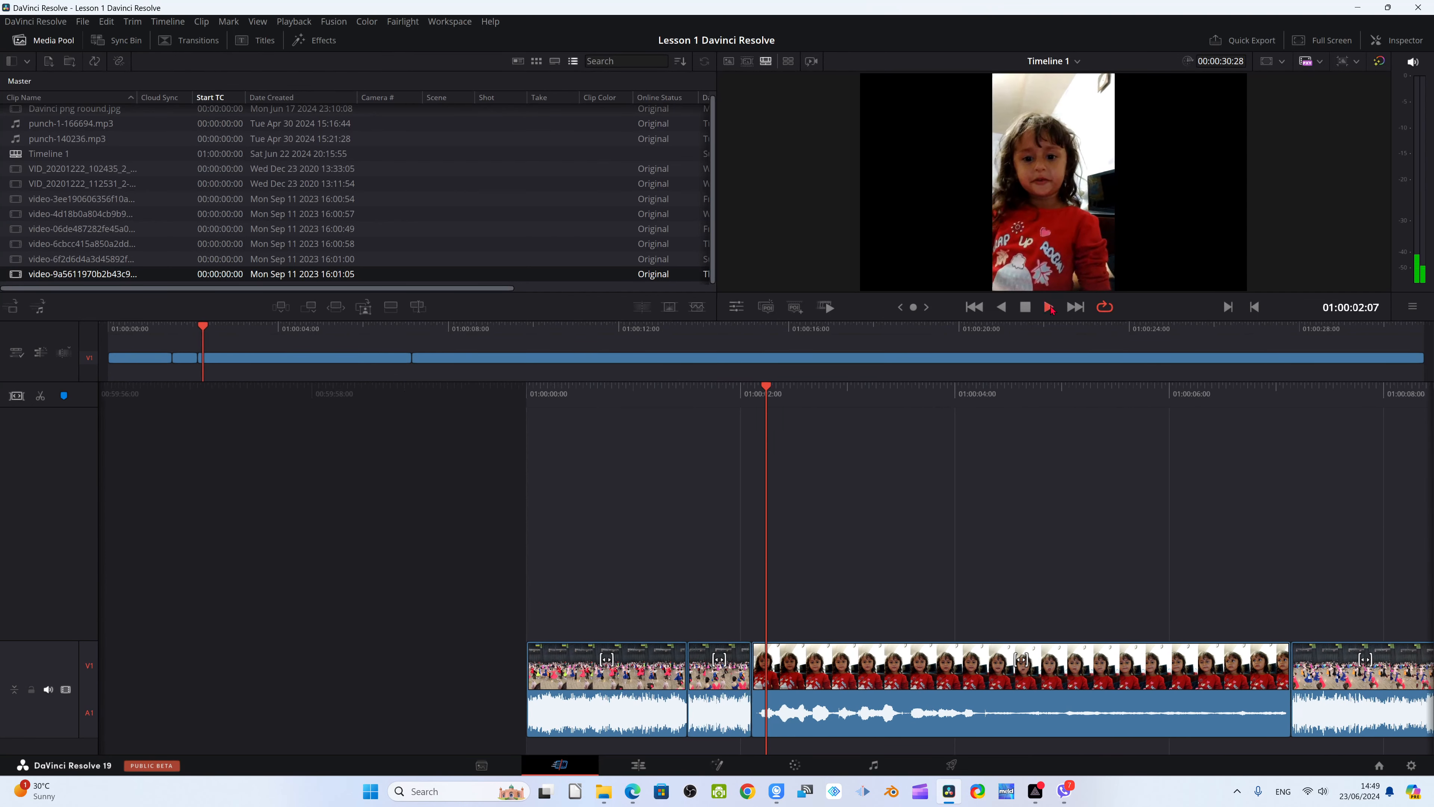
left_click(1025, 307)
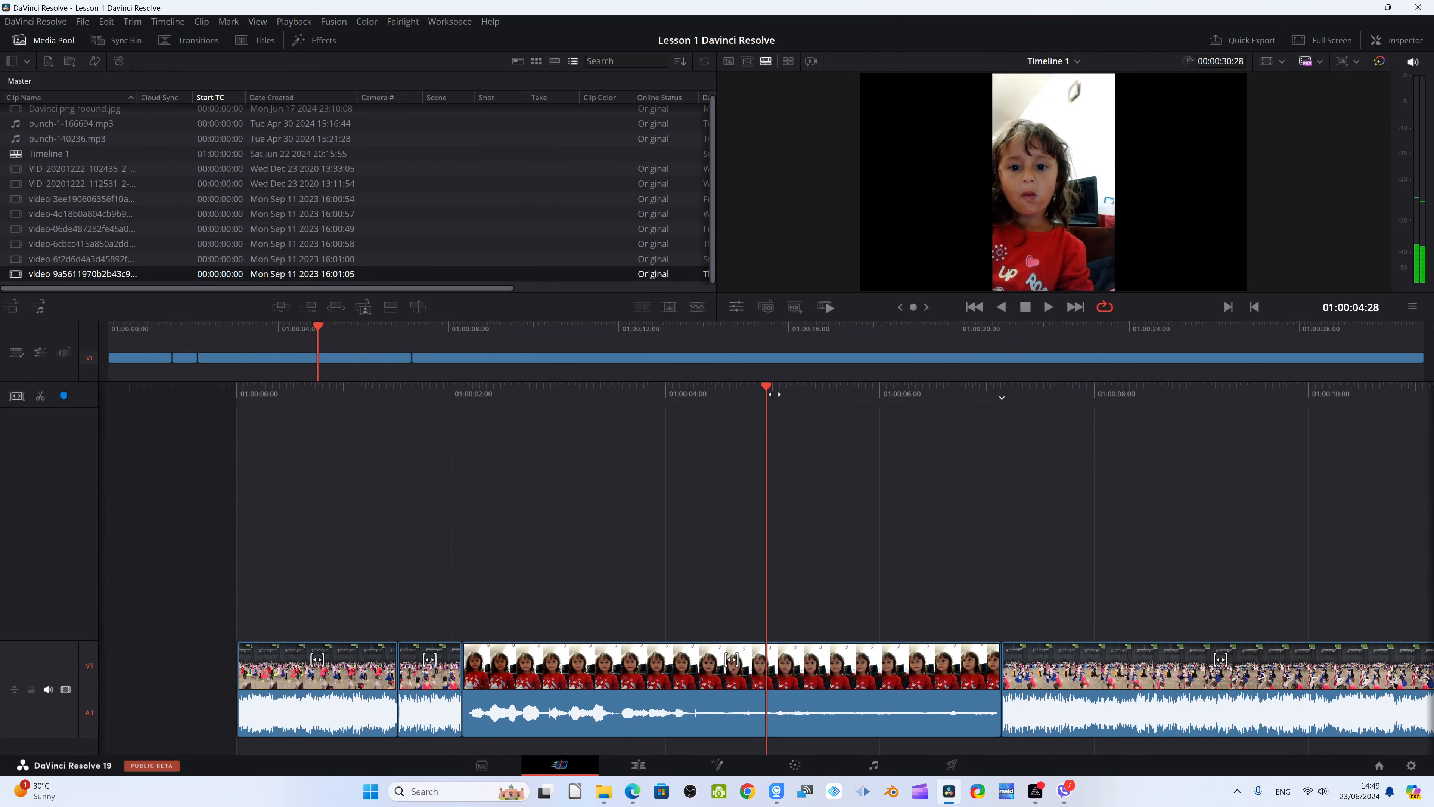
key("space")
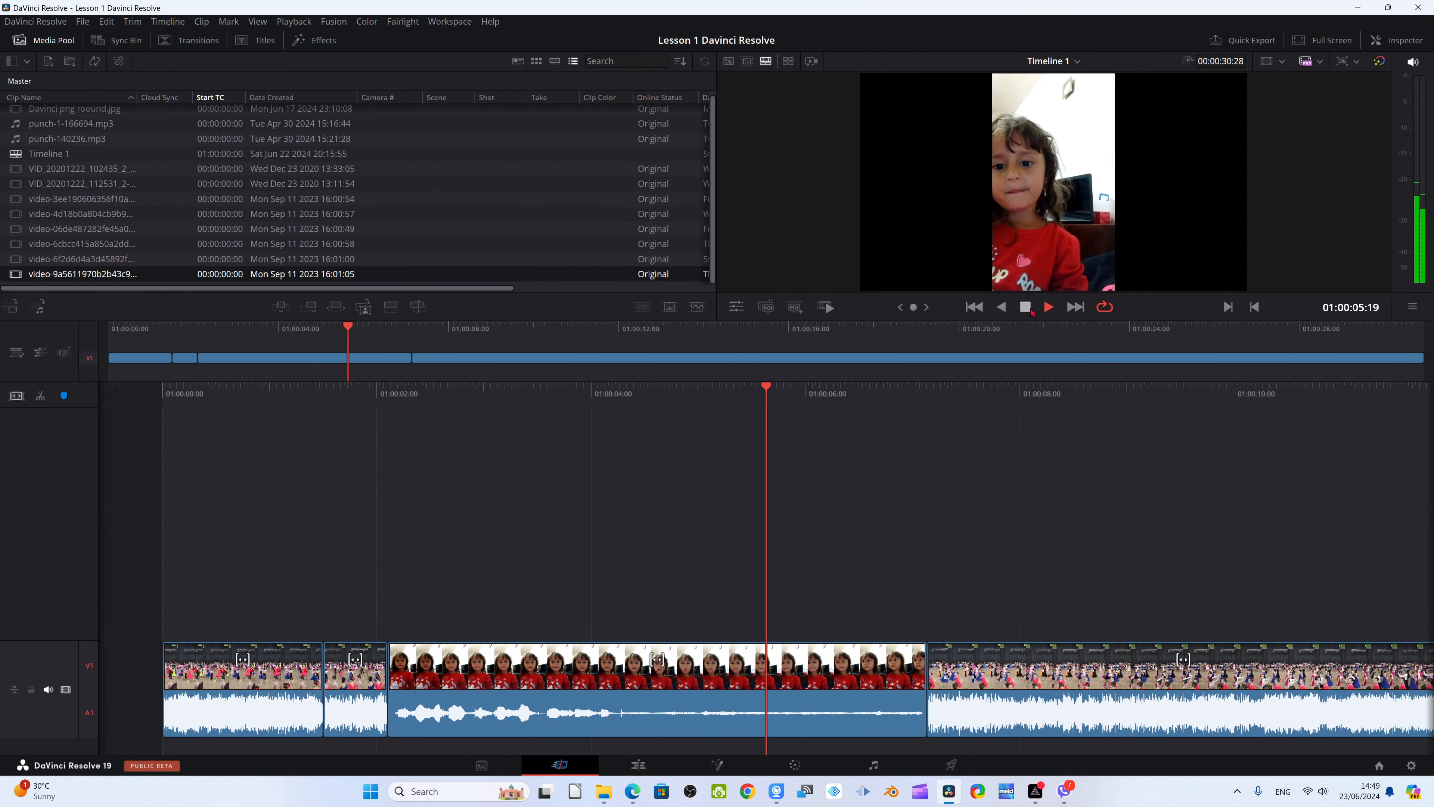
left_click(1023, 309)
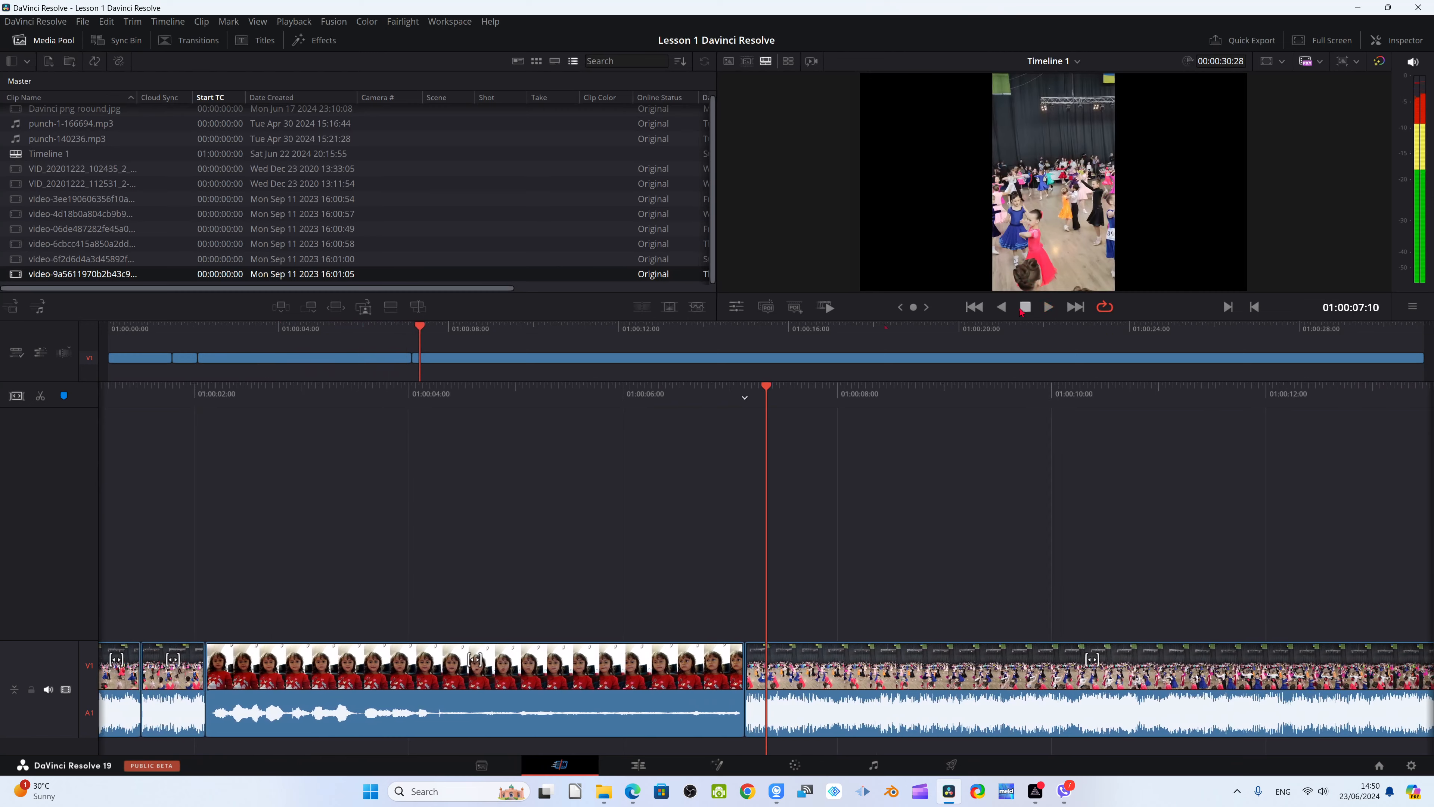
Scrub back through the inserted clip to 01:00:04:06 and split it there
key("v")
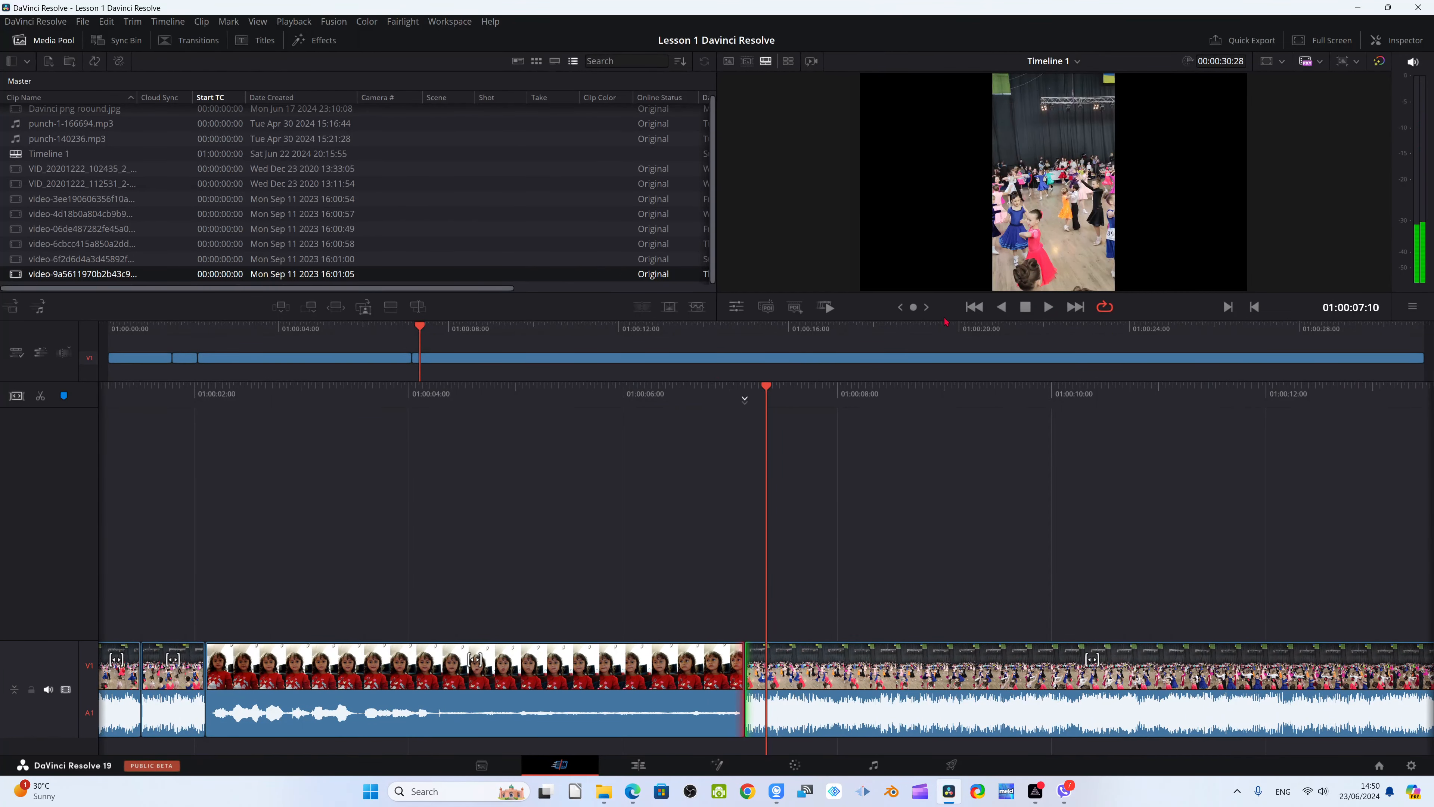
left_click_drag(914, 308, 590, 308)
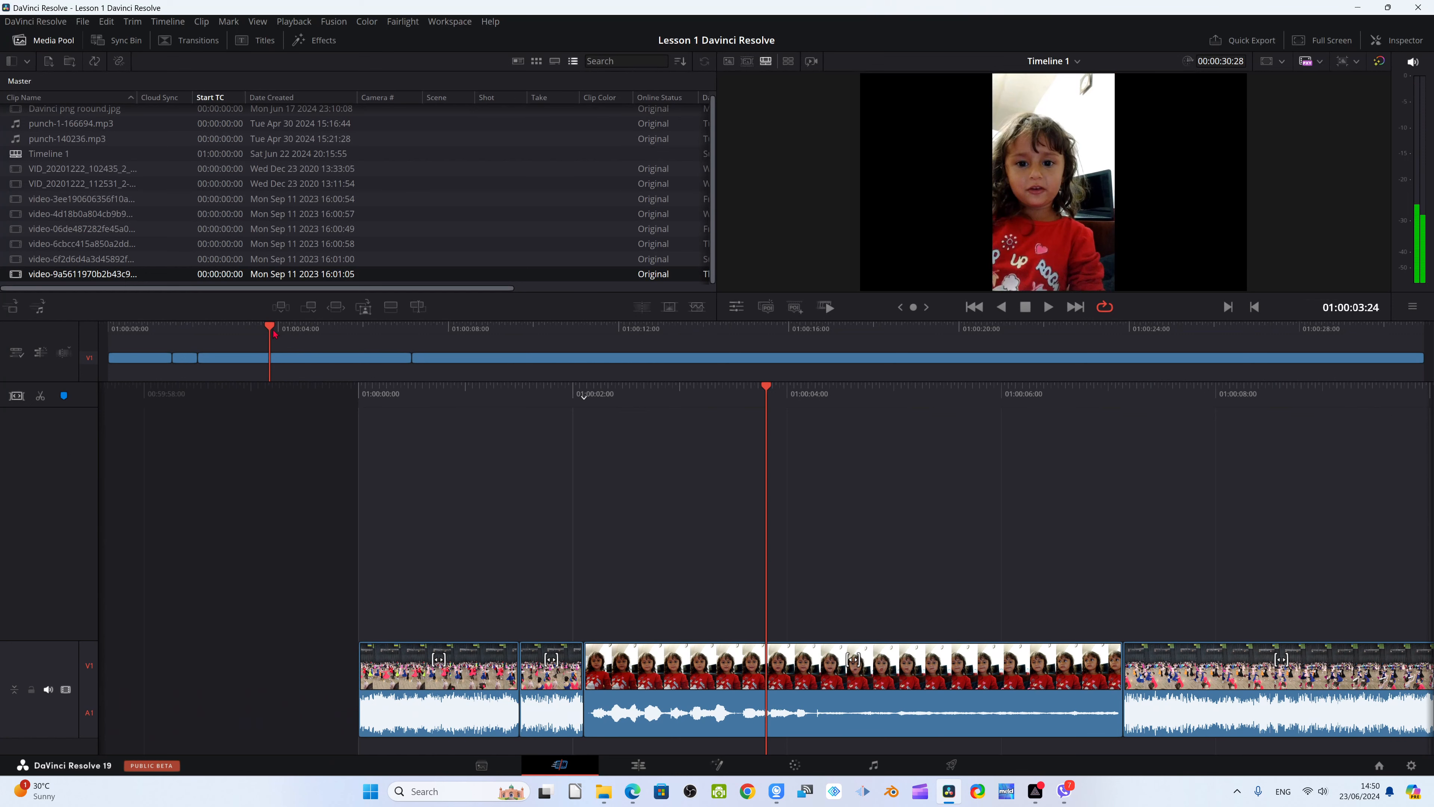
left_click_drag(273, 333, 392, 333)
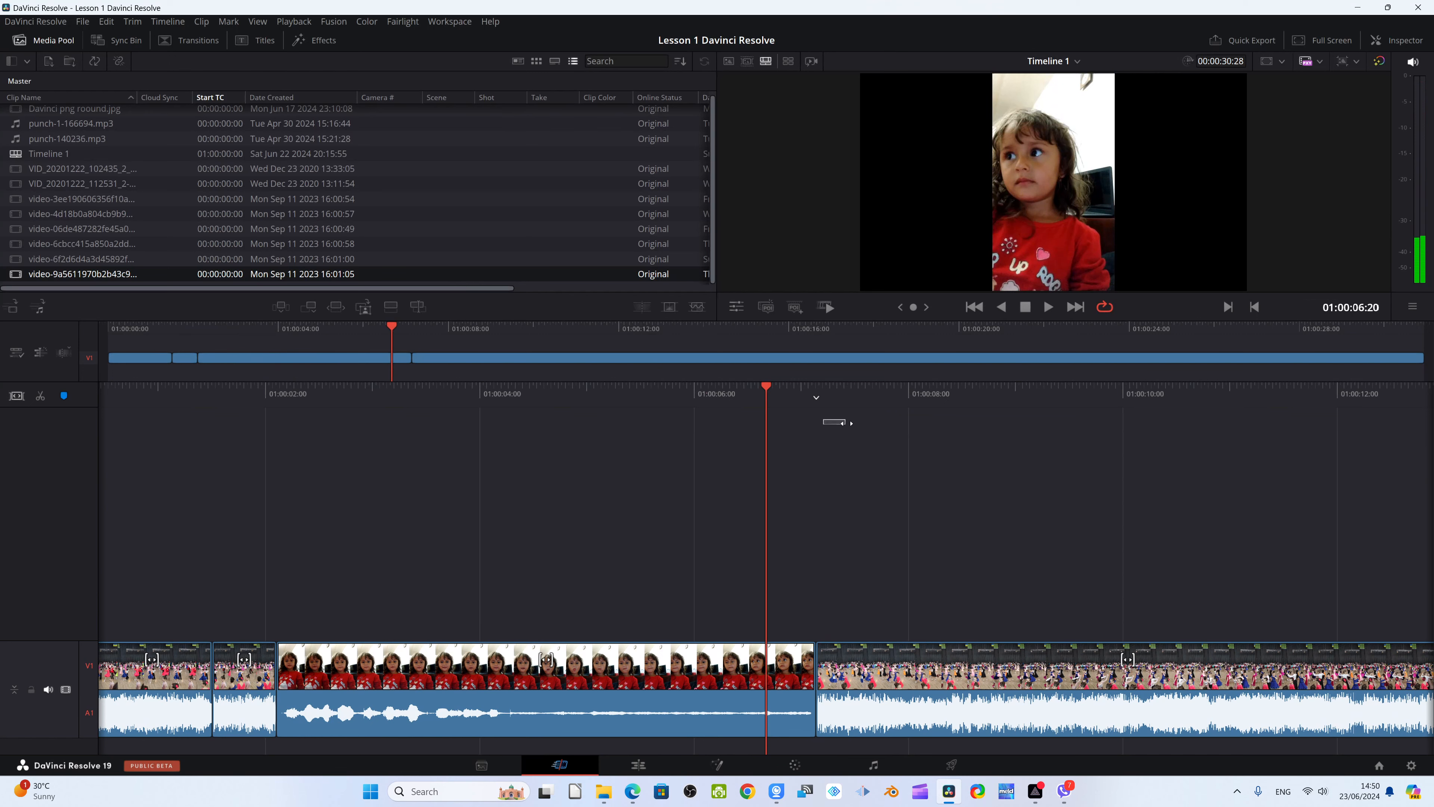
left_click_drag(834, 422, 1056, 412)
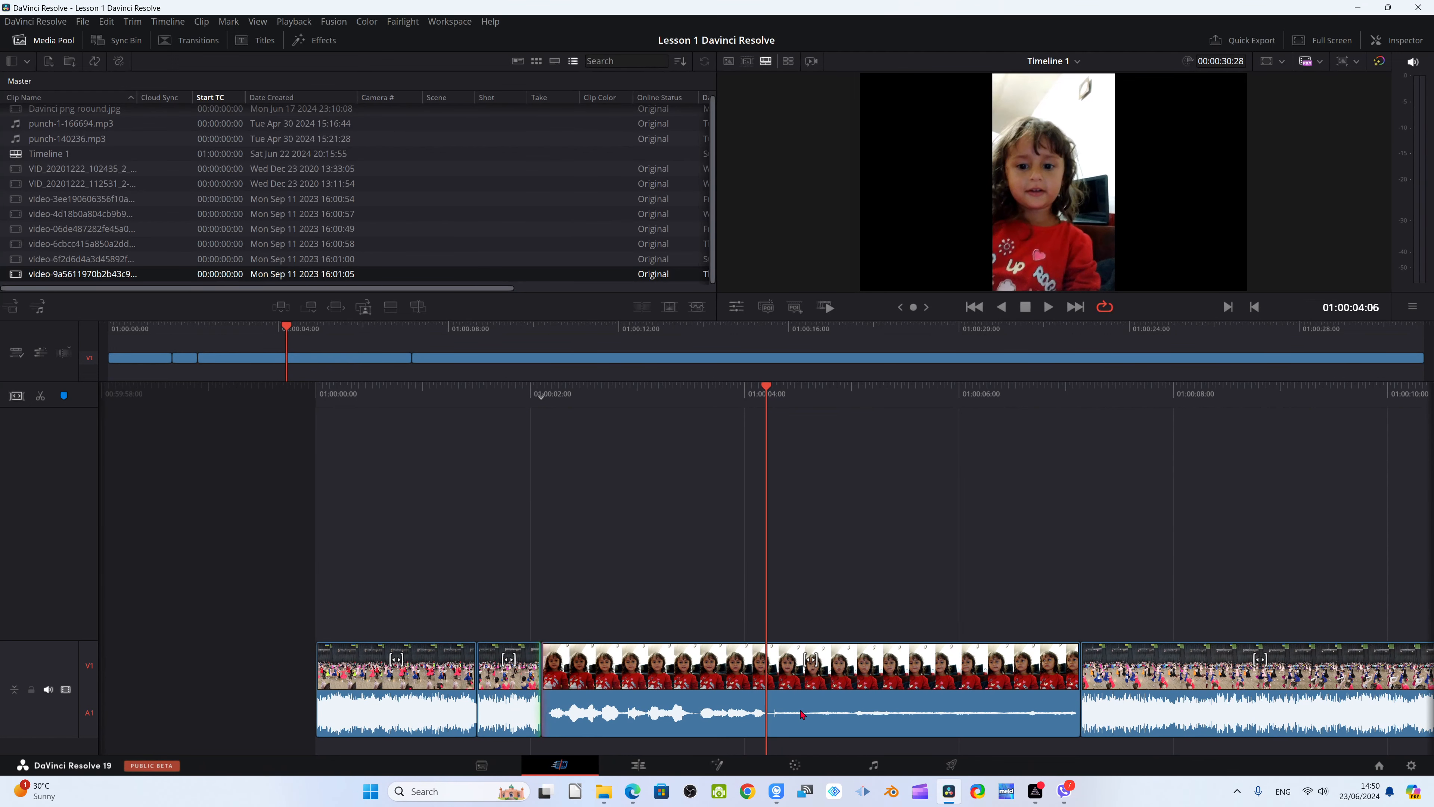
key("ctrl+b")
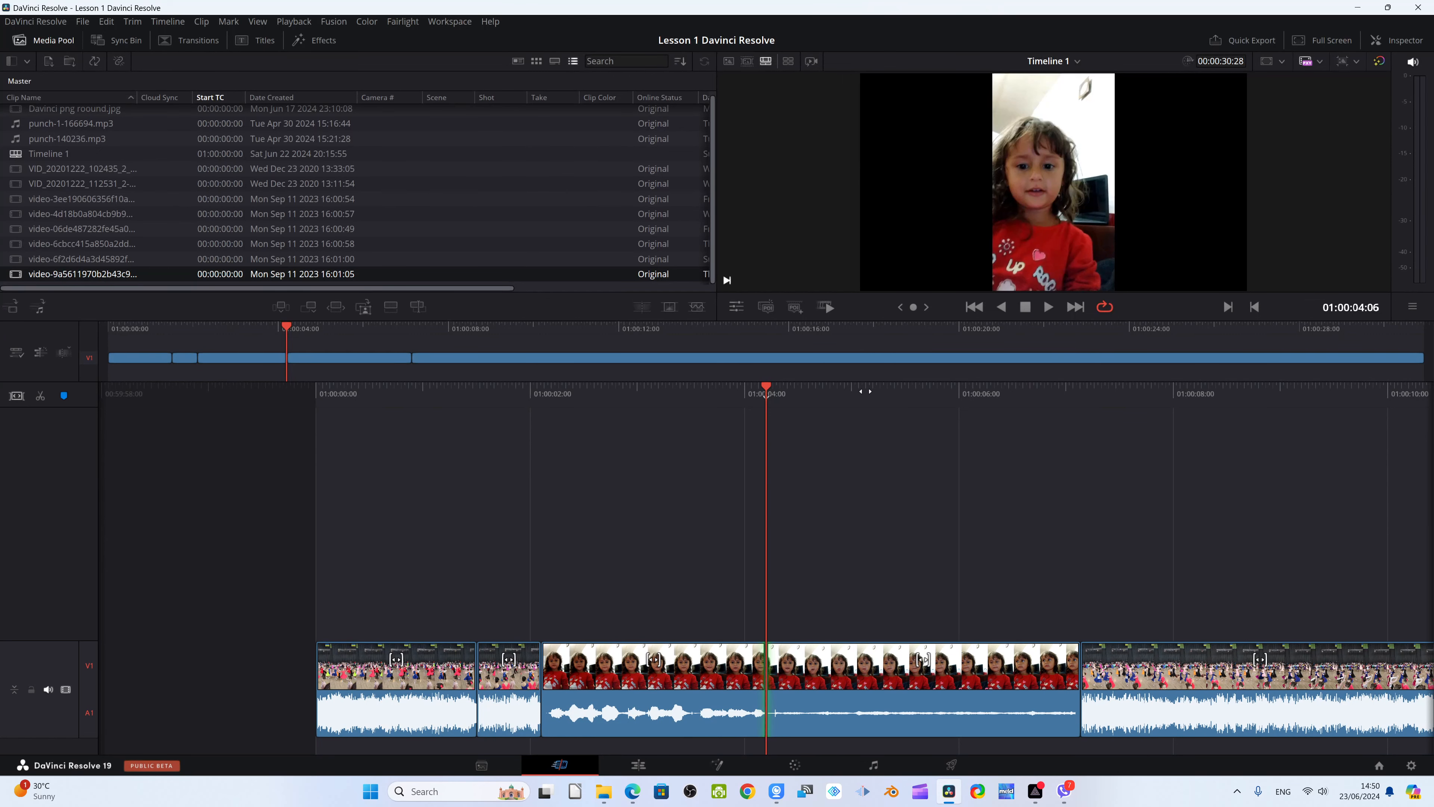
Split the inserted clip at 01:00:05:27 and ripple delete its segment between 01:00:04:06 and that cut
key("space")
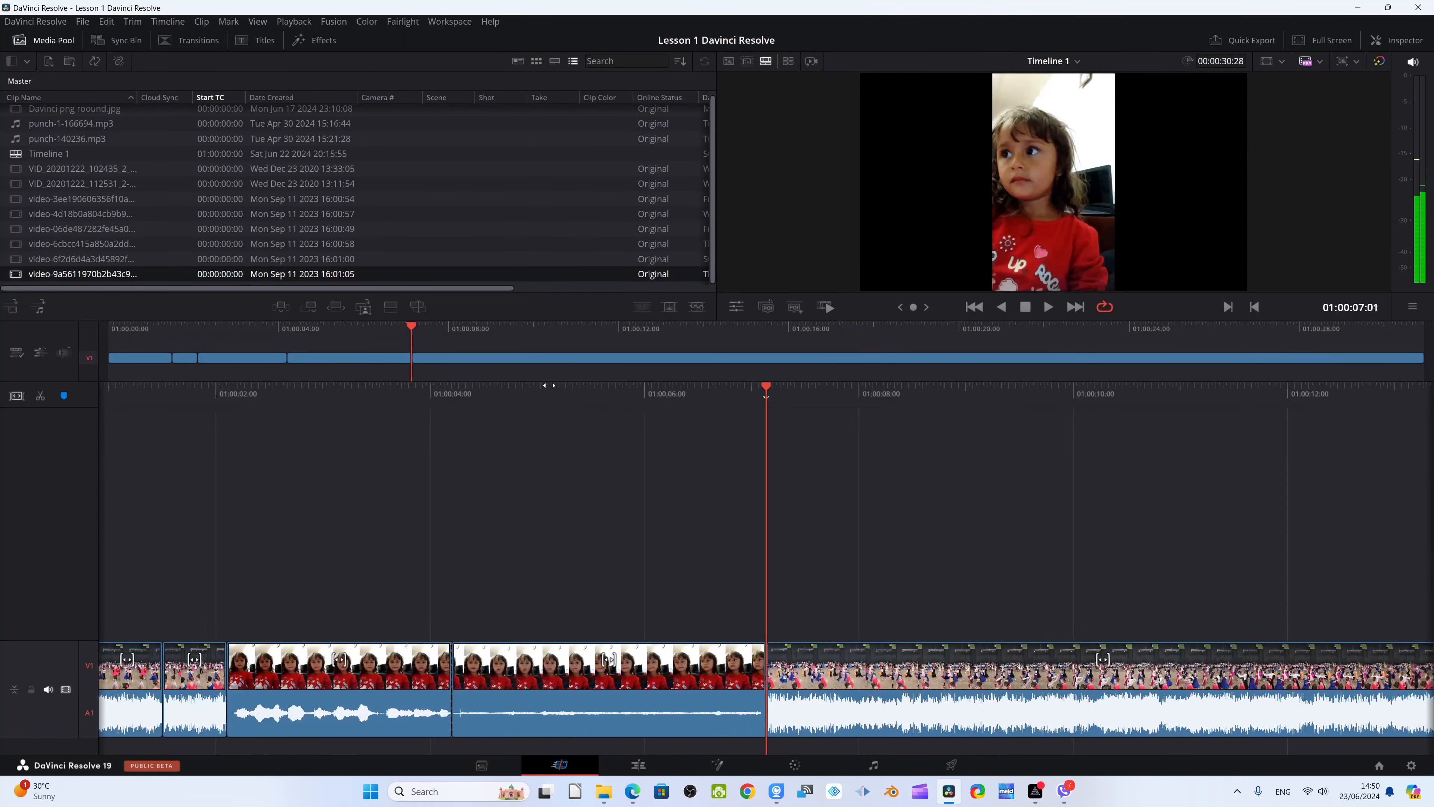
left_click_drag(549, 385, 683, 390)
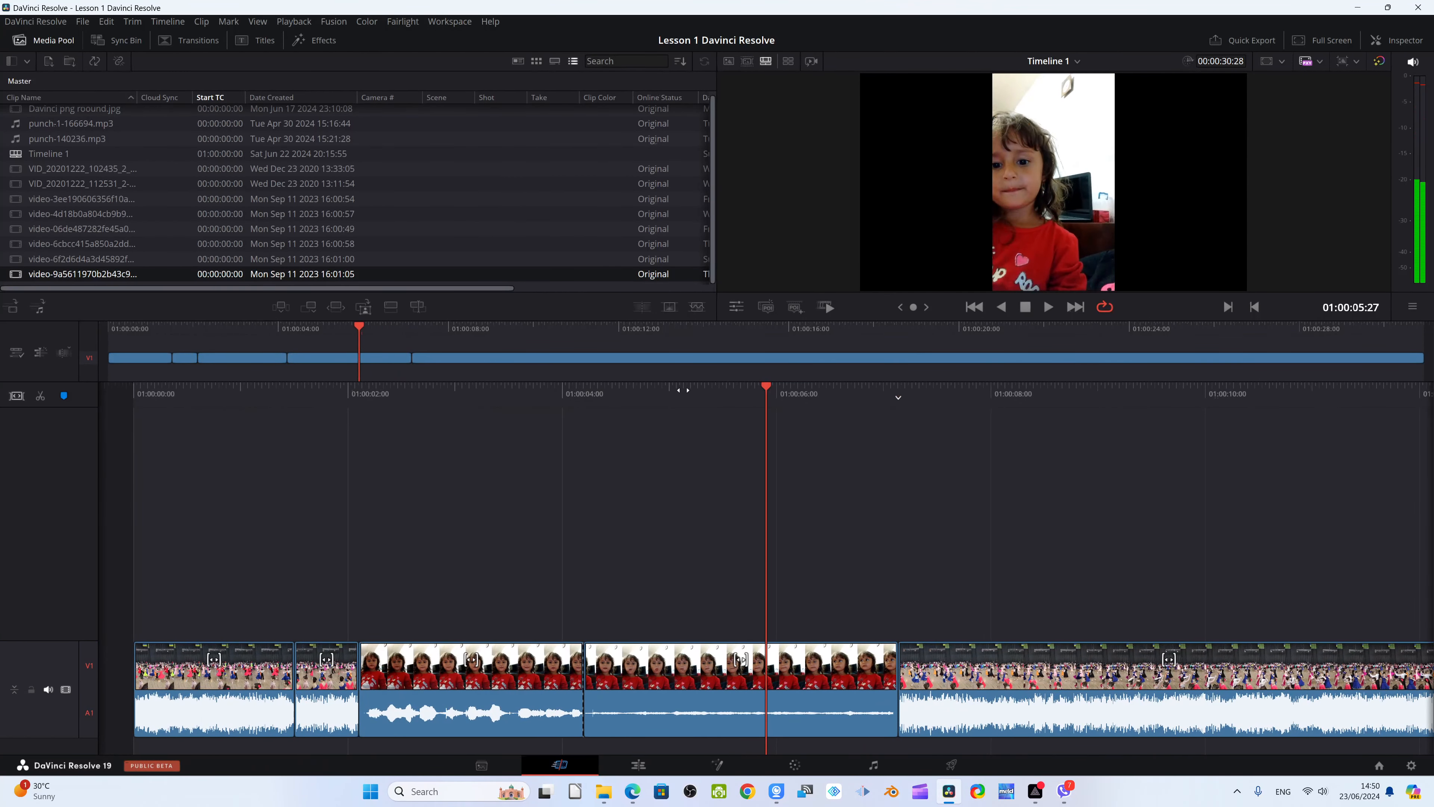
key("ctrl+b")
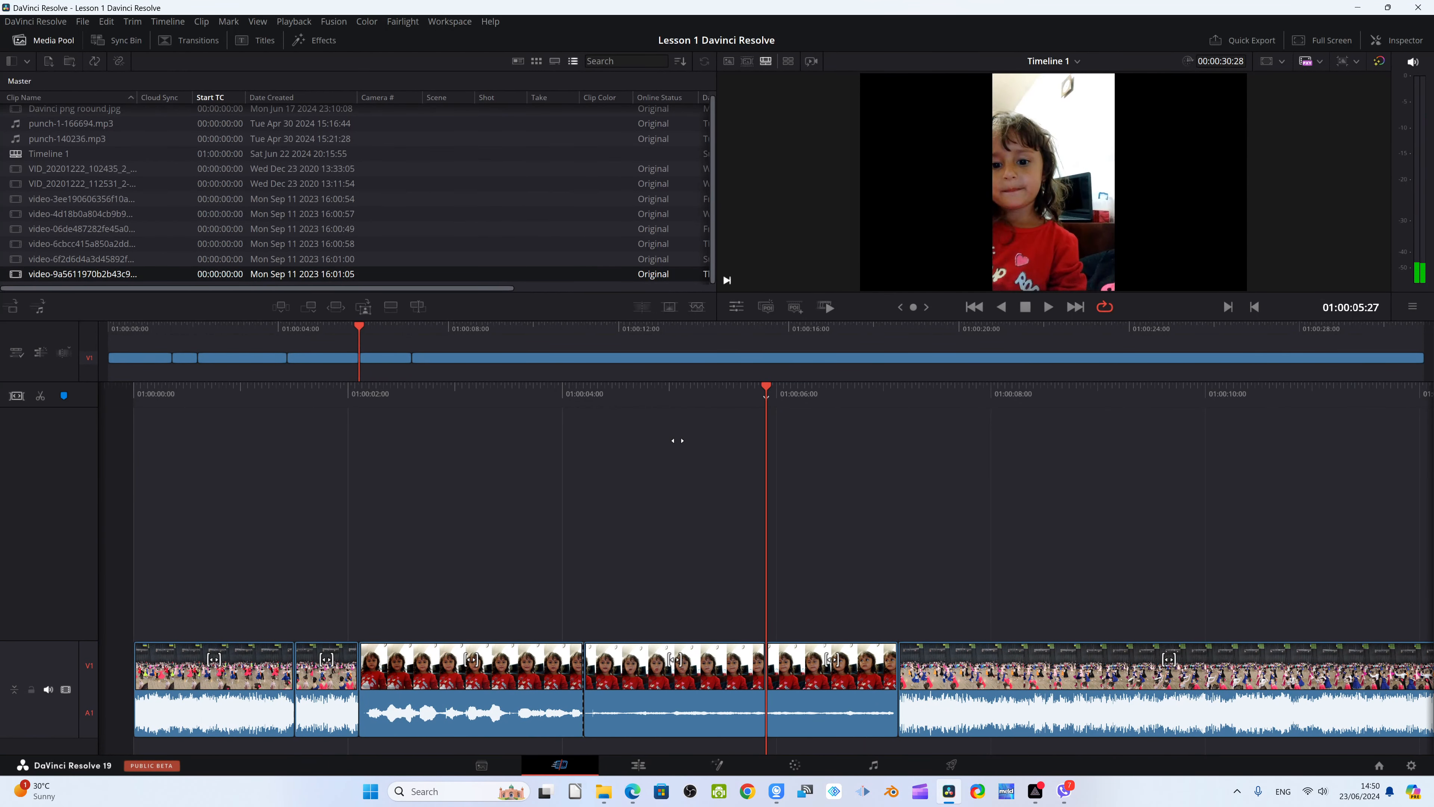
left_click(662, 689)
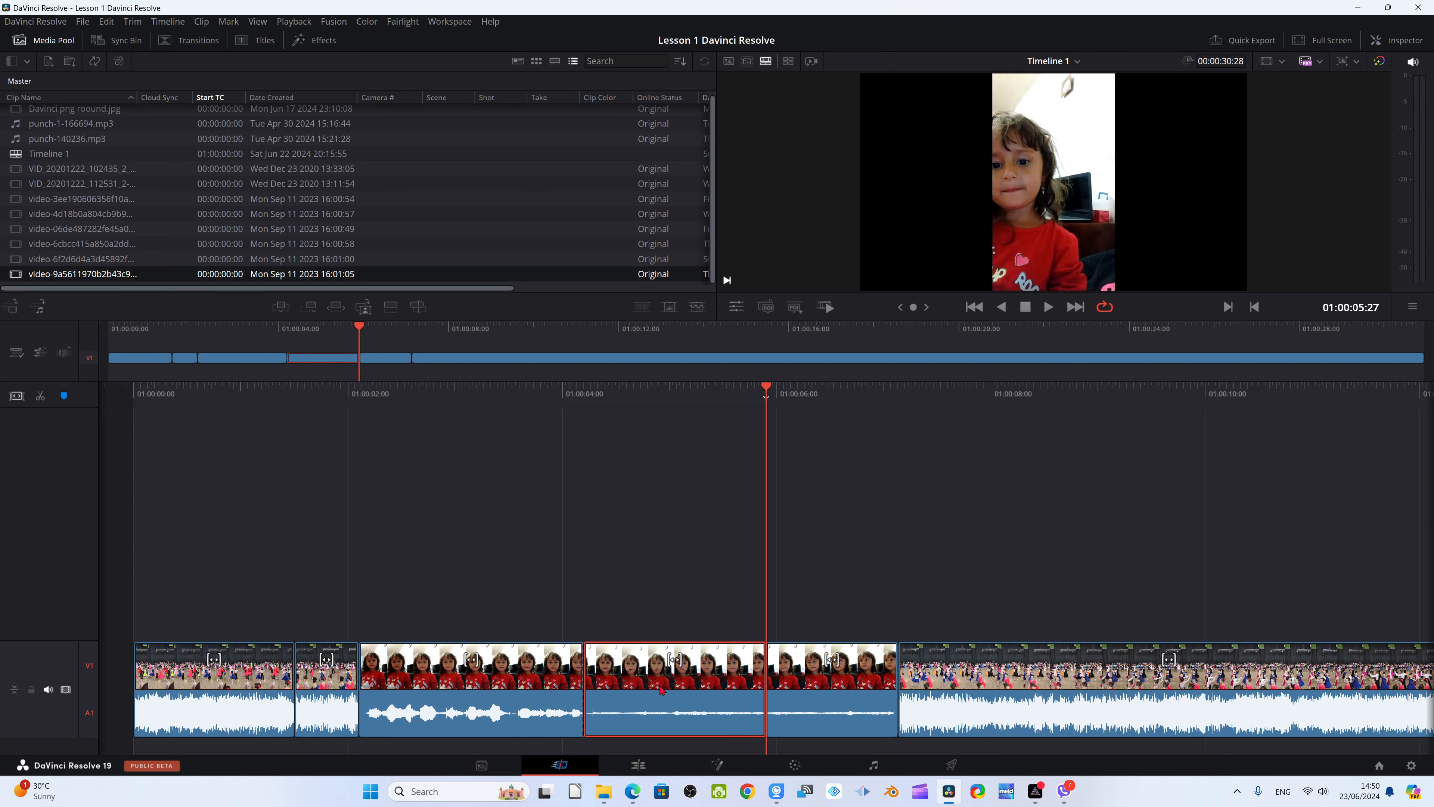
key("Delete")
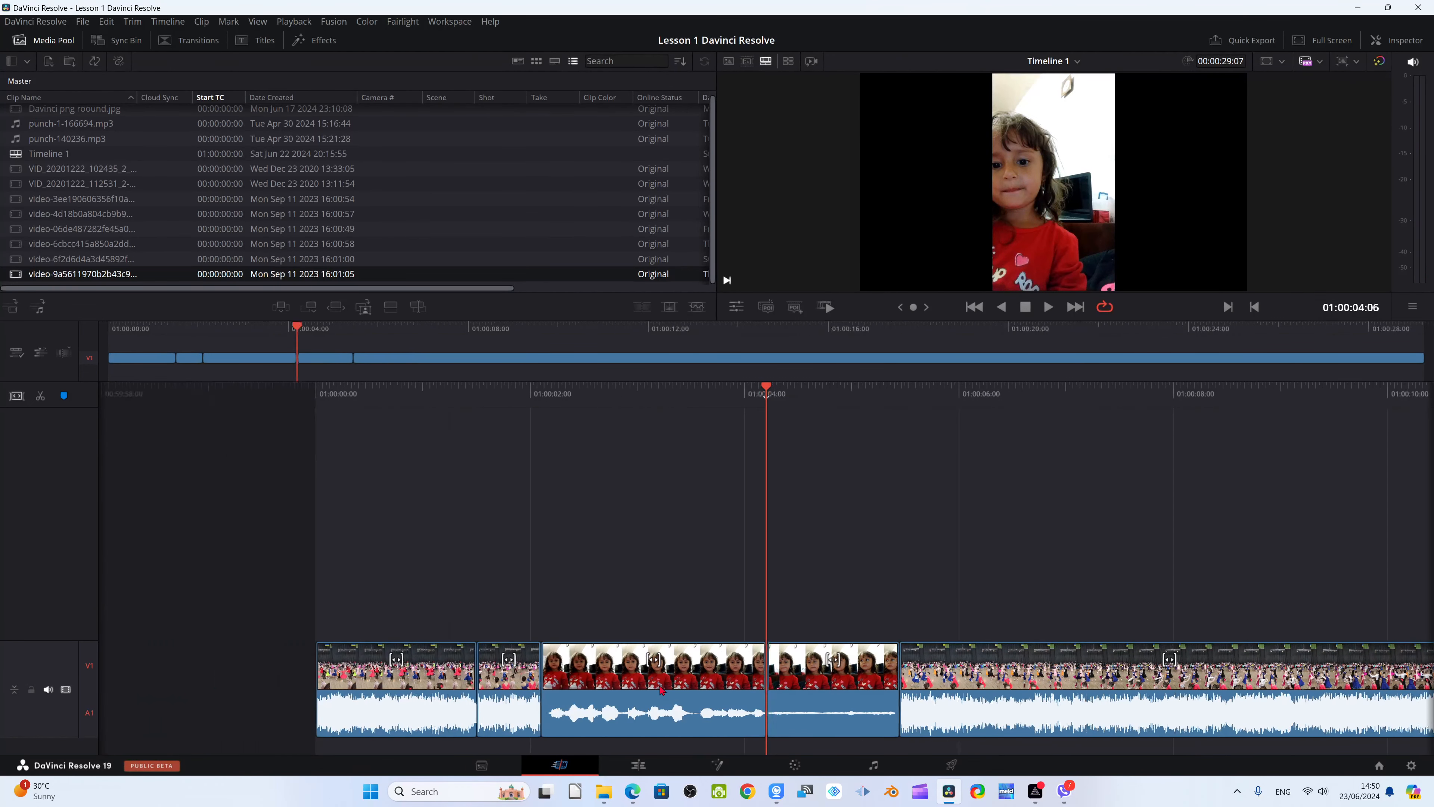
key("v")
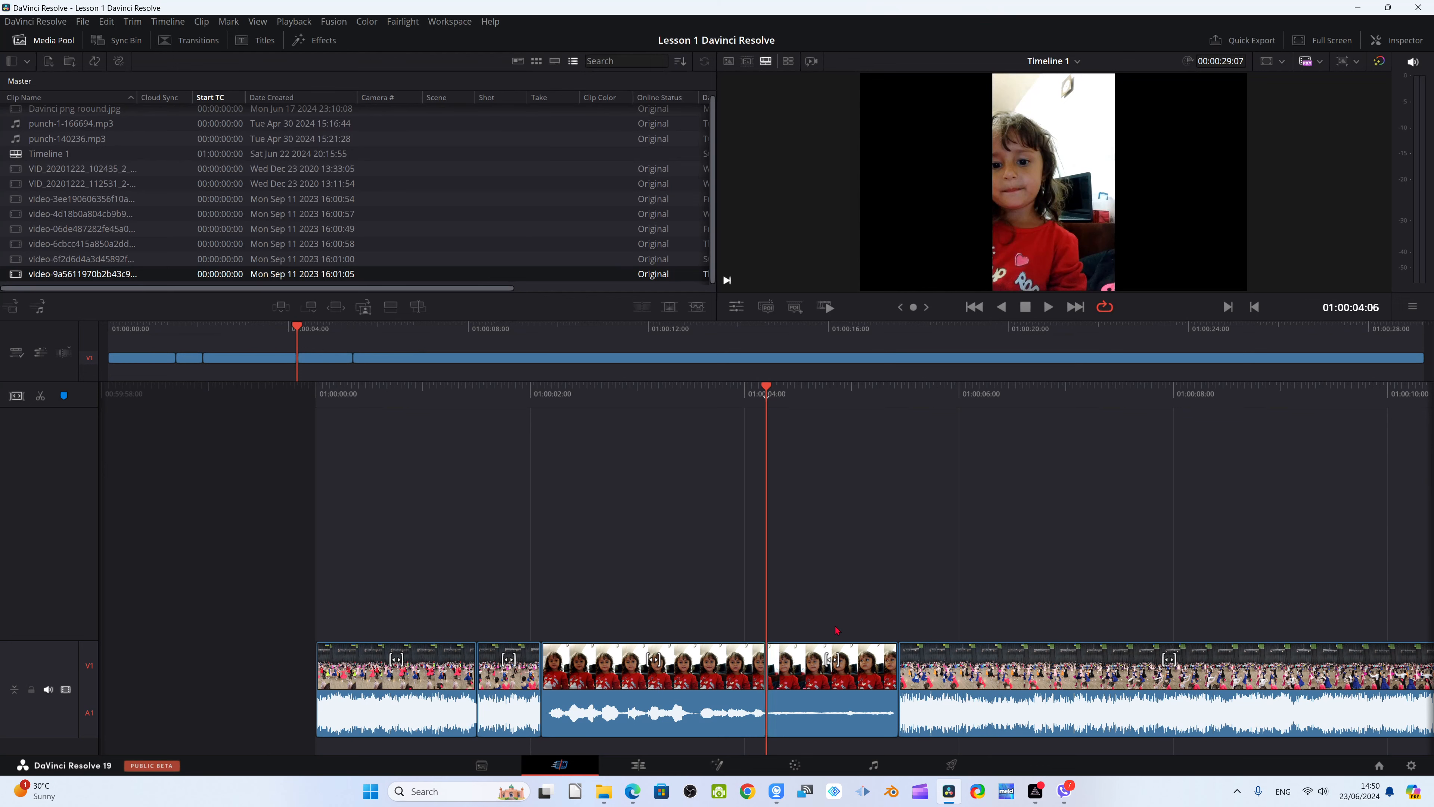
key("v")
Undo the segment deletion, the clip insertion and all earlier splits until the original clip is one uncut piece
key("ctrl+z")
key("ctrl+z")
key("ctrl+z")
key("ctrl+z")
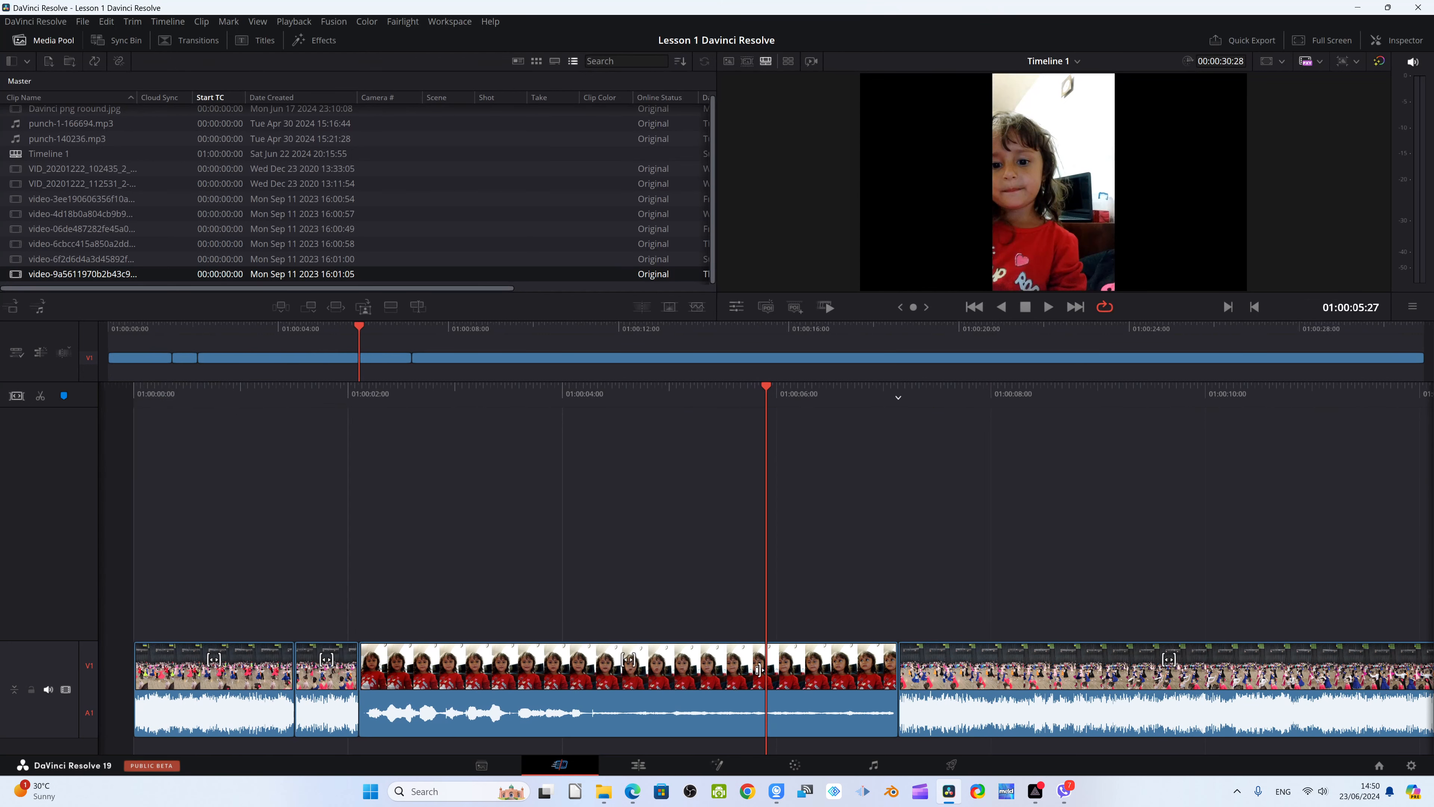
key("ctrl+z")
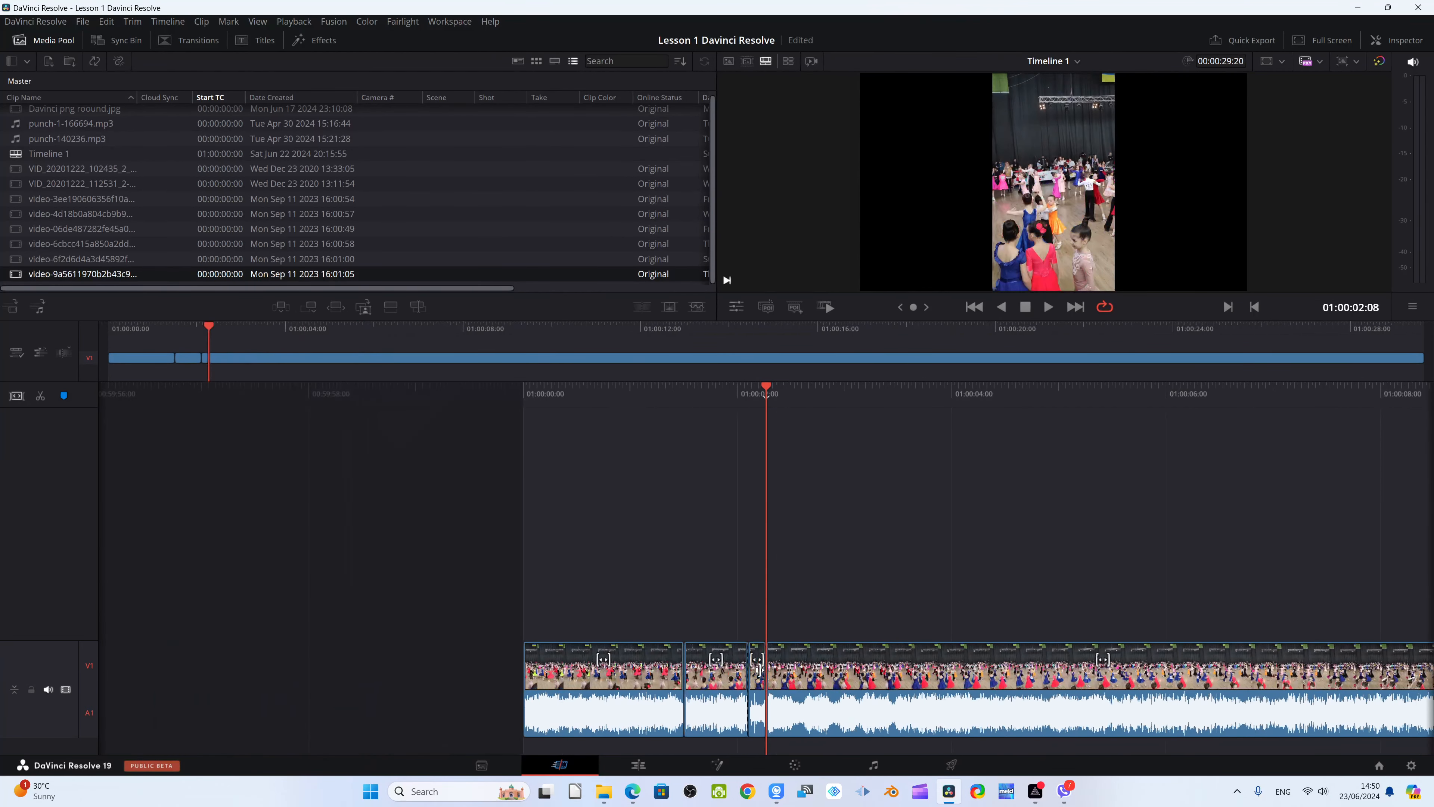
key("ctrl+z")
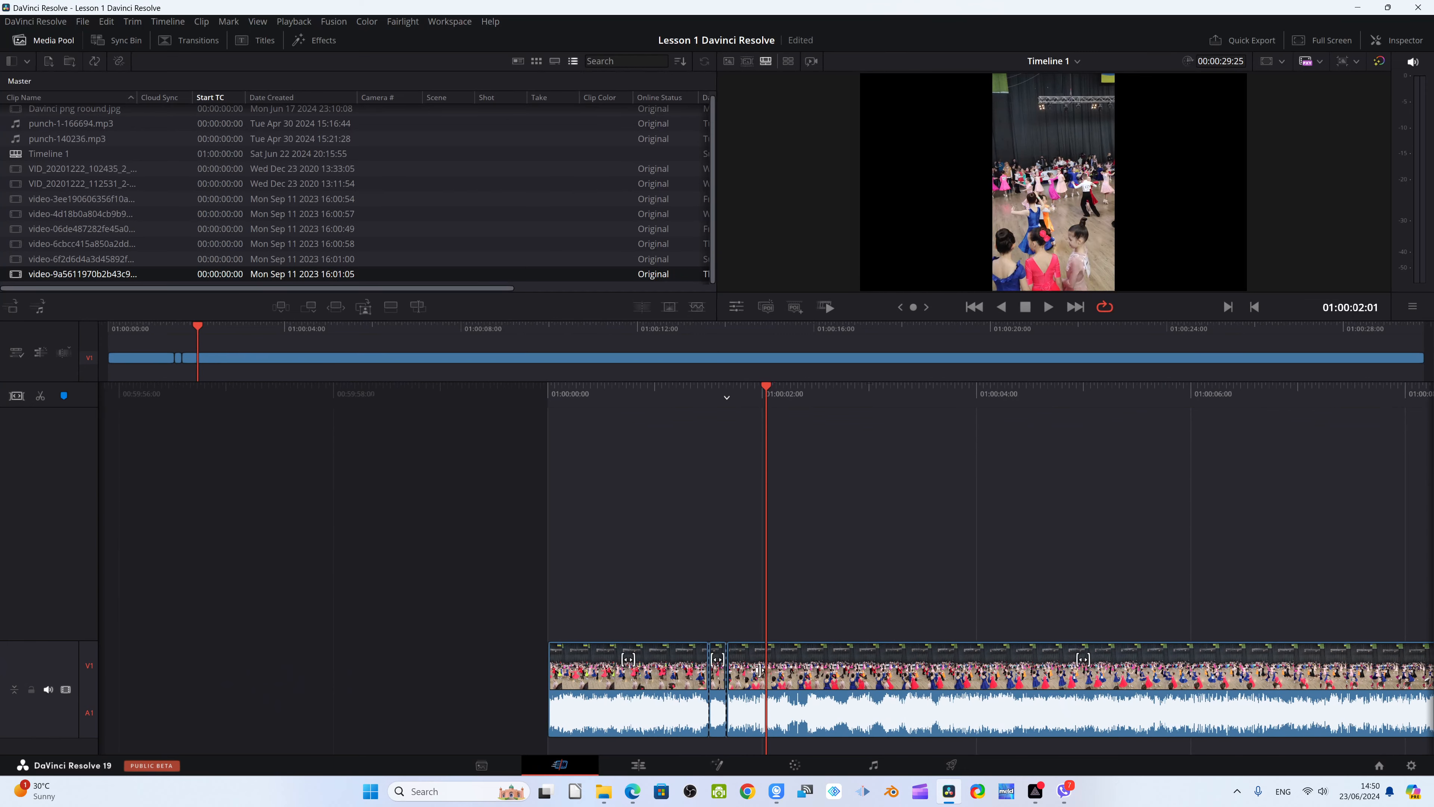
key("ctrl+z")
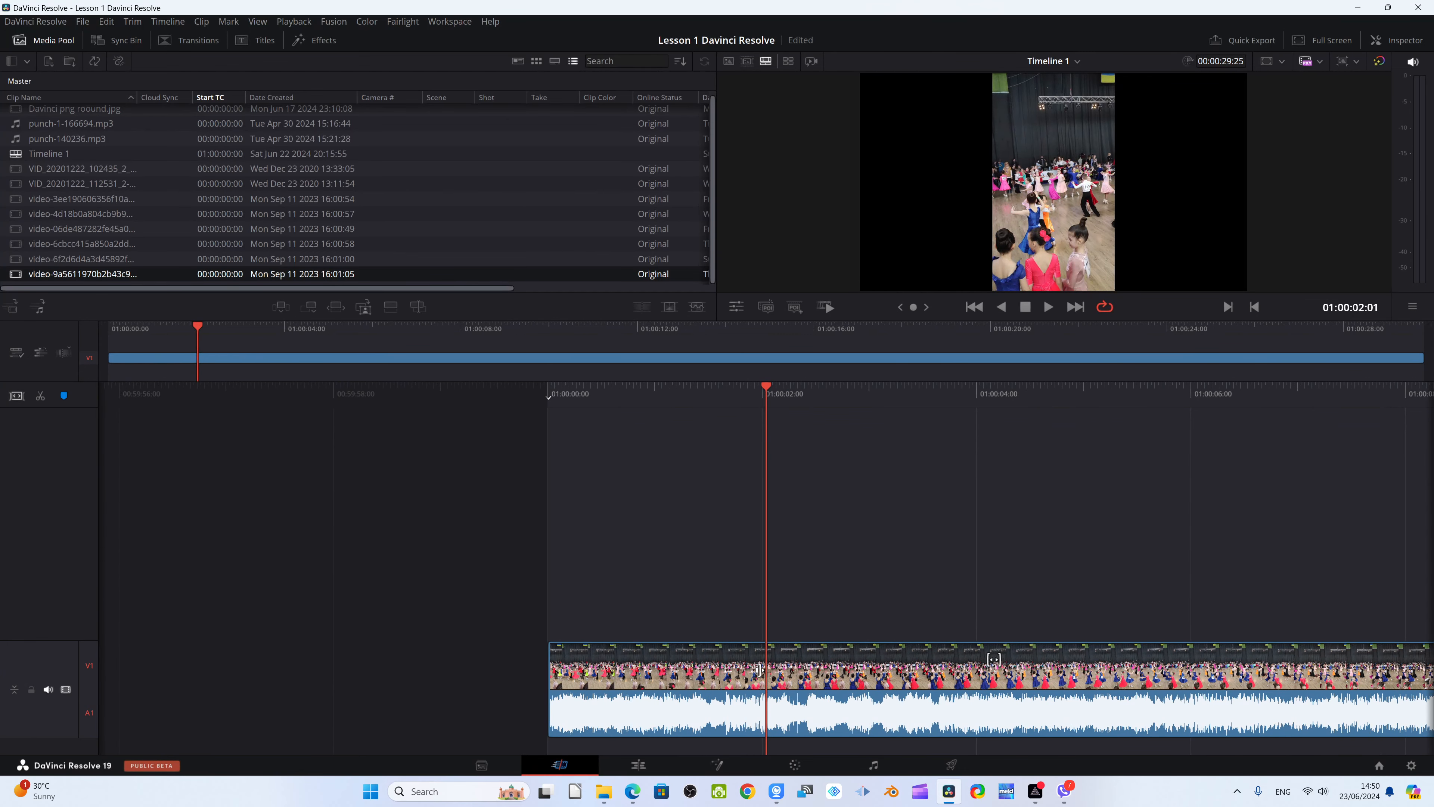
Switch to the Edit page and split the clip at 01:00:01:28 and again at 01:00:01:29
left_click(639, 765)
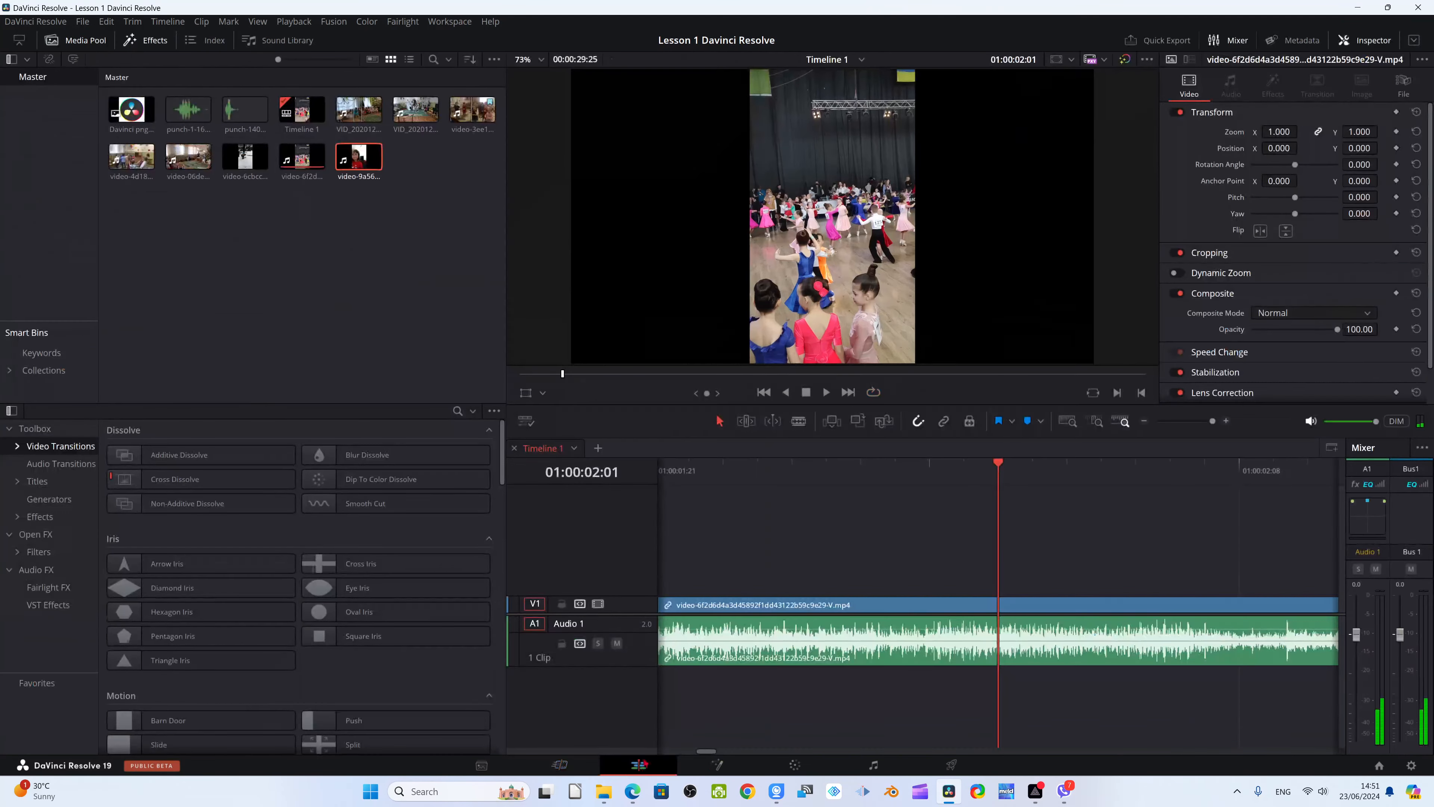
left_click_drag(1001, 477, 935, 497)
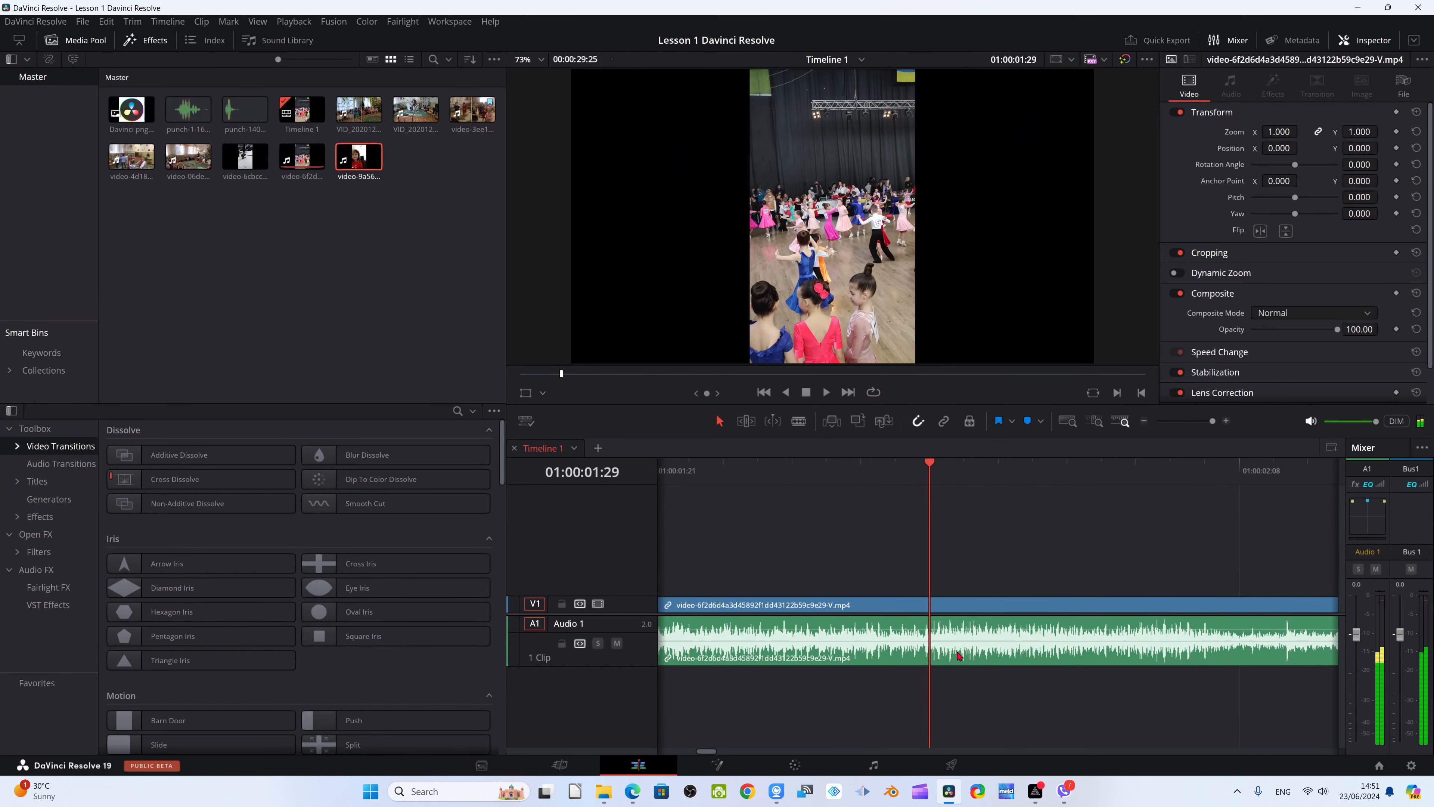
scroll(961, 654, "up", 2)
scroll(960, 653, "up", 2)
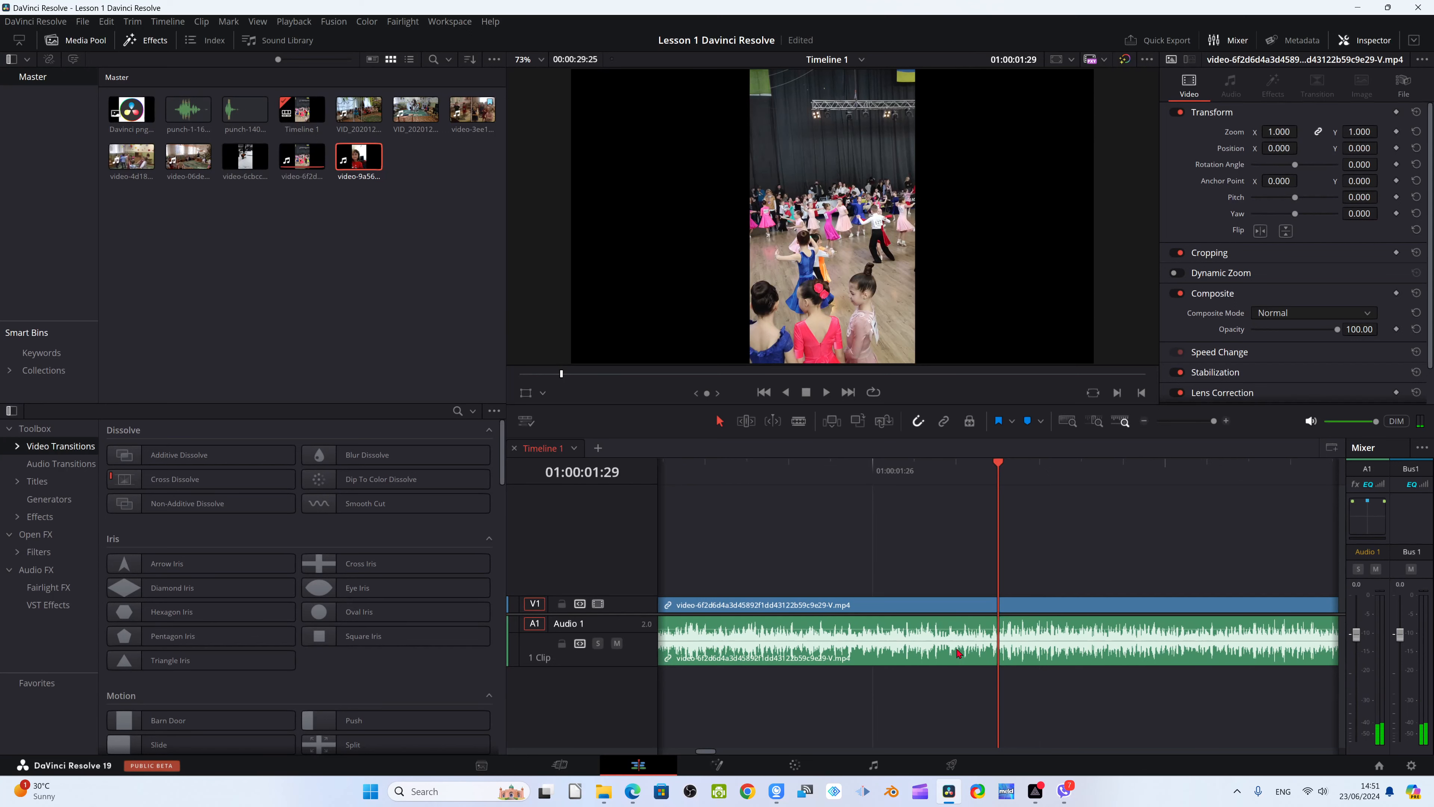
mouse_move(997, 487)
left_mouse_down()
mouse_move(835, 489)
mouse_move(987, 479)
left_mouse_up()
key("Left")
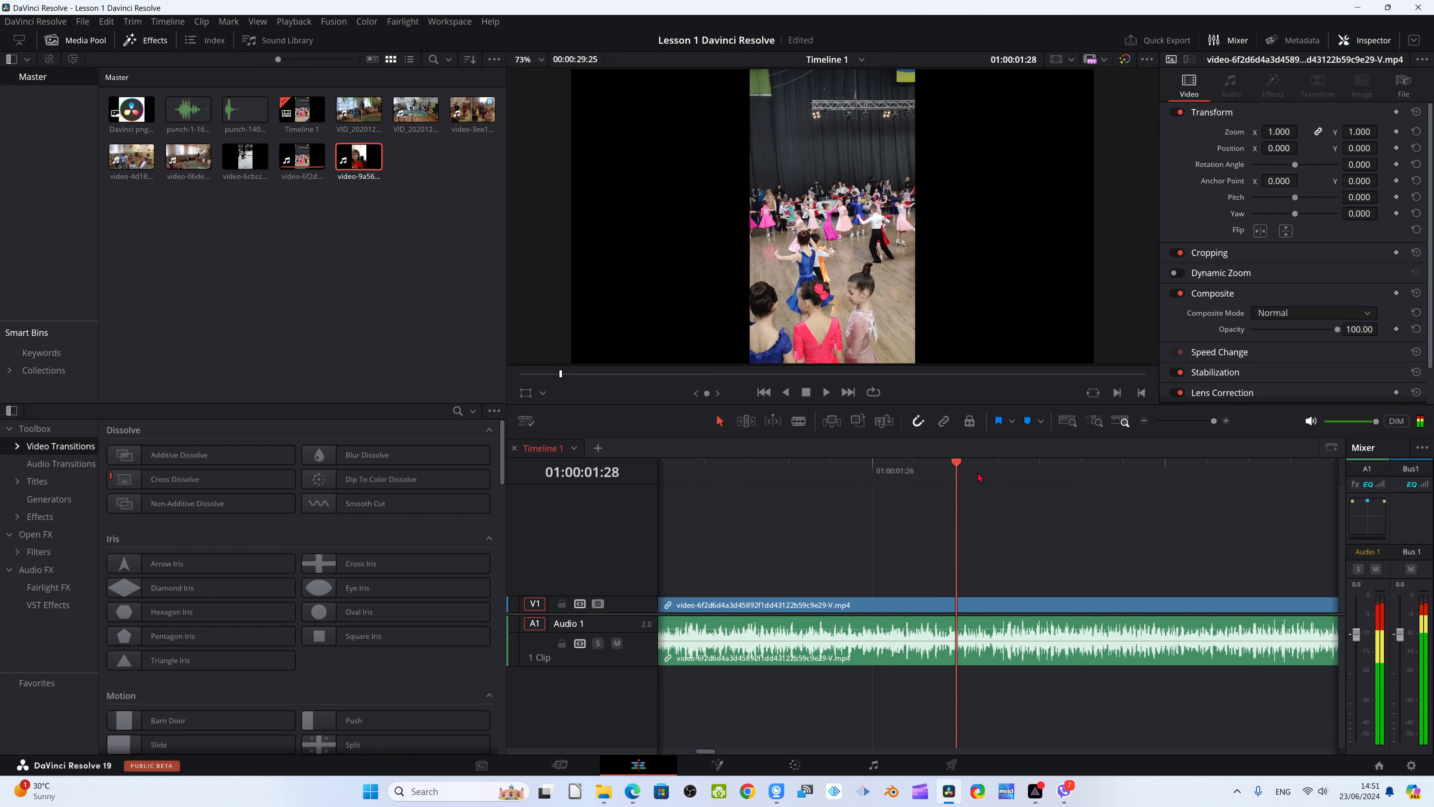
key("ctrl+b")
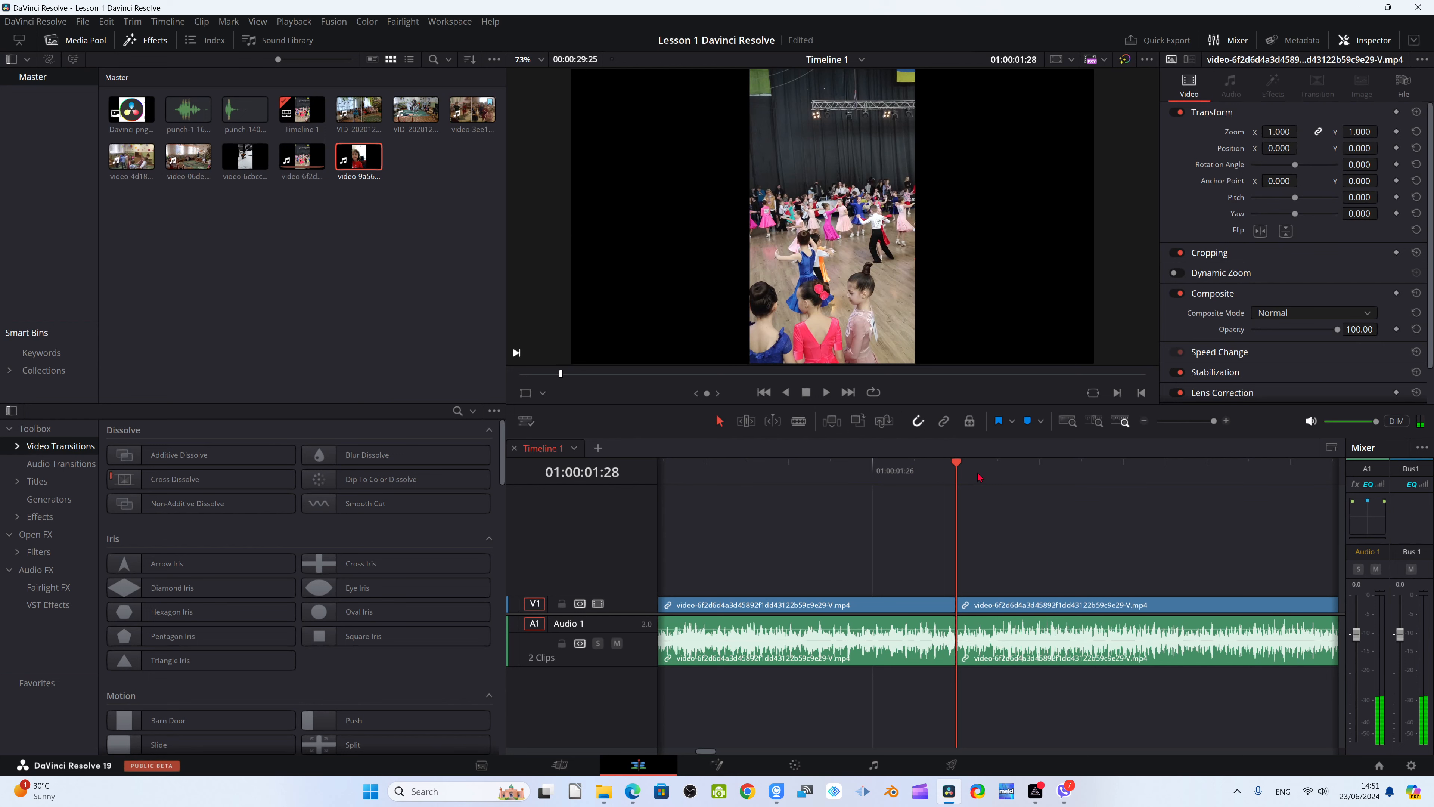
left_click(1007, 466)
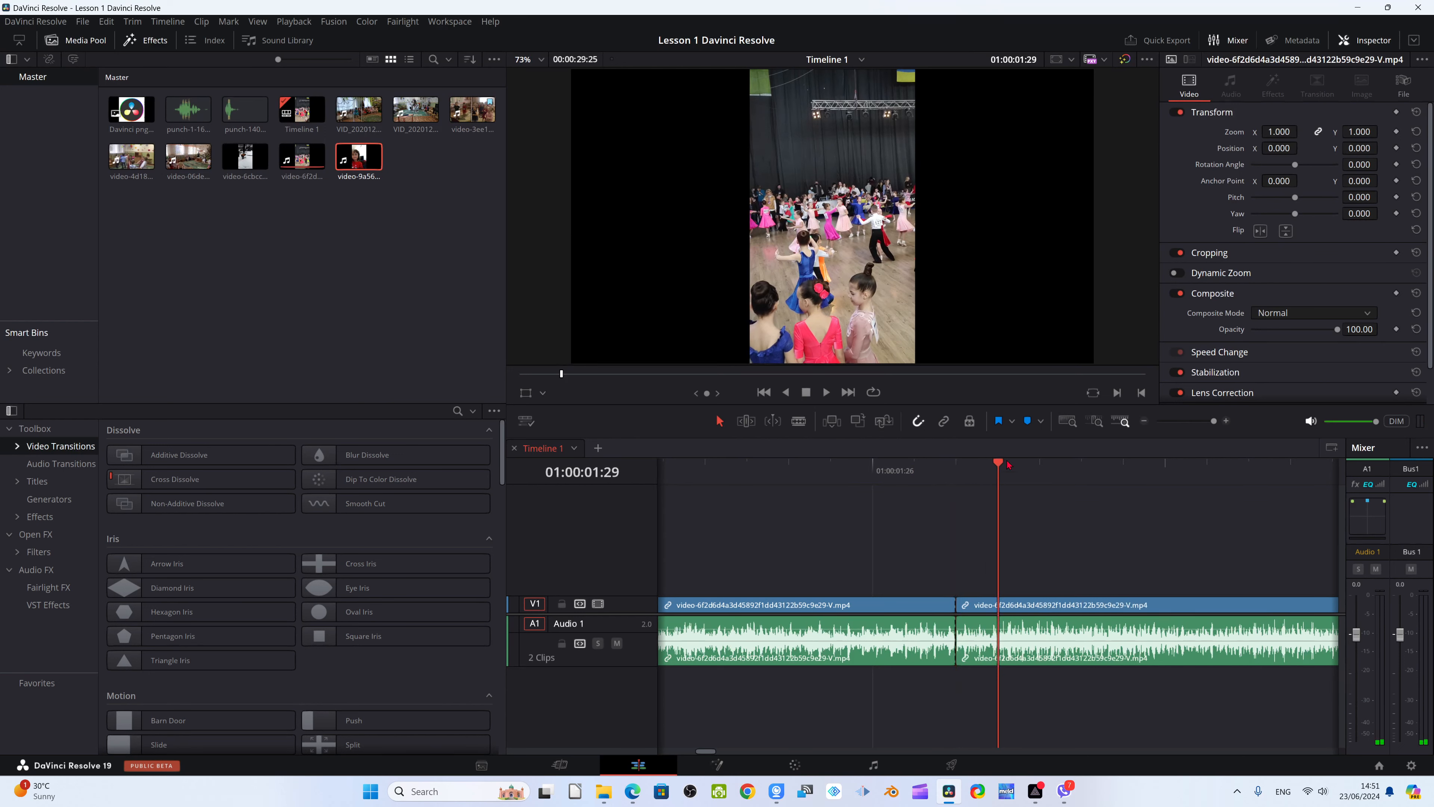
key("ctrl+b")
left_click(971, 643)
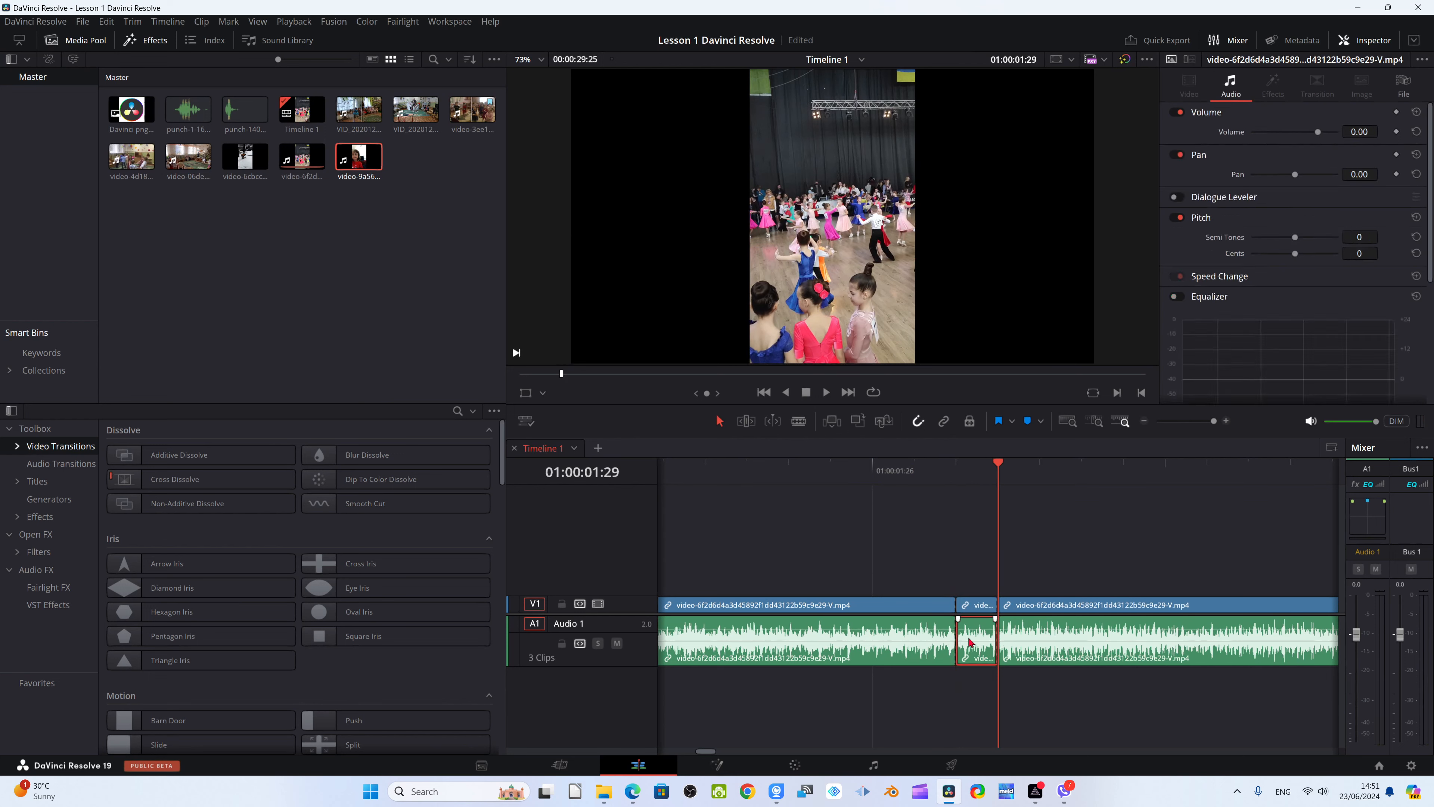
key("Delete")
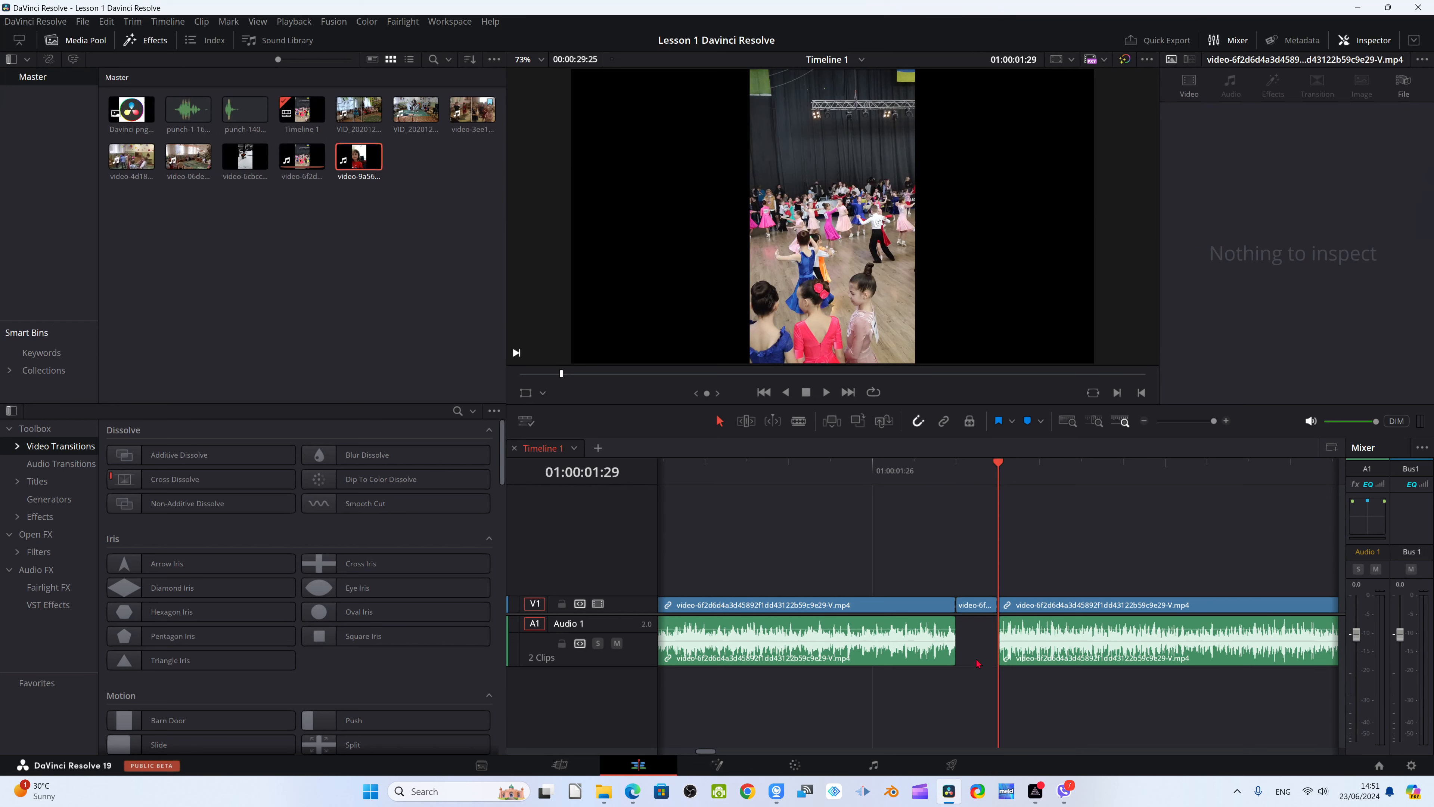
key("ctrl+z")
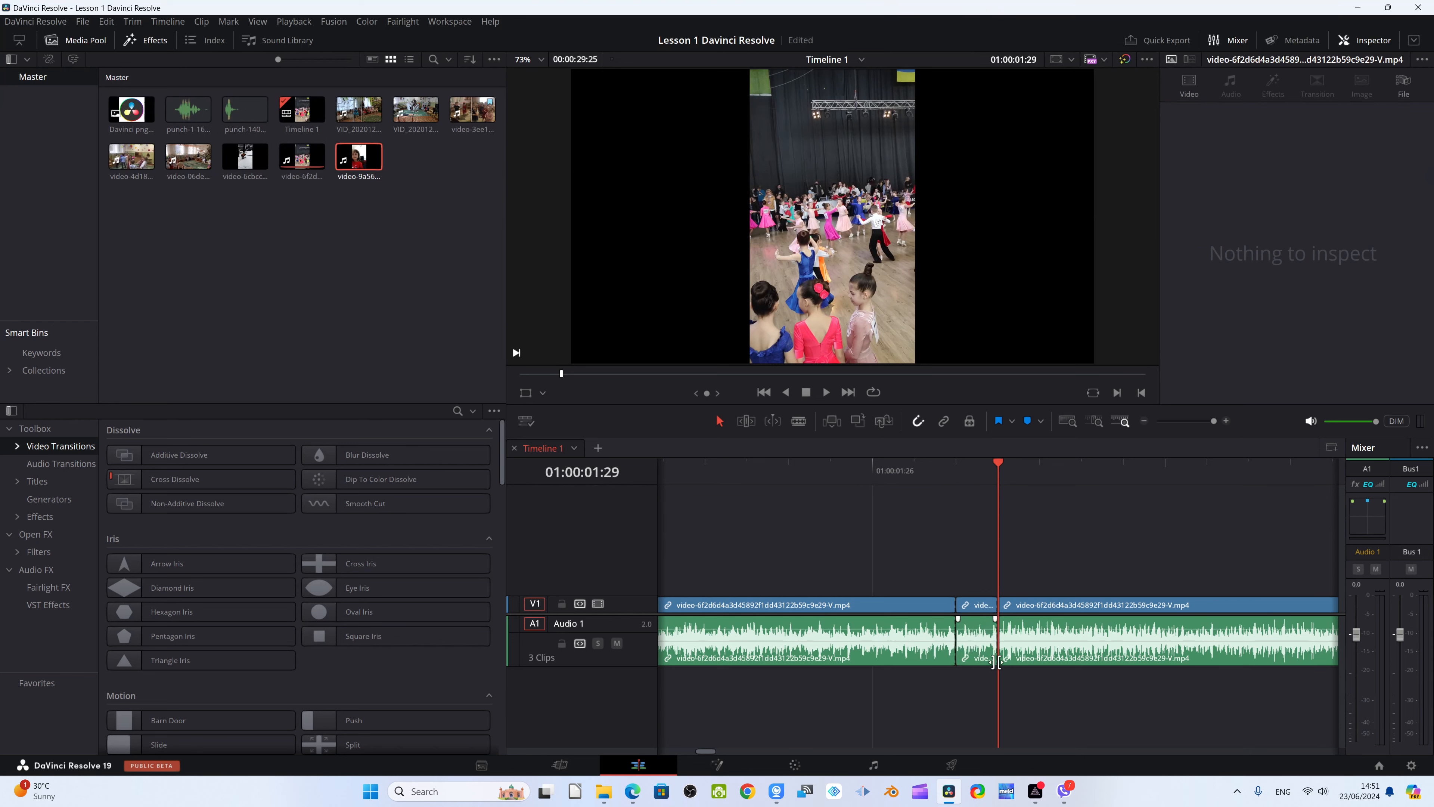
Ripple delete the audio of the short segment between the two cuts, followed by its leftover video piece
left_click(983, 649)
key("Delete")
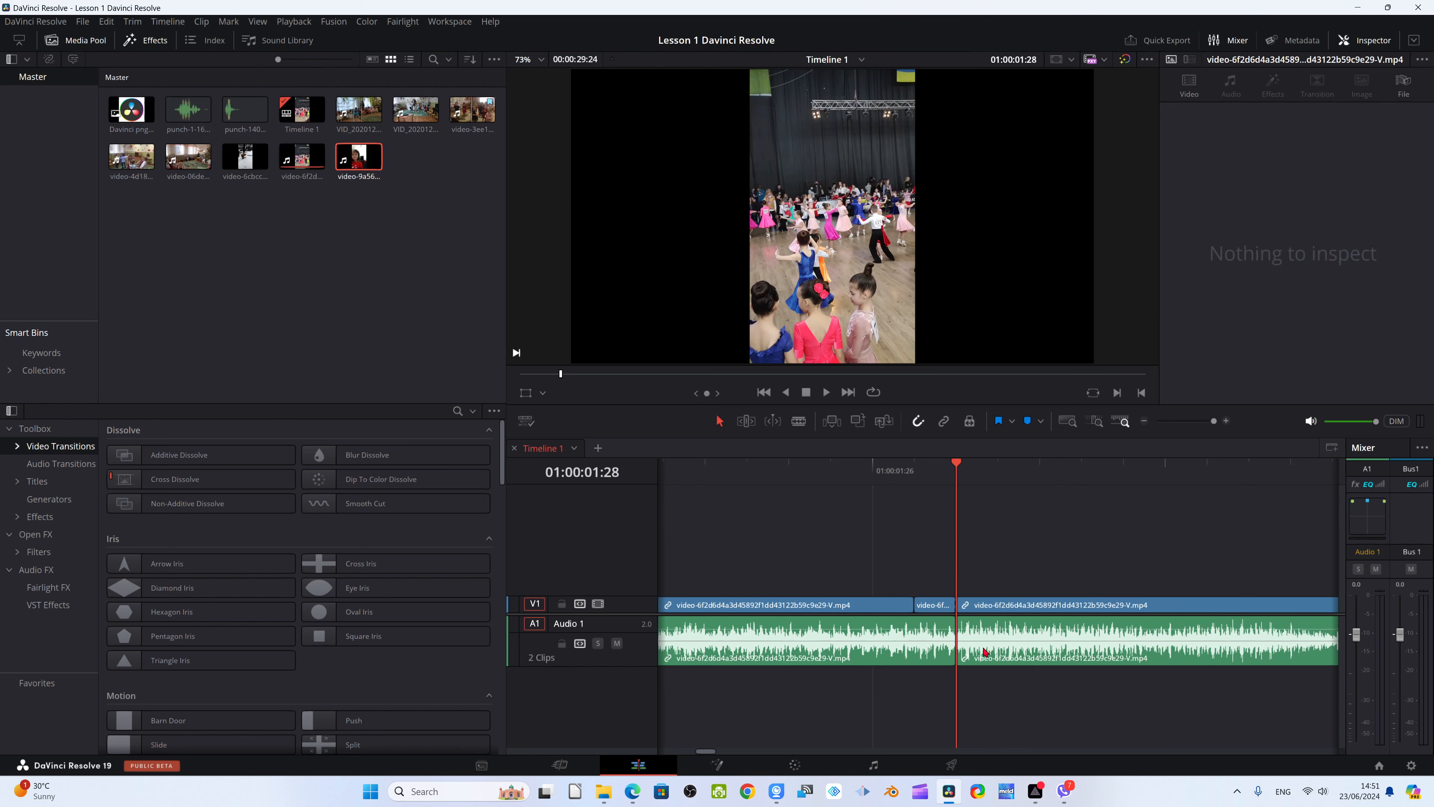
left_click(945, 607)
key("Delete")
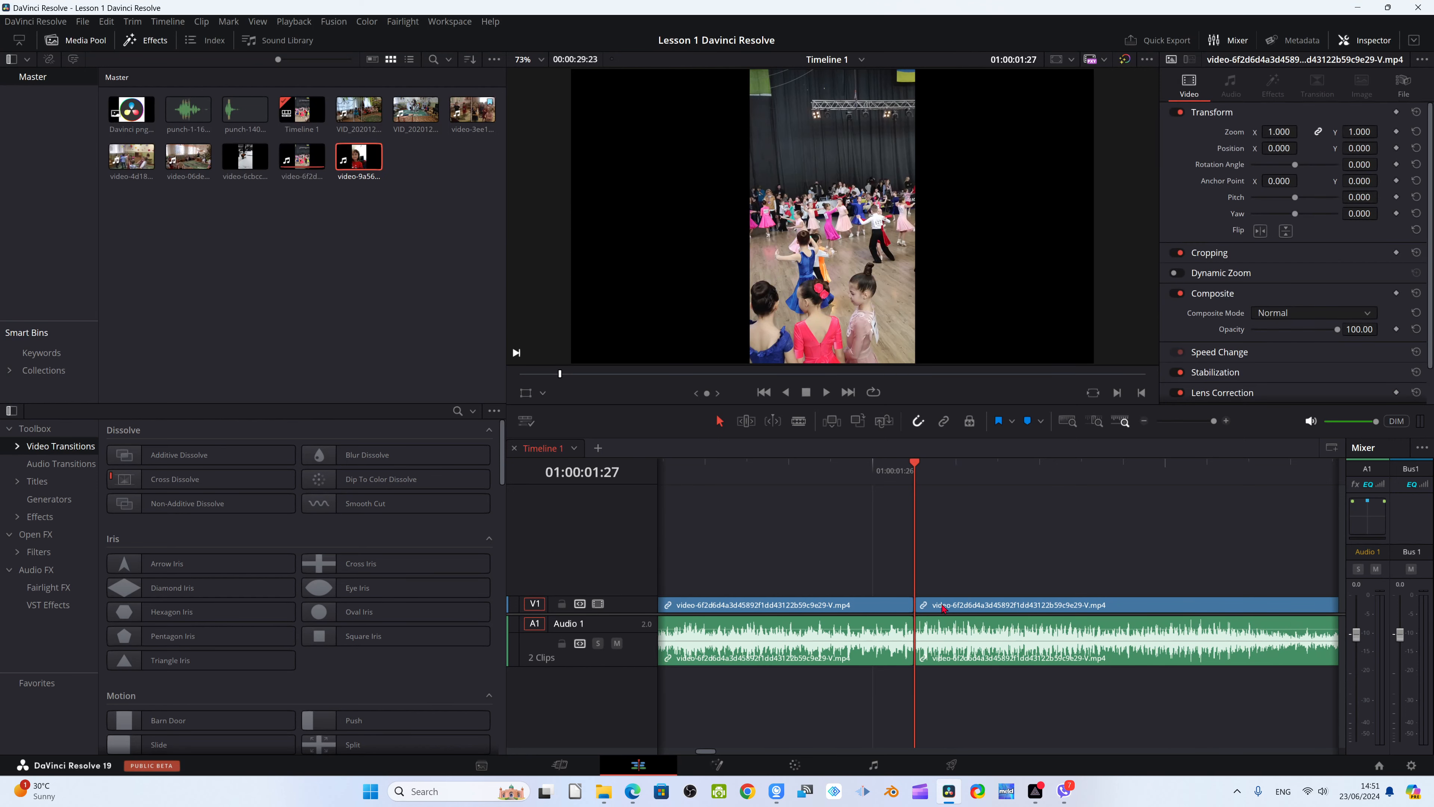
Return to the Cut page and play the timeline from the cut at 01:00:01:27 to review the edit
left_click(560, 765)
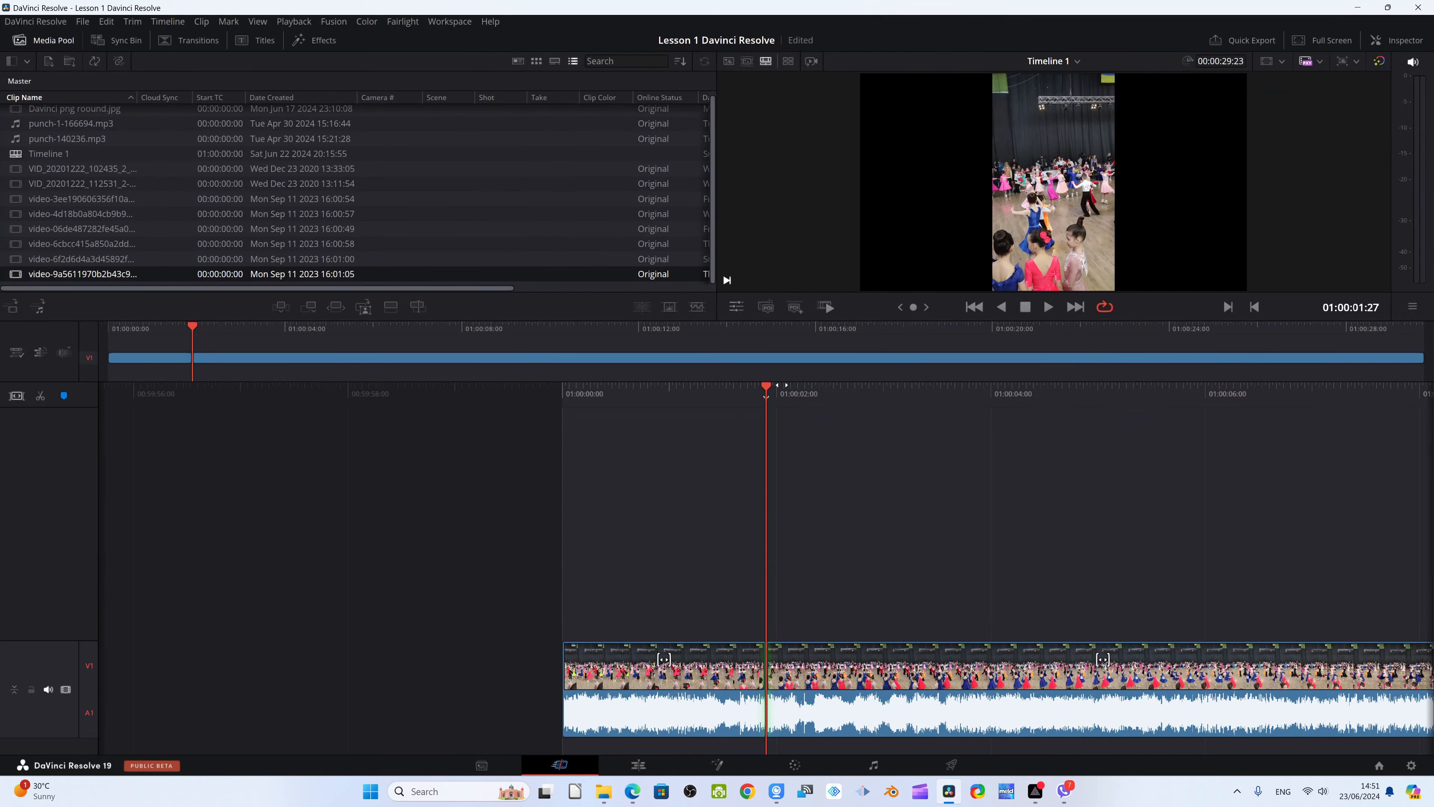
key("space")
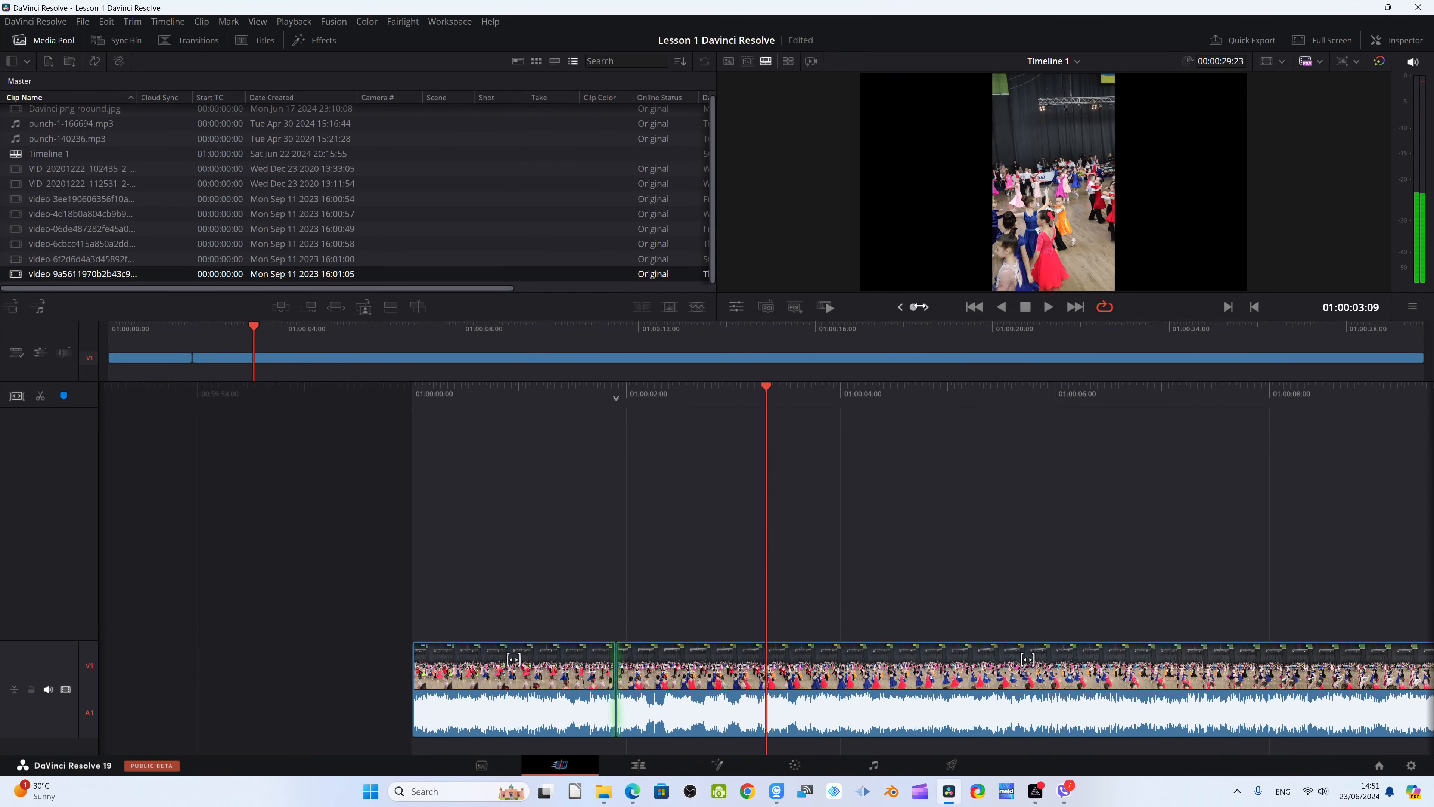
key("space")
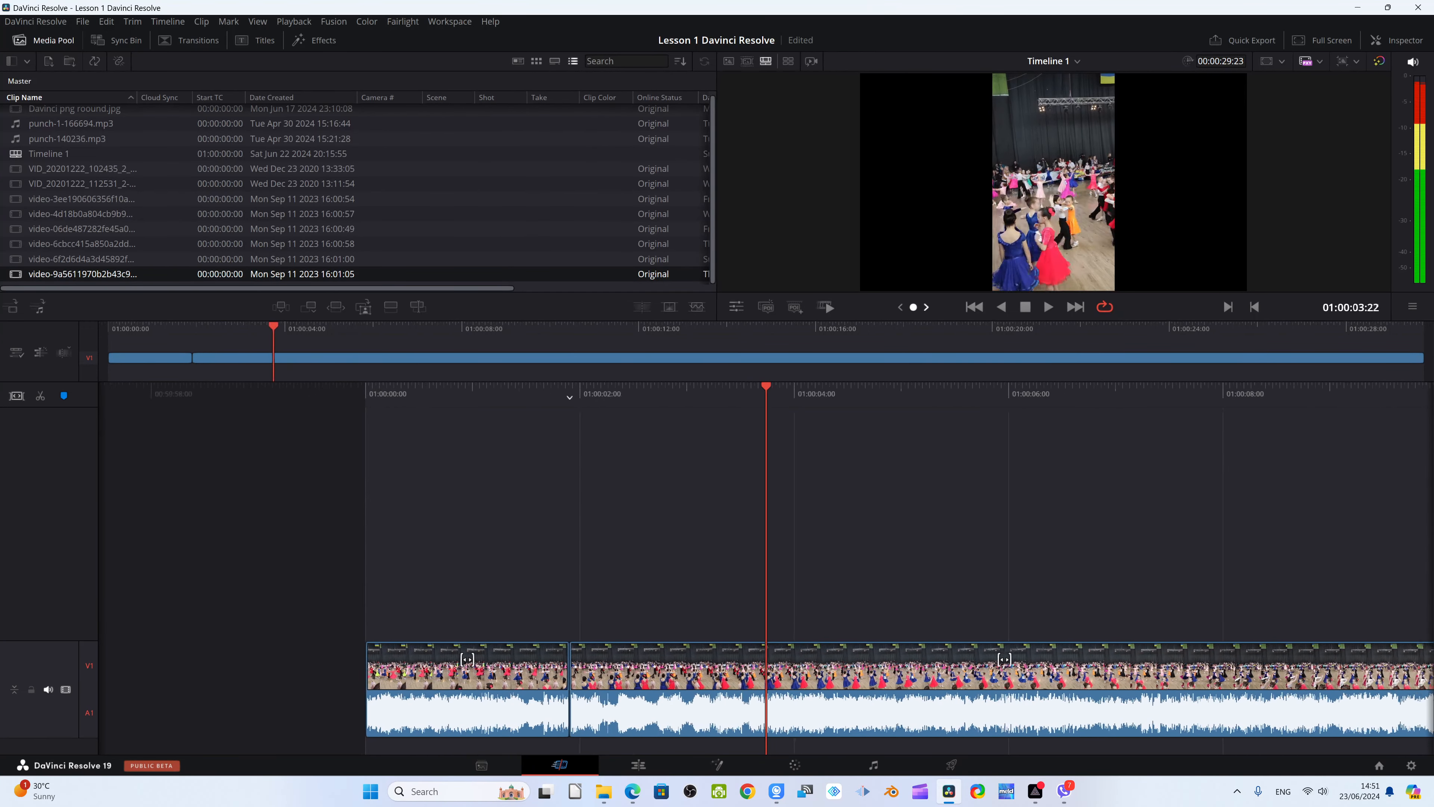
key("space")
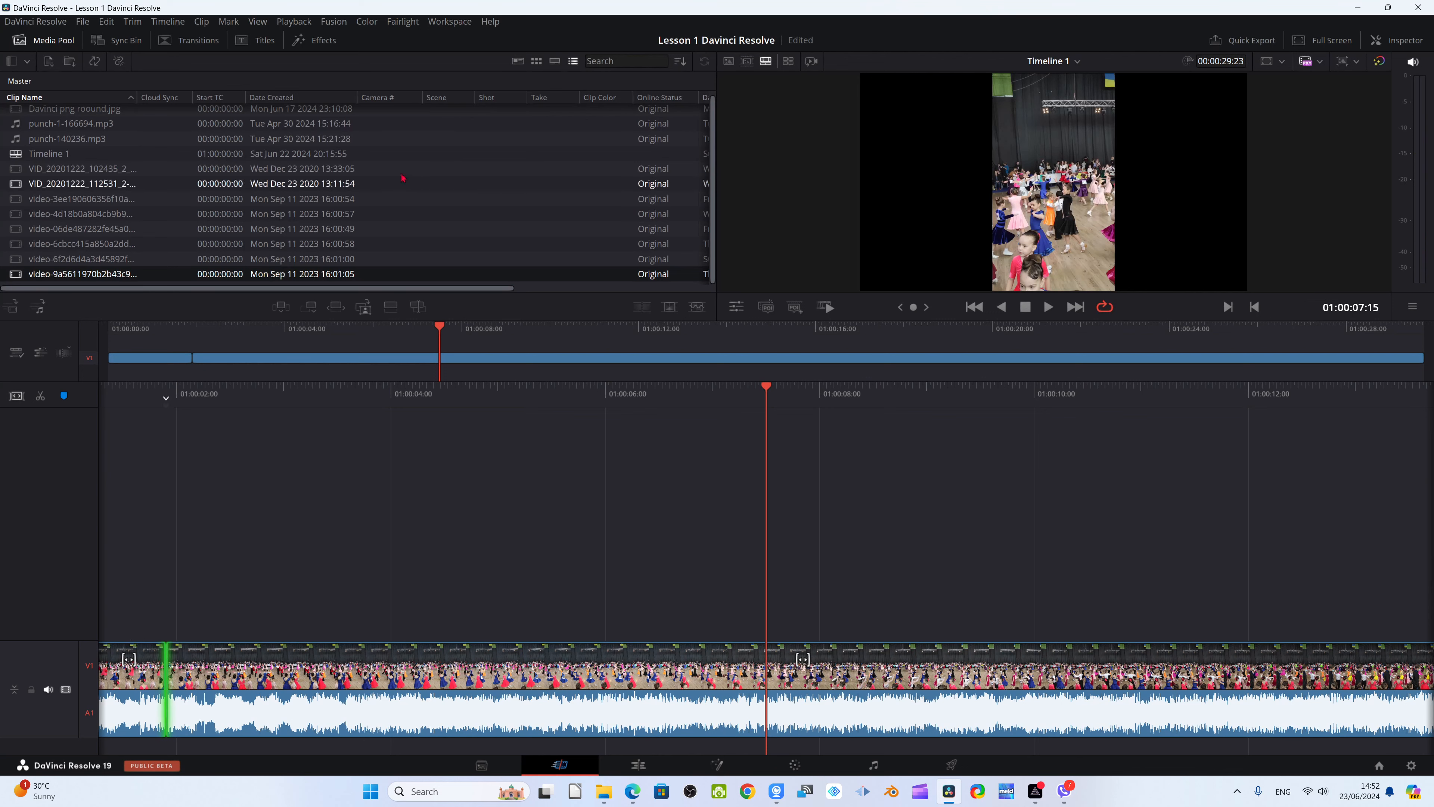
Look at the bin list and the media and media folder import options, closing them without importing anything
left_click(27, 61)
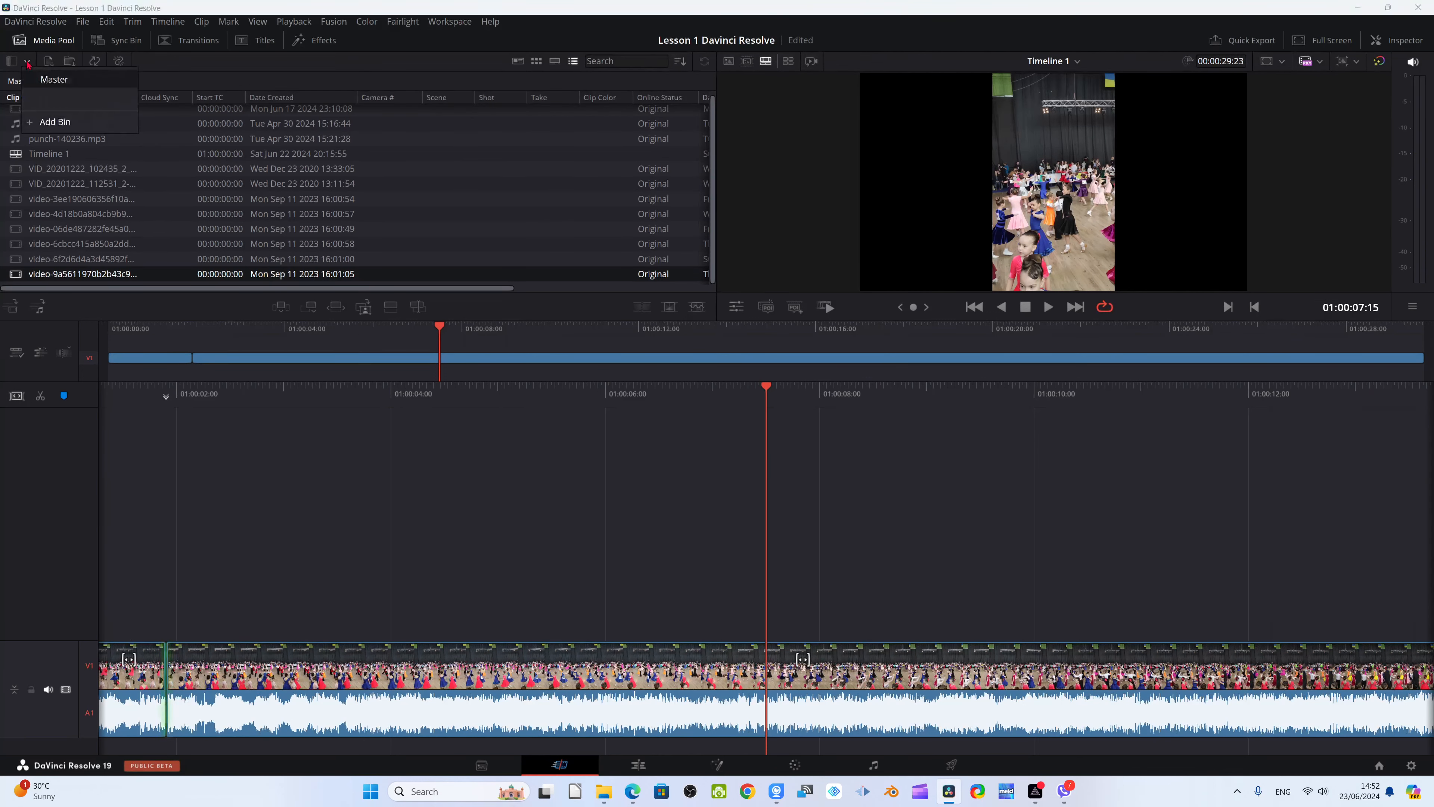
left_click(48, 61)
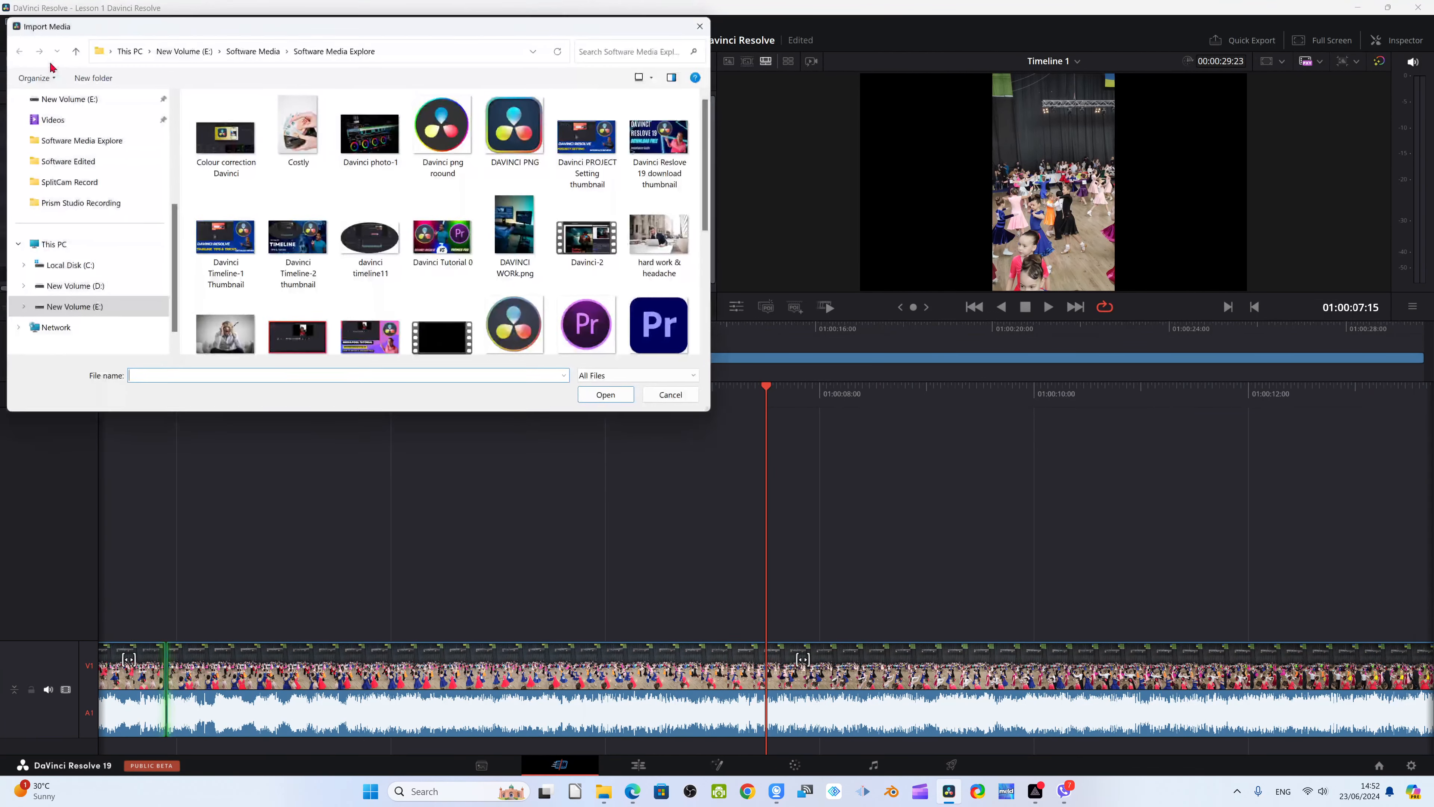
left_click(702, 26)
left_click(69, 61)
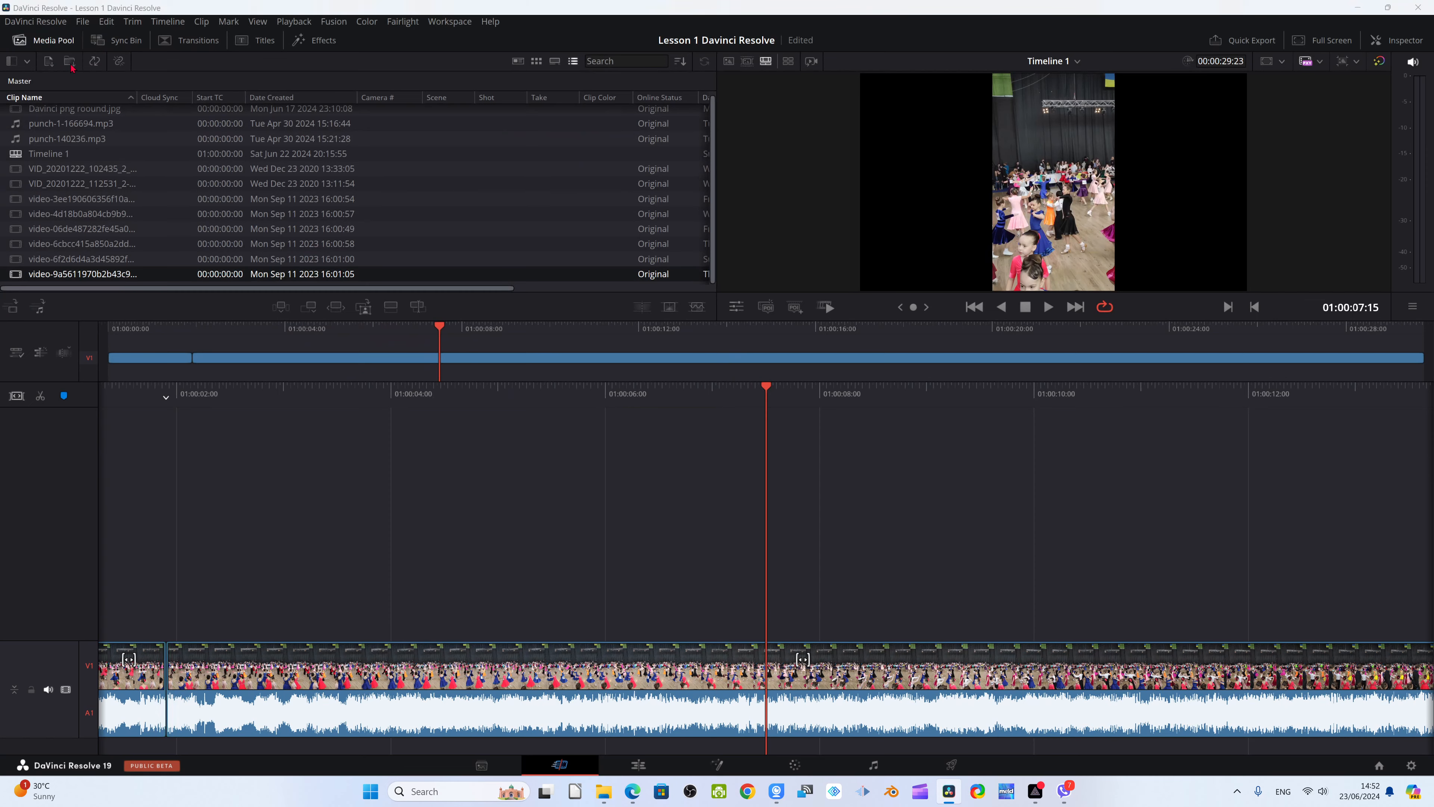
left_click(703, 25)
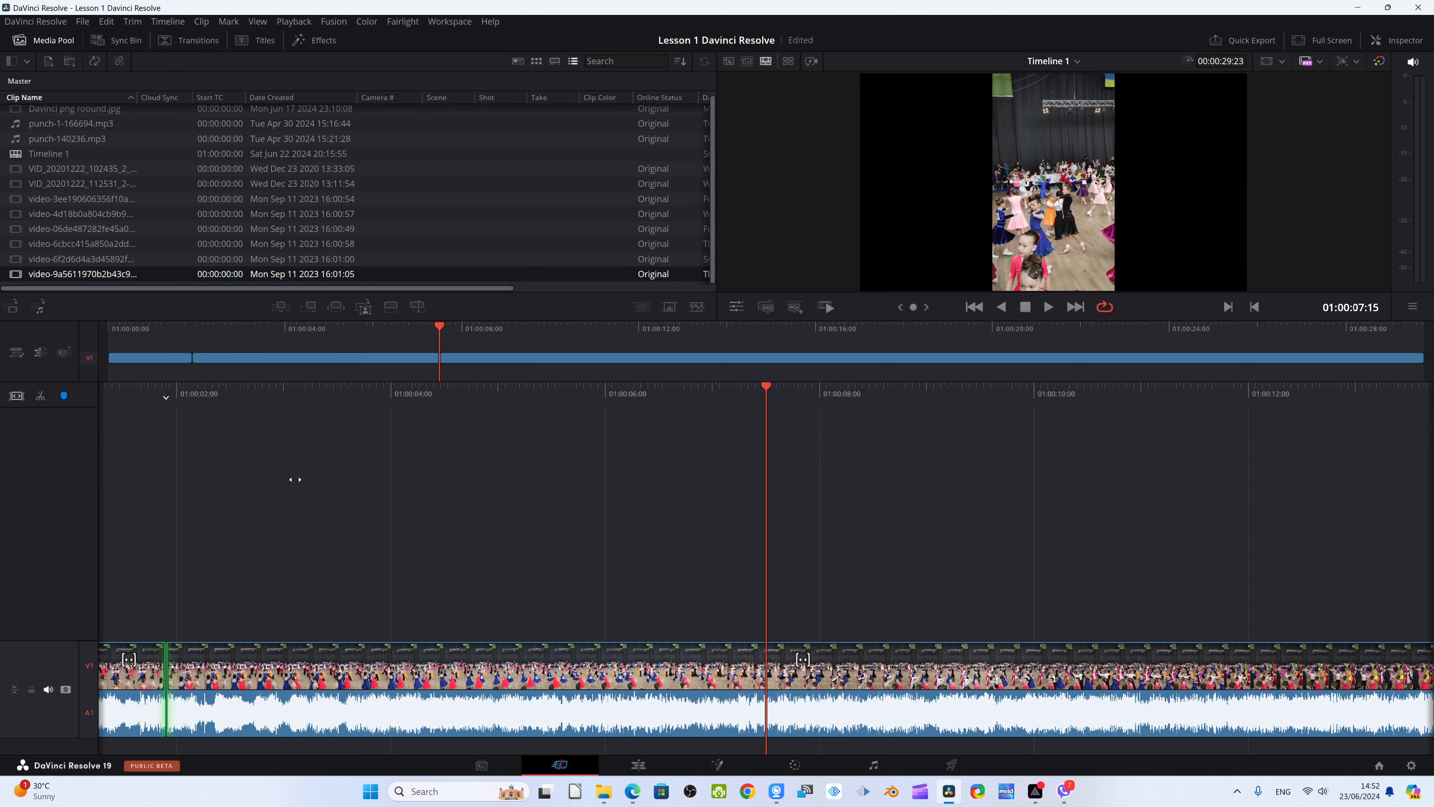
Ripple delete the short opening segment before the cut and move the playhead to 01:00:05:07
left_click_drag(344, 463, 95, 480)
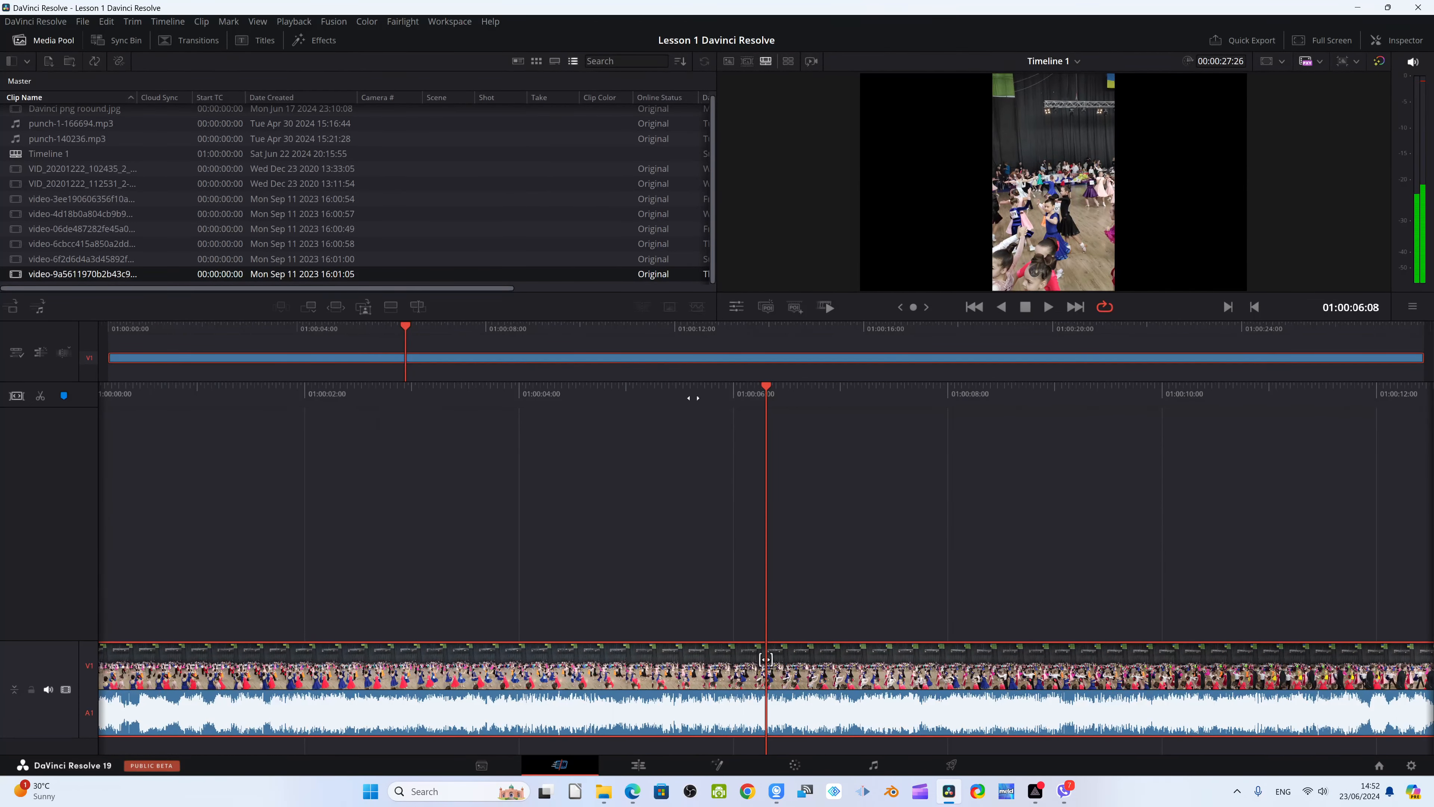
left_click_drag(405, 362, 354, 365)
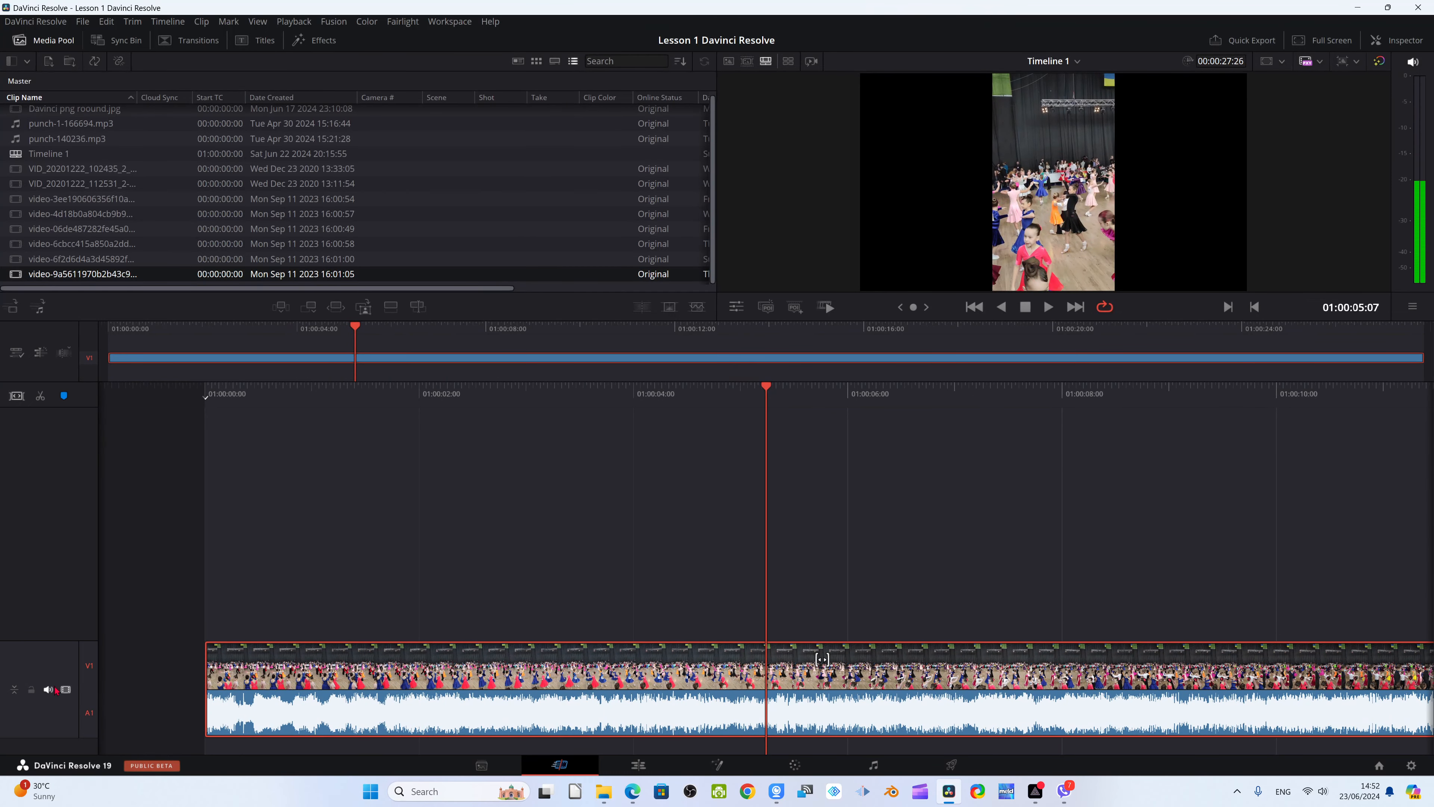
Collapse and enlarge the V1 track repeatedly to compare both track heights, leaving it enlarged
left_click(16, 692)
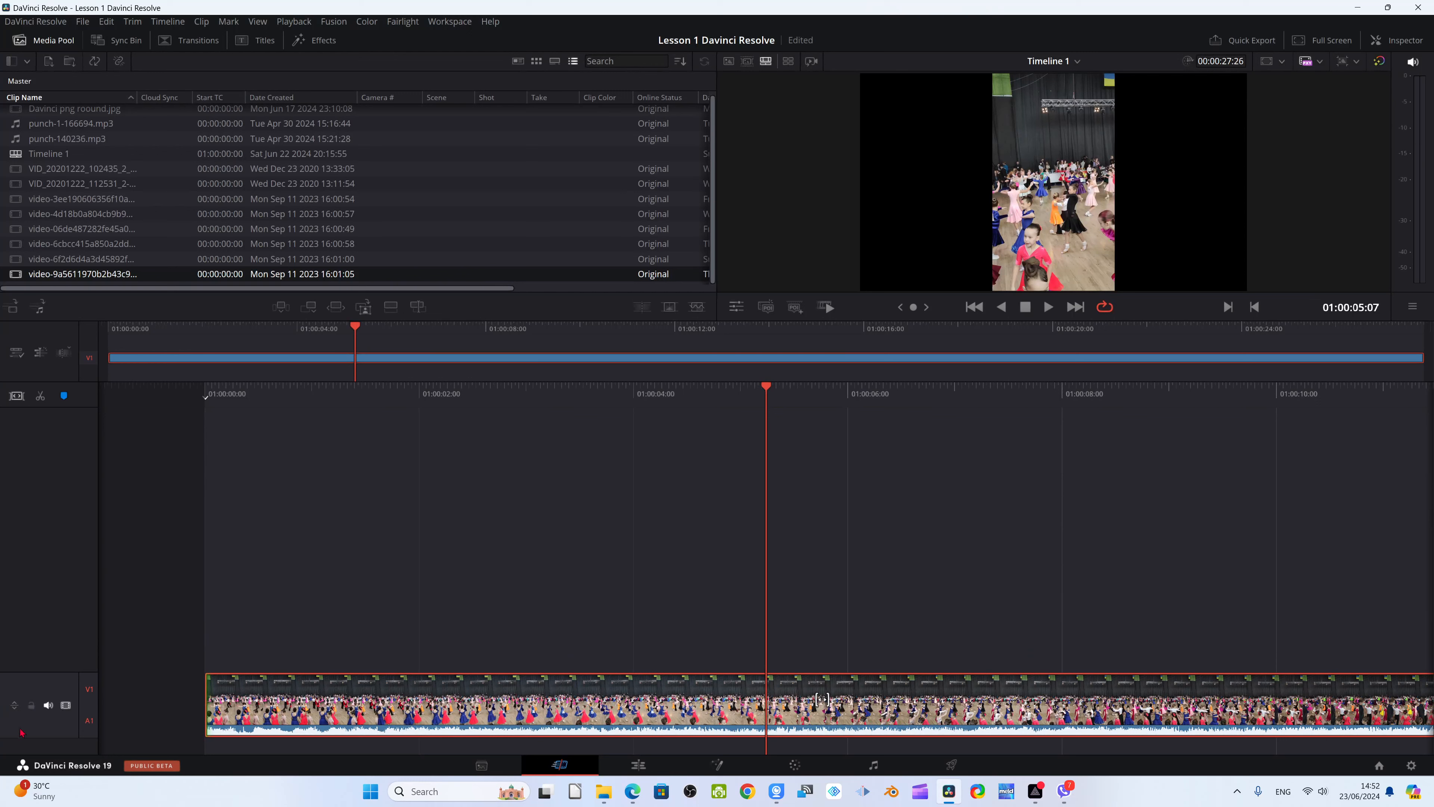
left_click(15, 706)
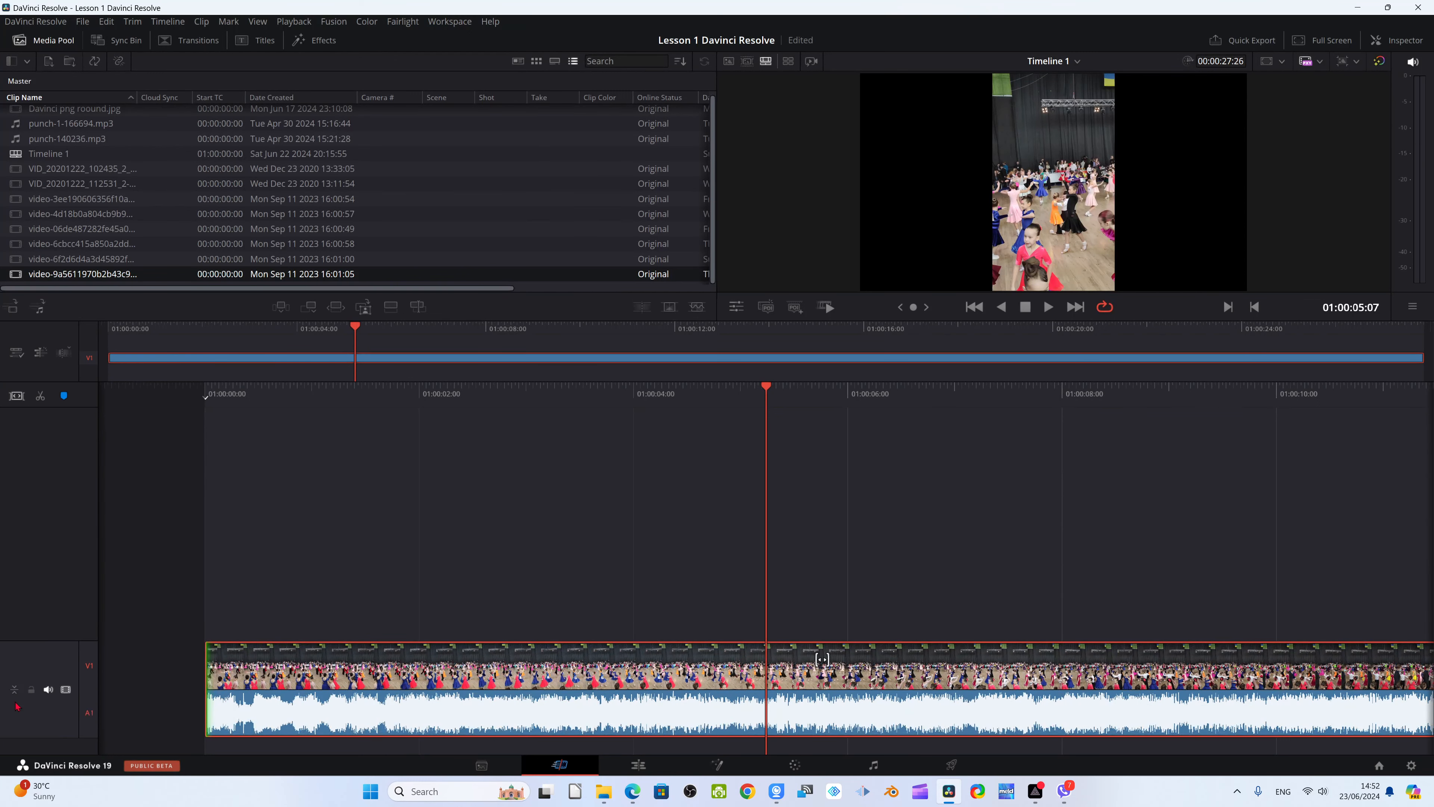
left_click(15, 688)
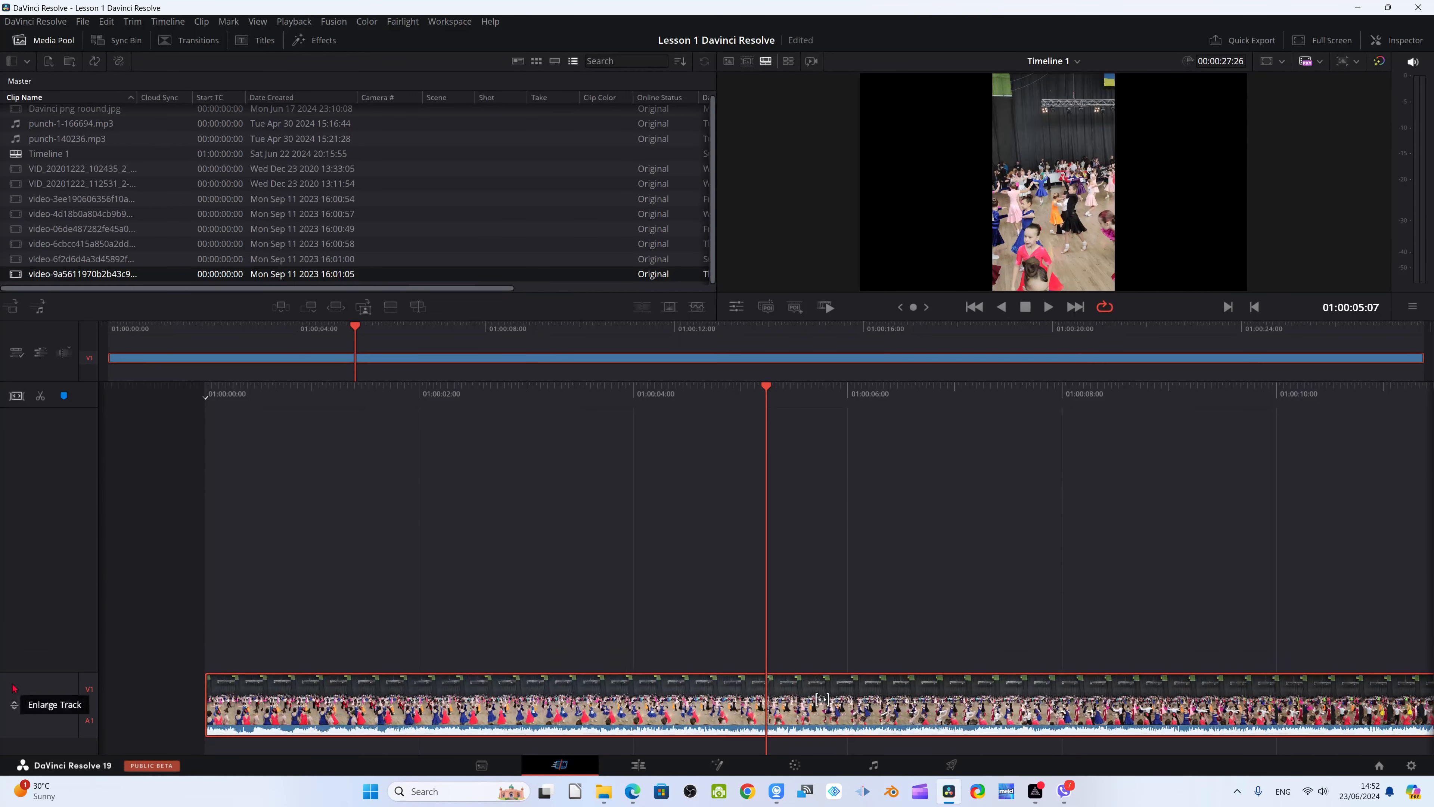
left_click(15, 704)
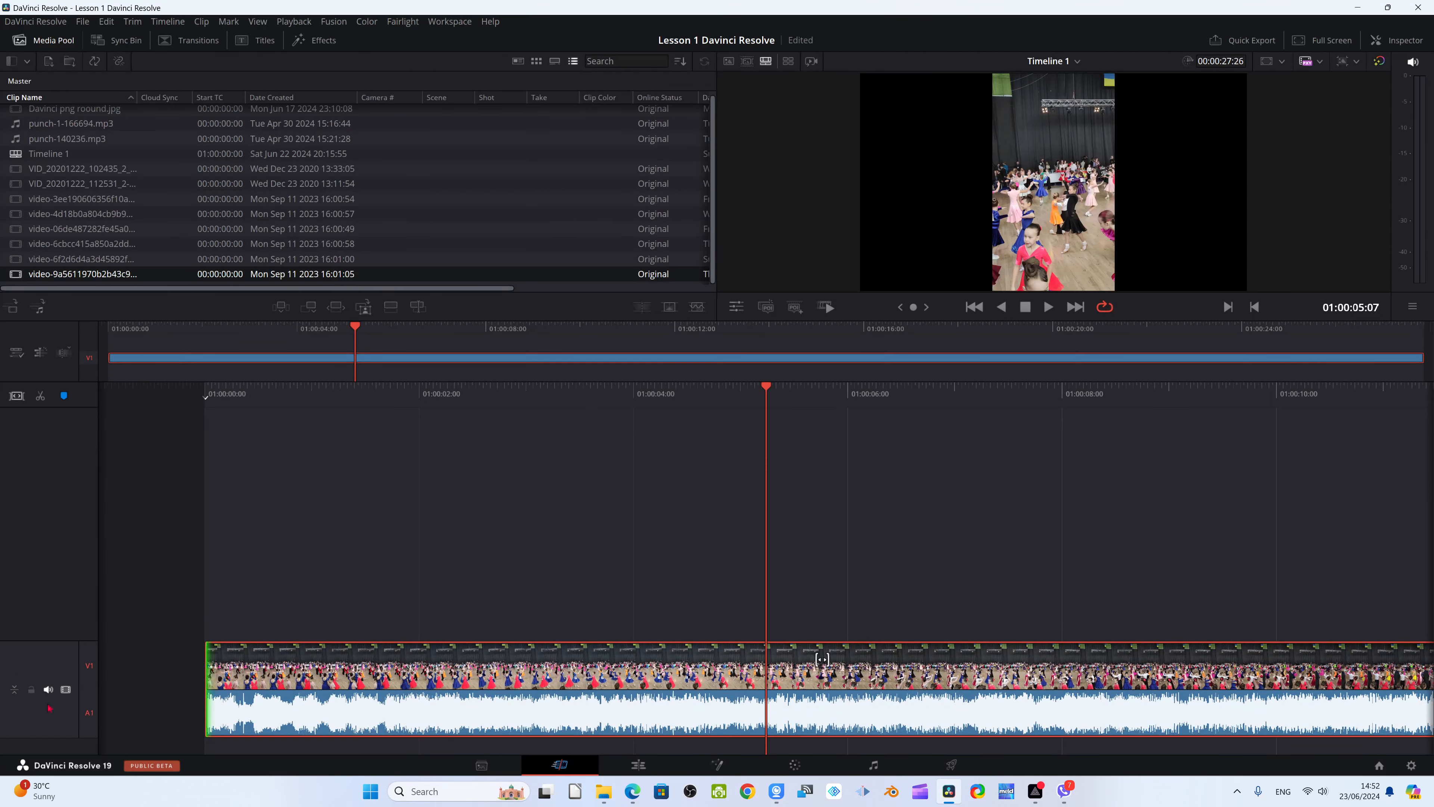
left_click(14, 689)
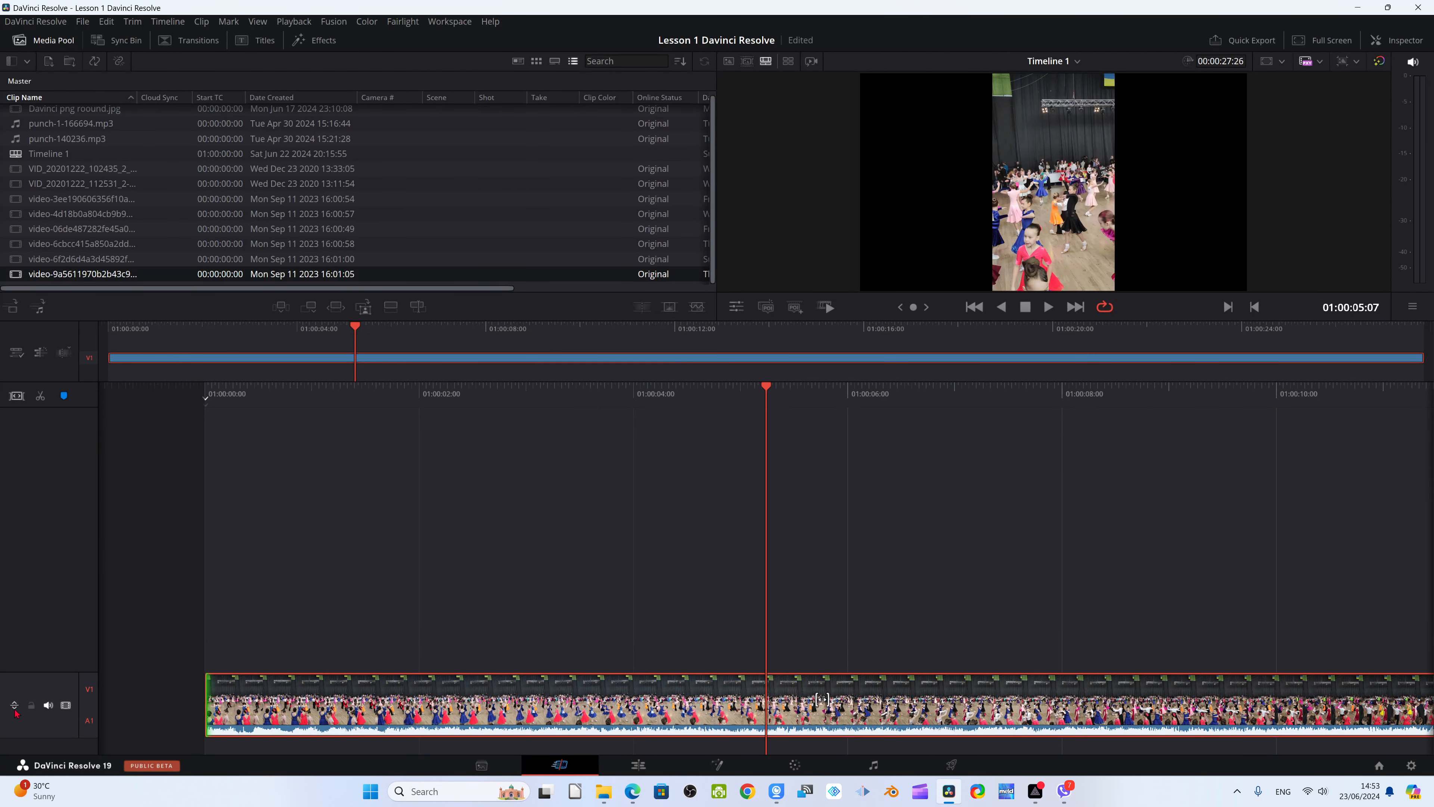
left_click(15, 705)
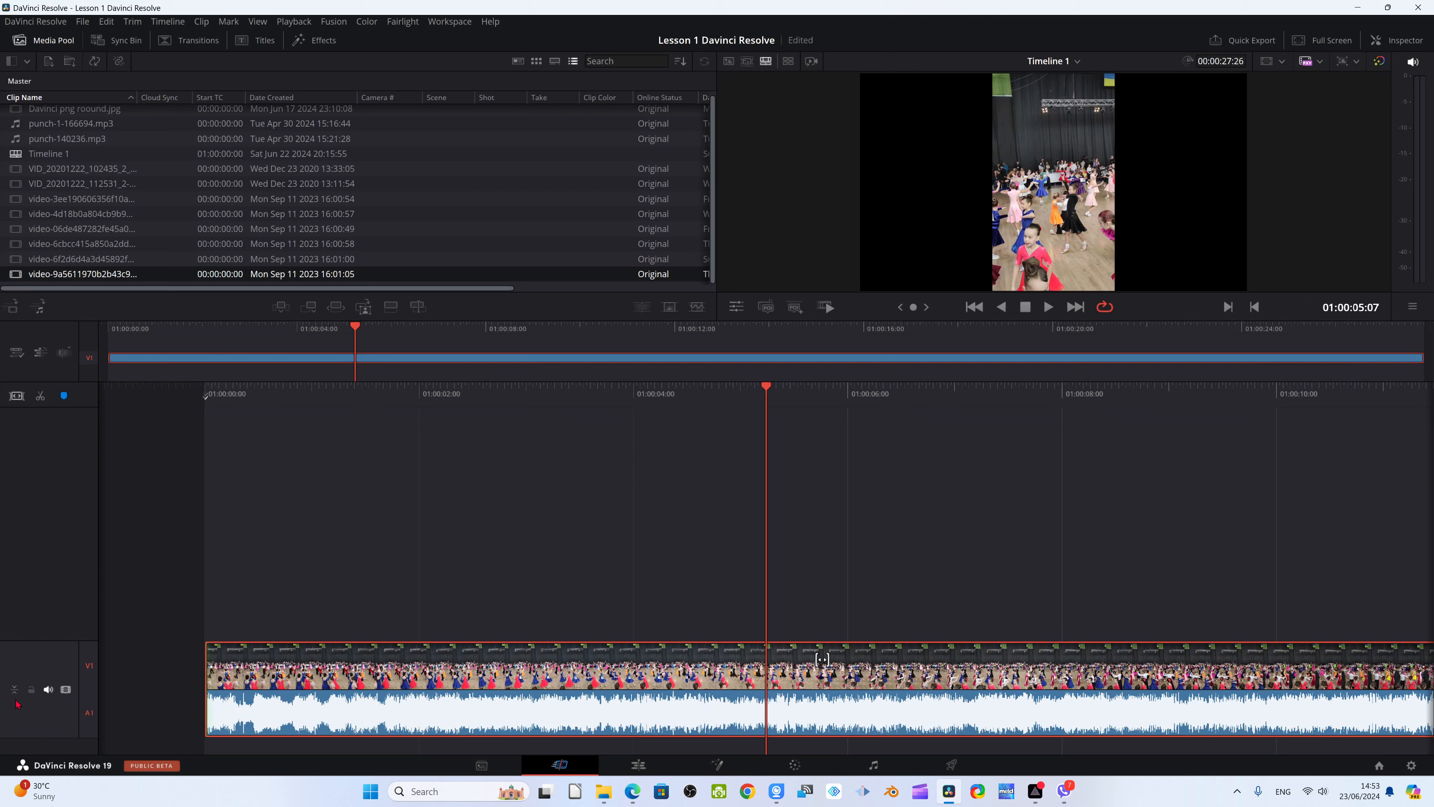
left_click(14, 689)
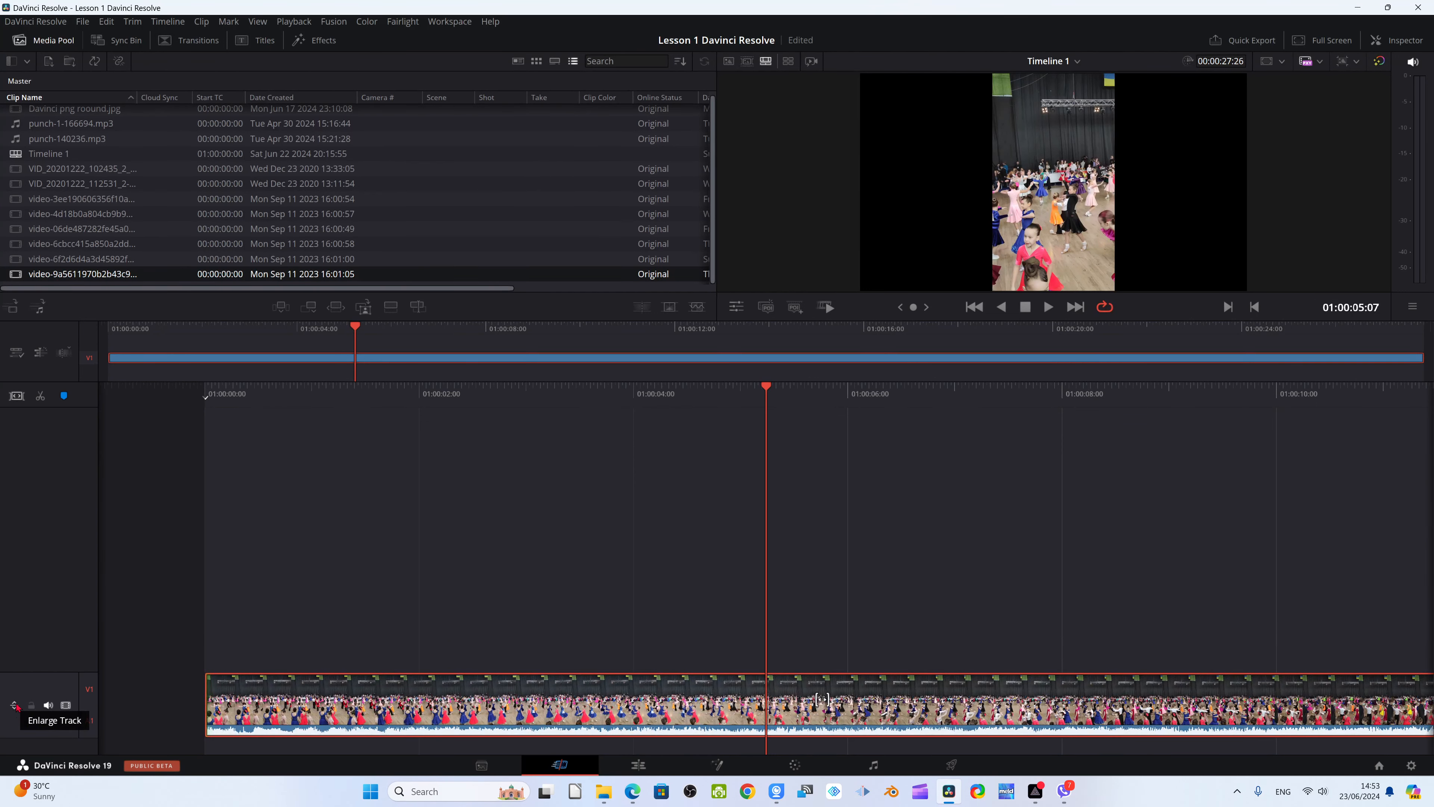
left_click(14, 706)
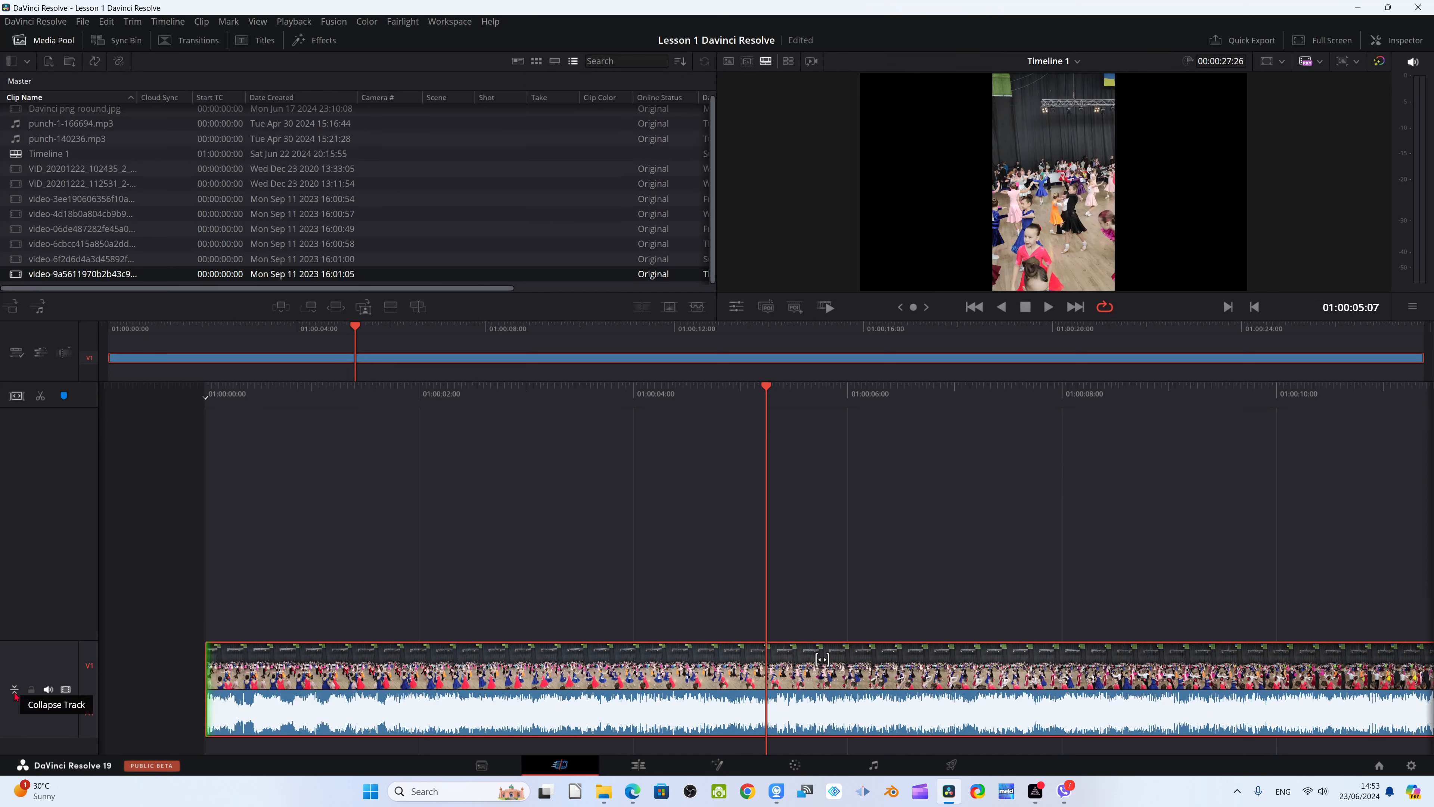
left_click(15, 690)
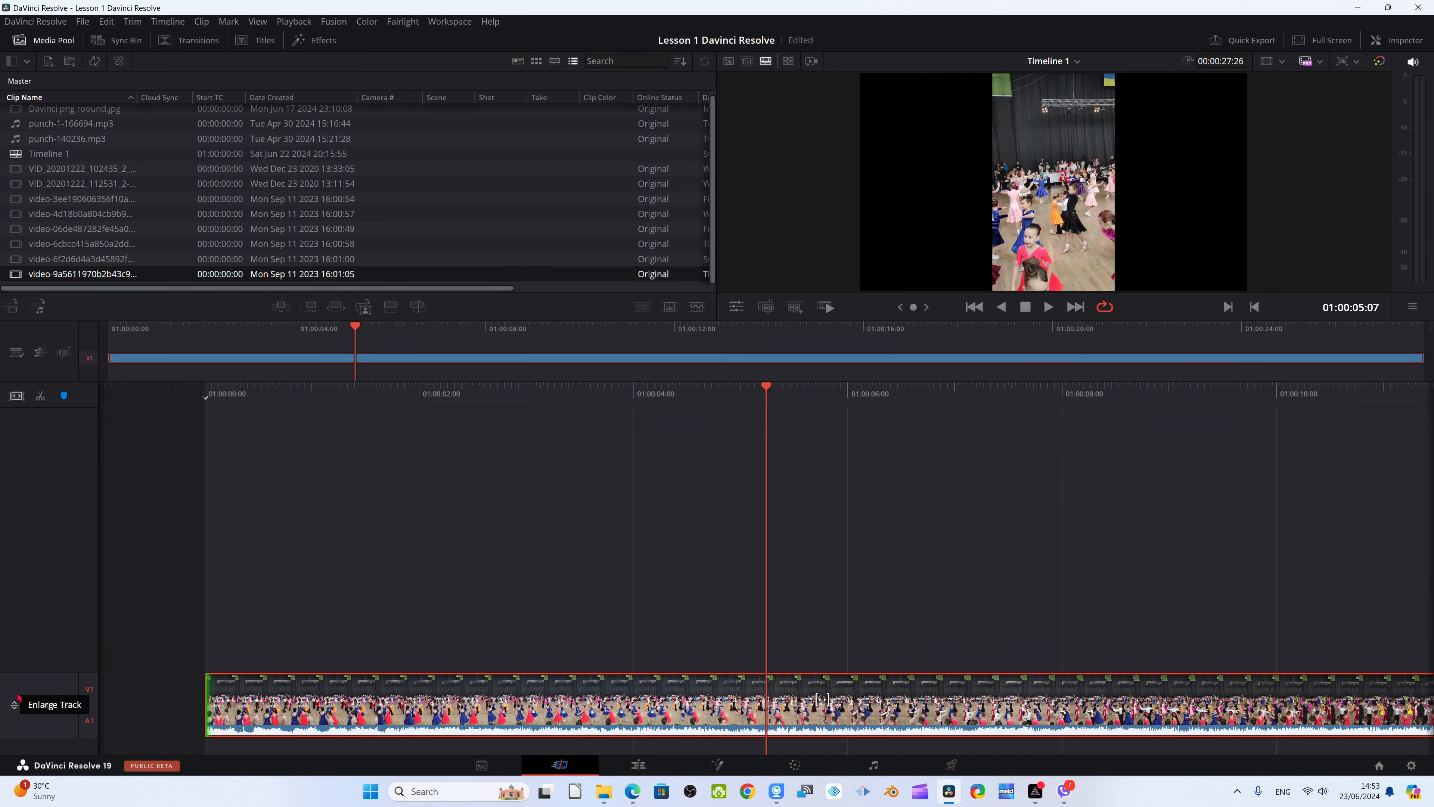
left_click(14, 705)
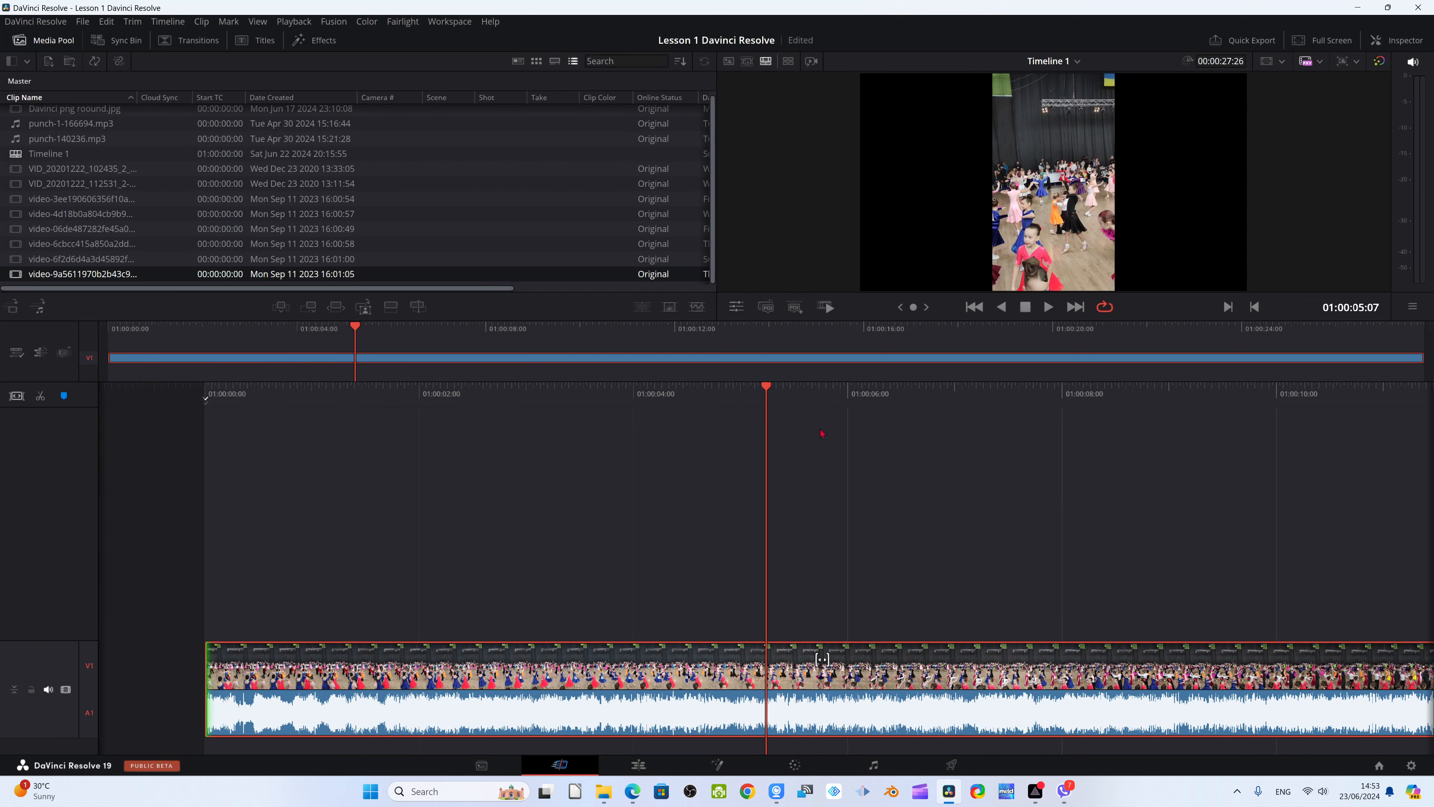
Scrub the playhead back to 01:00:03:20 using the full timeline overview
left_click_drag(356, 353, 294, 391)
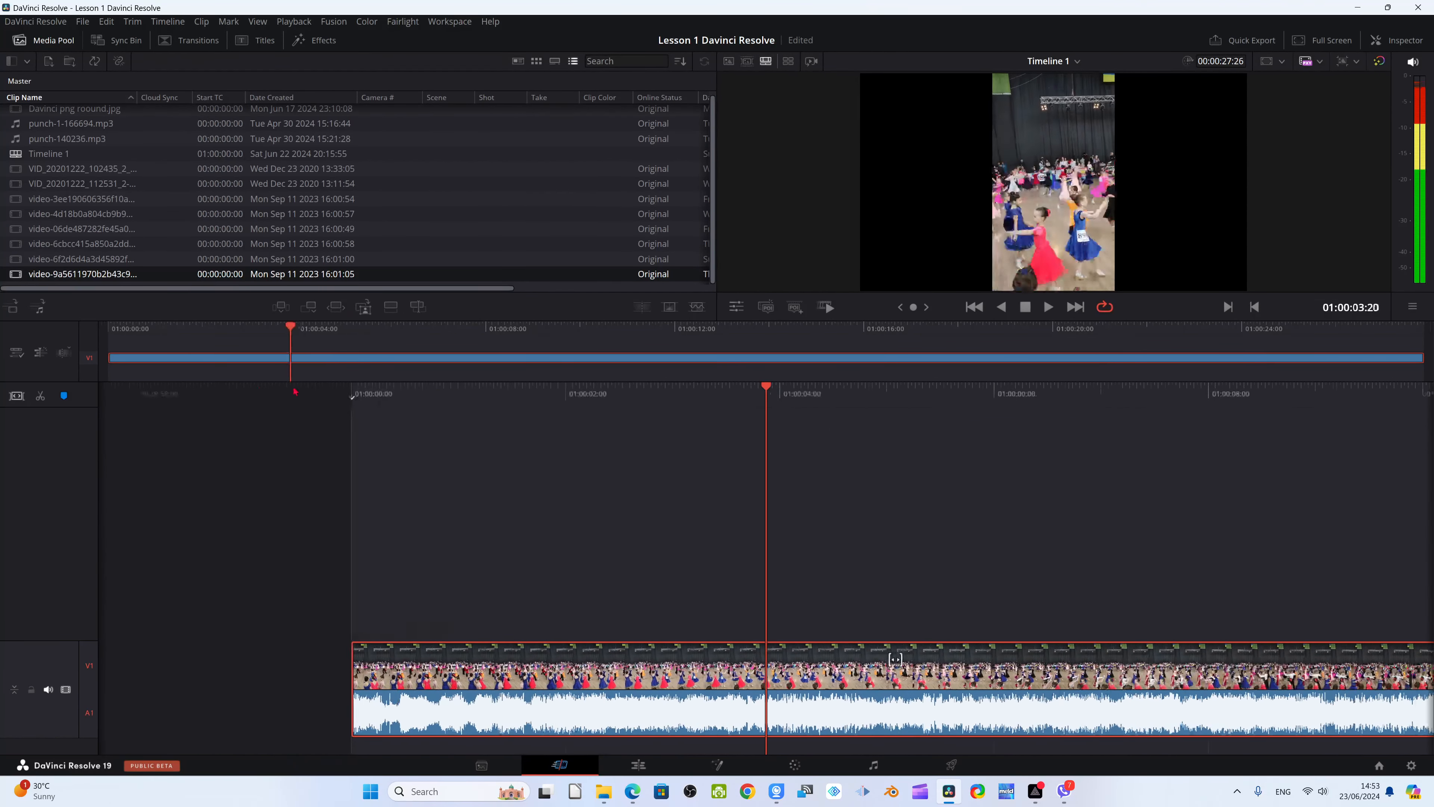
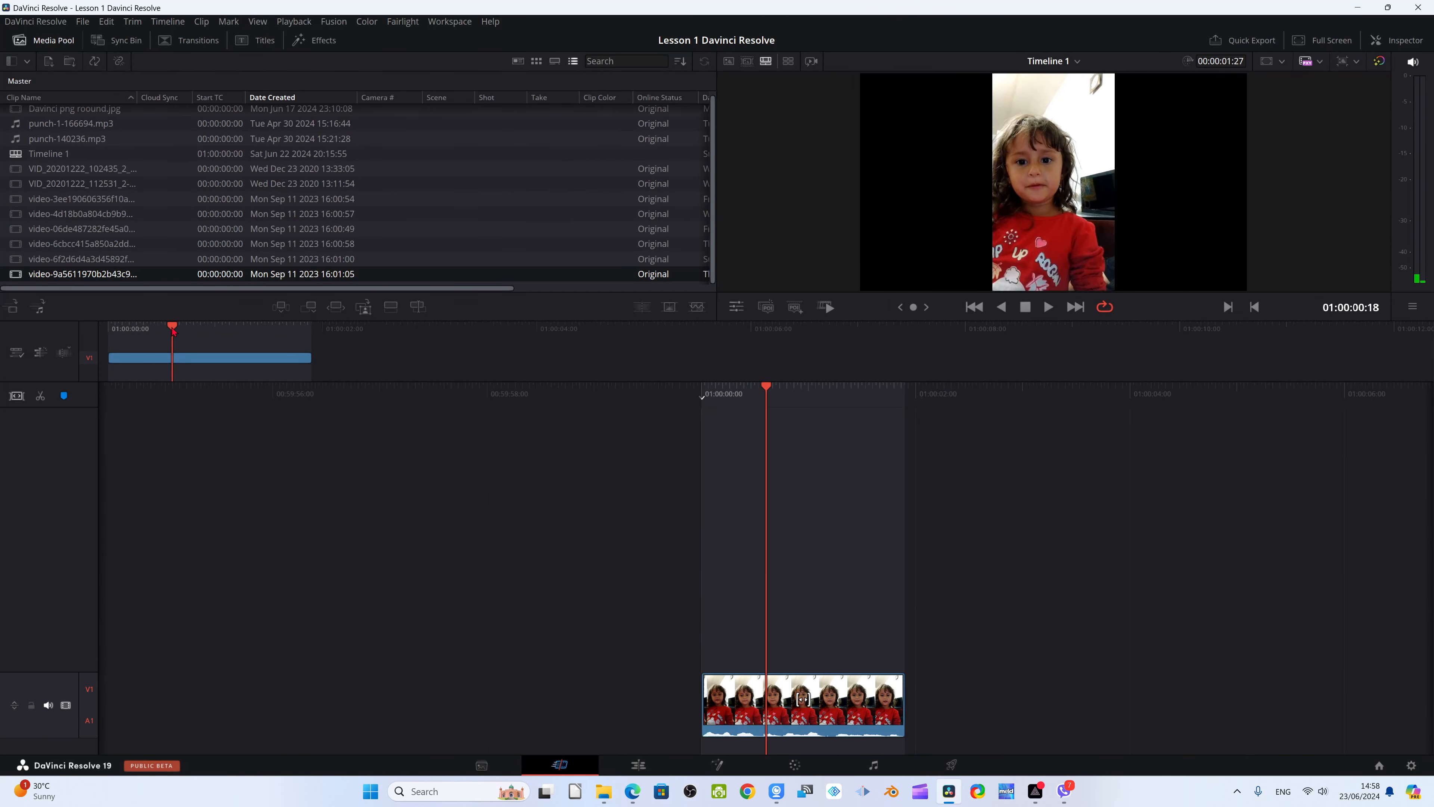
Split the timeline clip at 01:00:01:04 and again at 01:00:01:10
left_click_drag(173, 331, 232, 339)
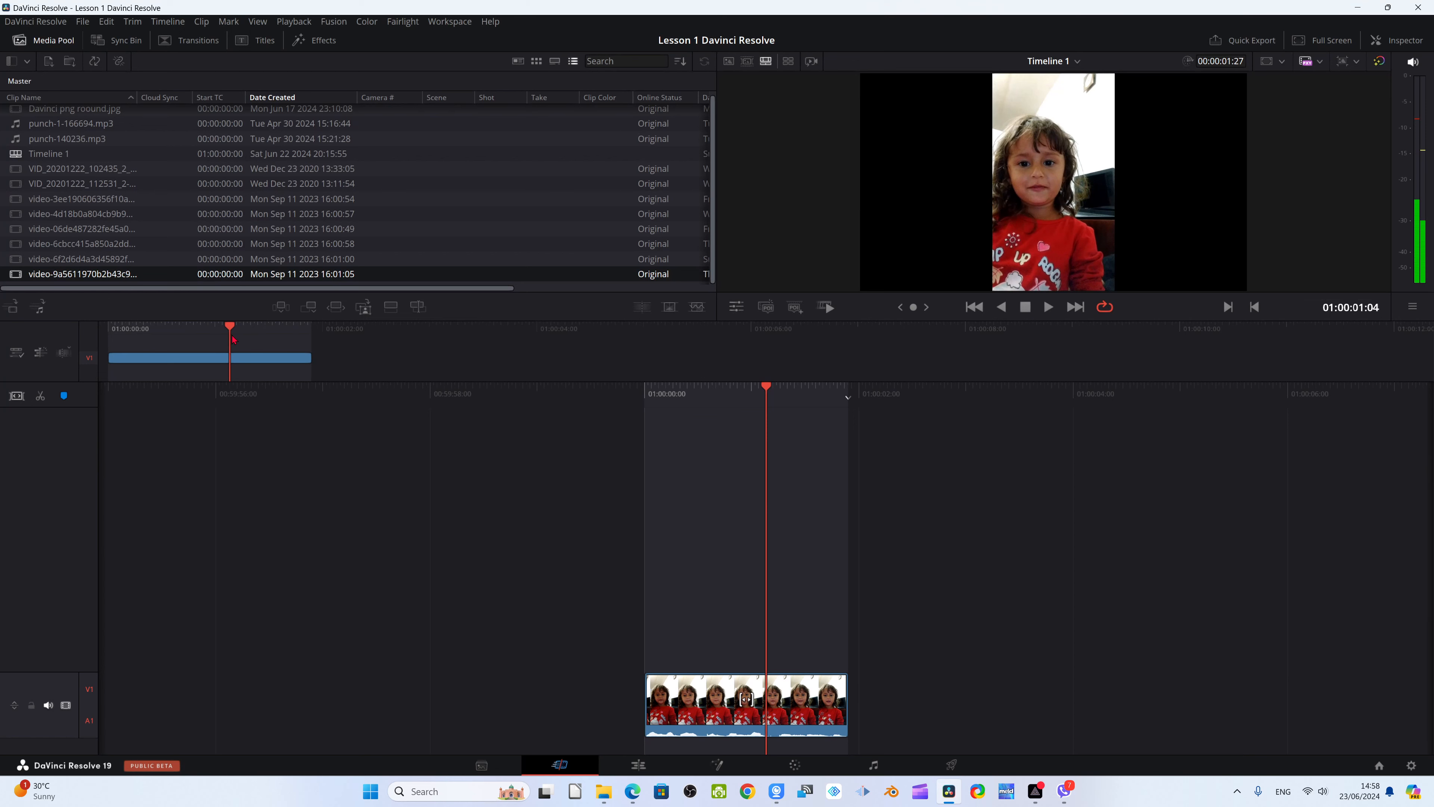
key("ctrl+b")
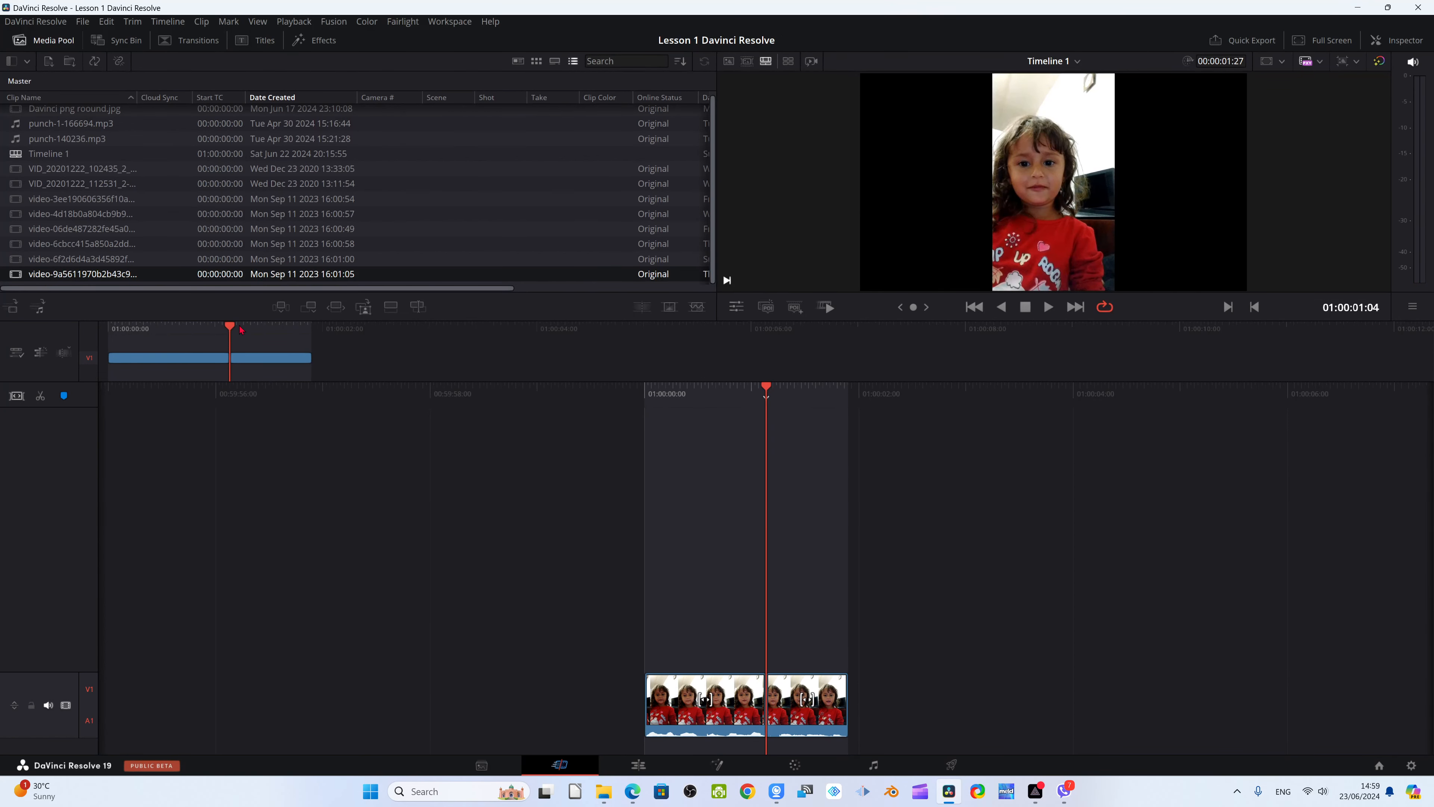
left_click_drag(229, 330, 251, 330)
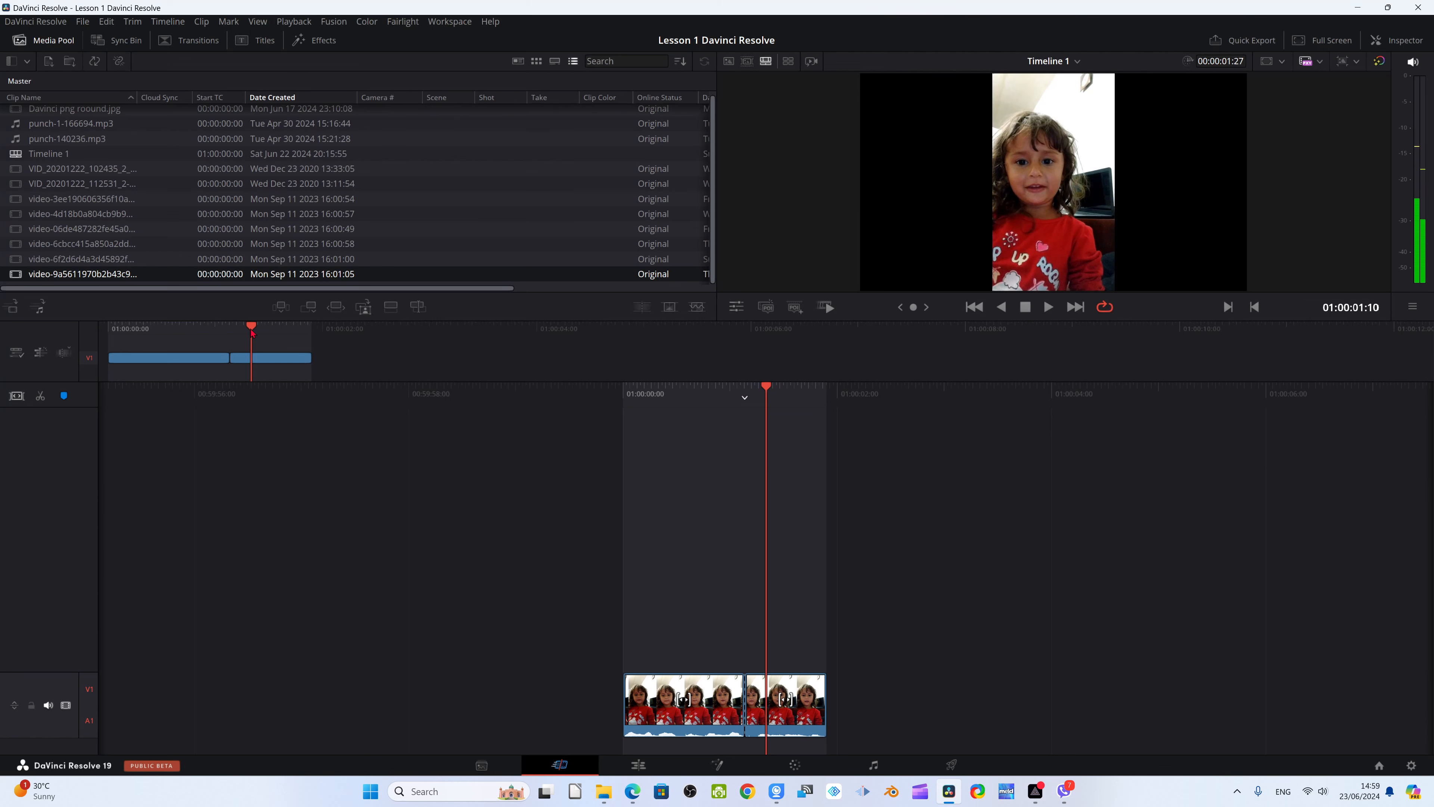
key("ctrl+b")
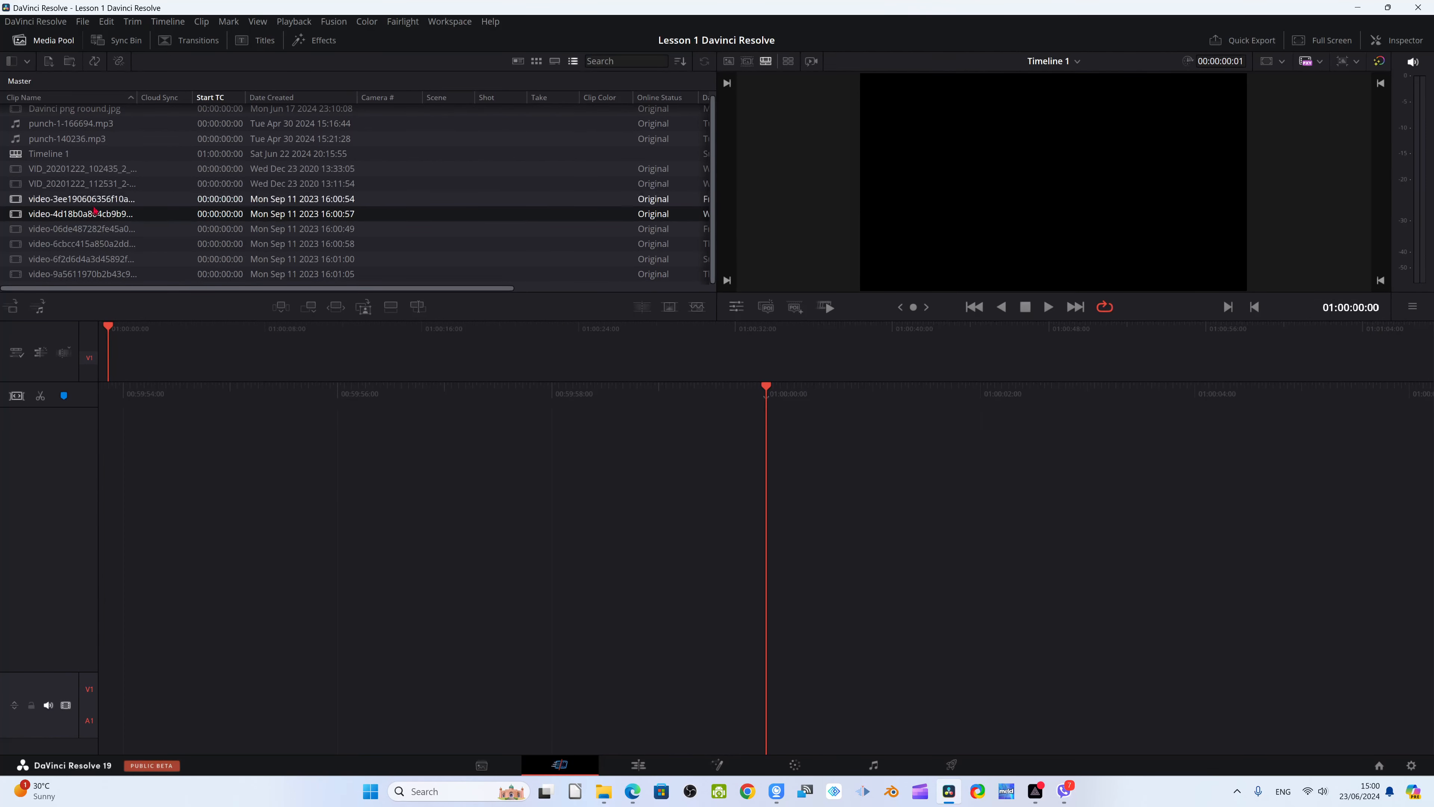
Stack video-06de487282fe45a0 on V2 above video-4d18b0a804cb9b9 on V1, play the start, and move the upper clip onto V1
mouse_move(82, 214)
left_mouse_down()
mouse_move(158, 215)
mouse_move(540, 462)
mouse_move(516, 532)
left_mouse_up()
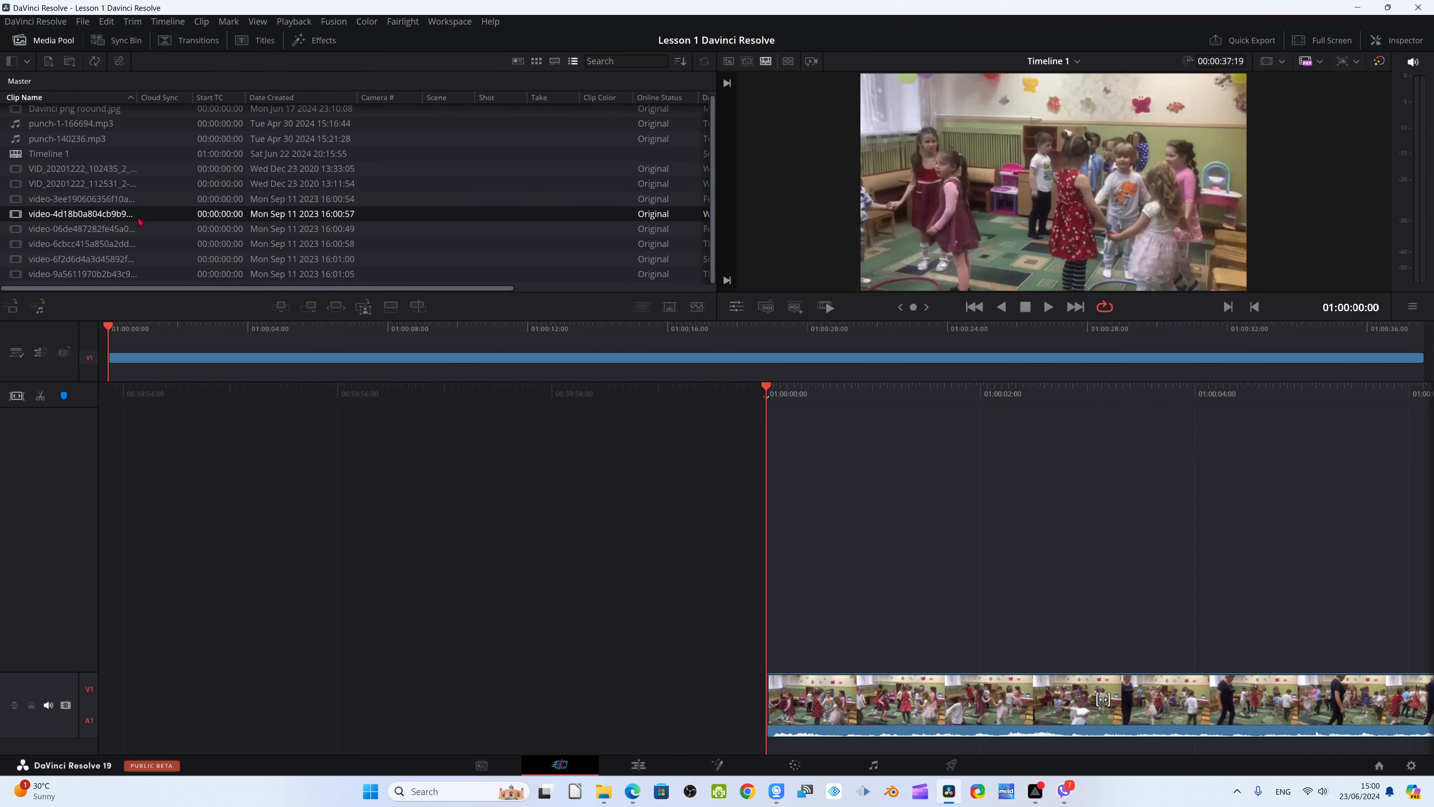
left_click_drag(140, 226, 111, 338)
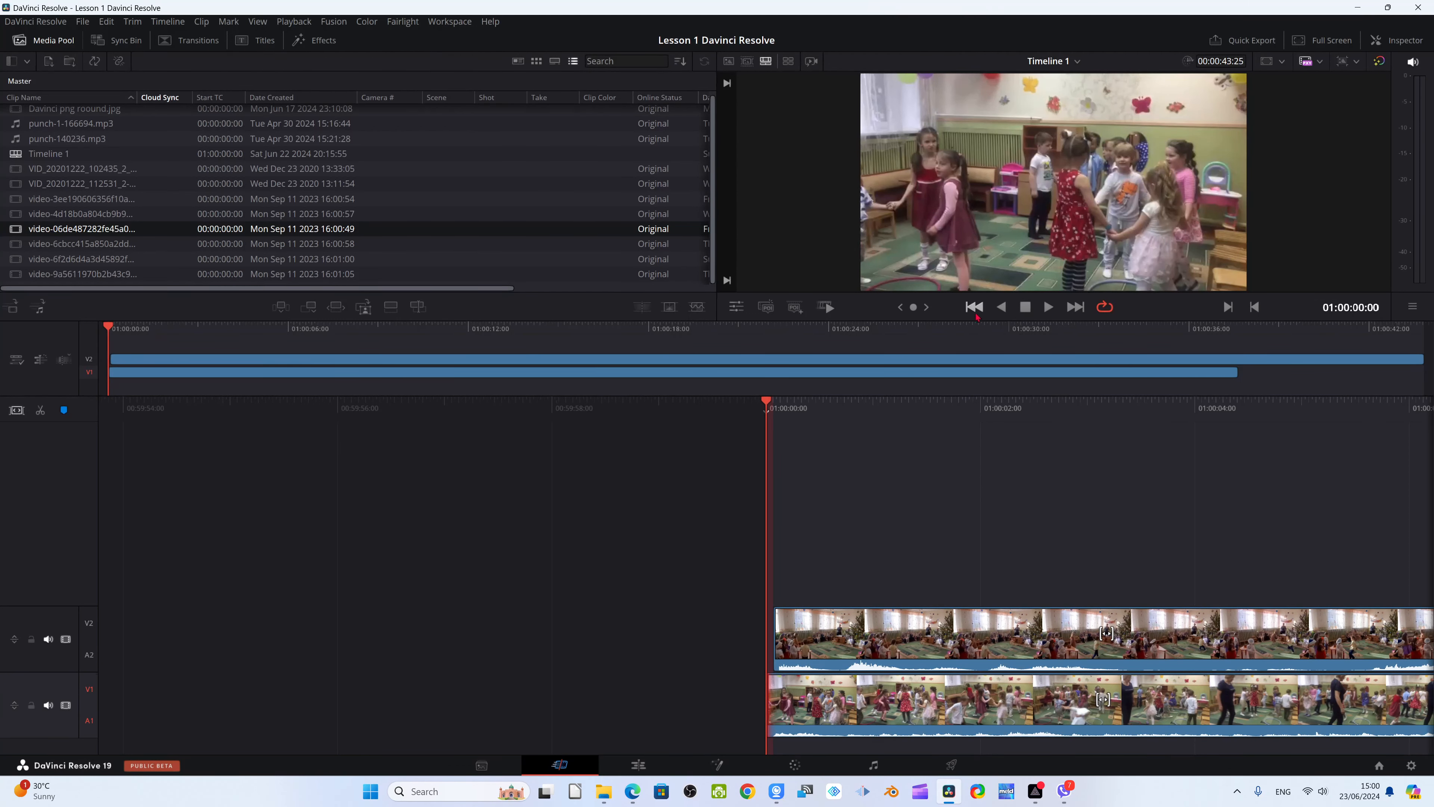
left_click(1049, 308)
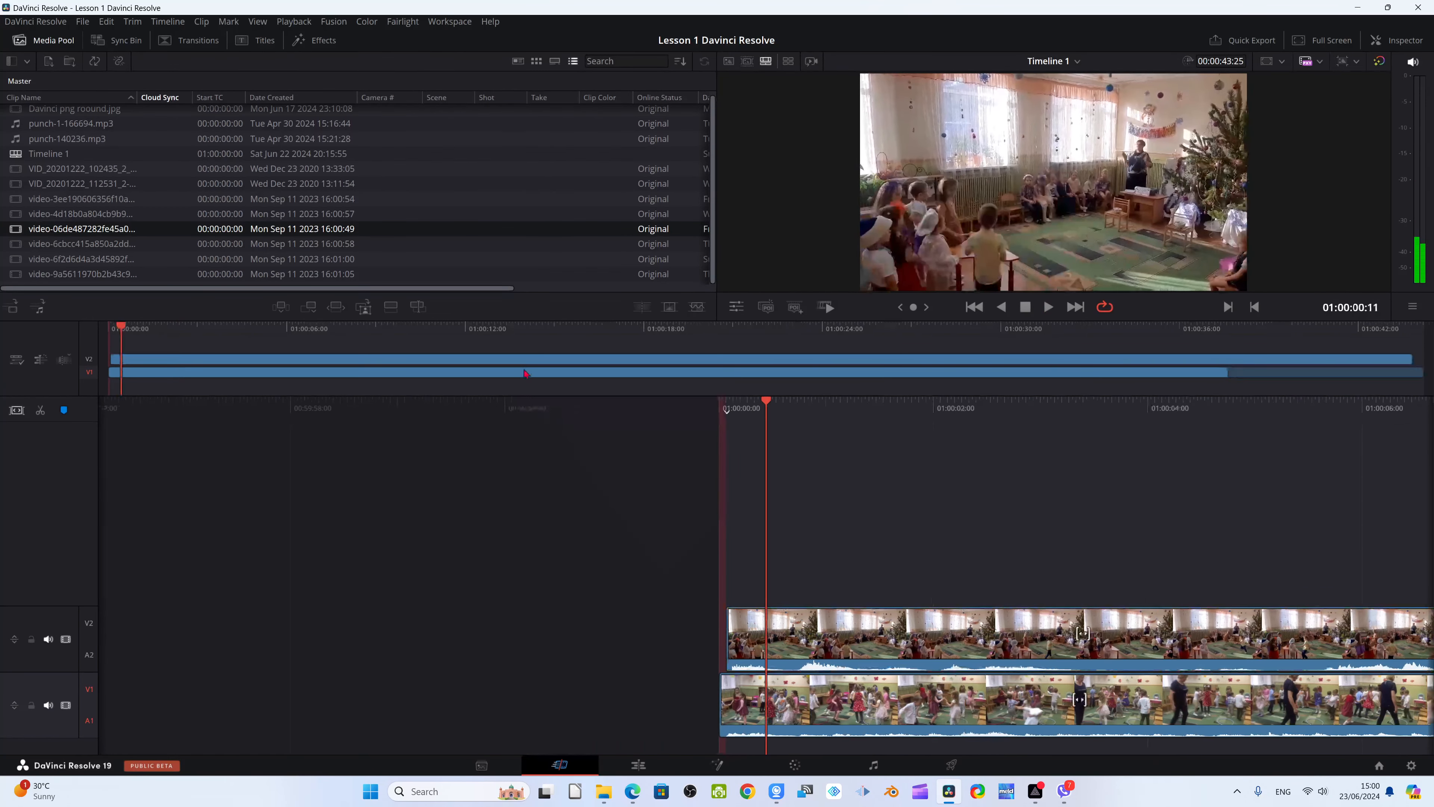
left_click_drag(524, 370, 528, 394)
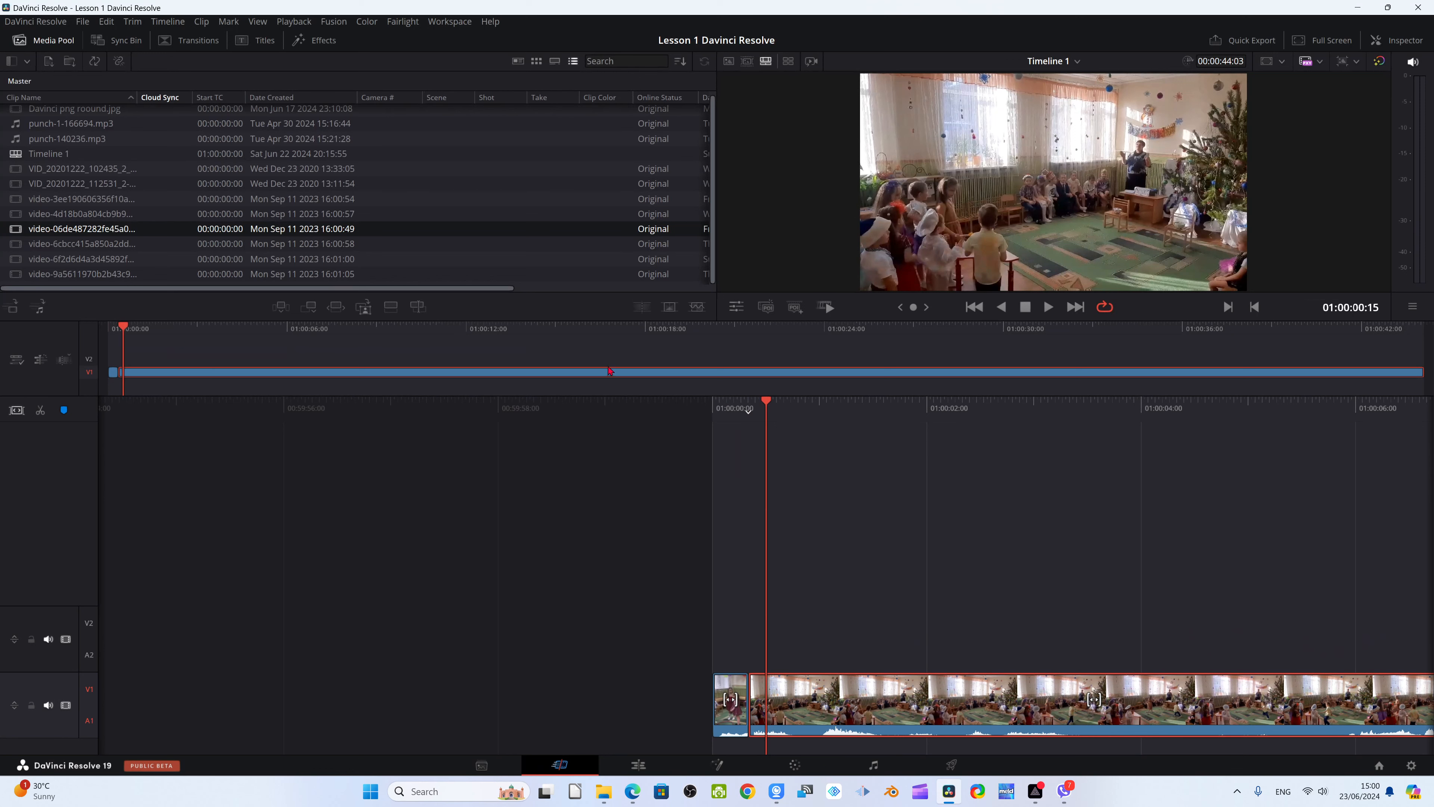
Undo the clip move and both clip placements until the timeline is empty
key("ctrl+z")
key("ctrl+z")
key("ctrl+z")
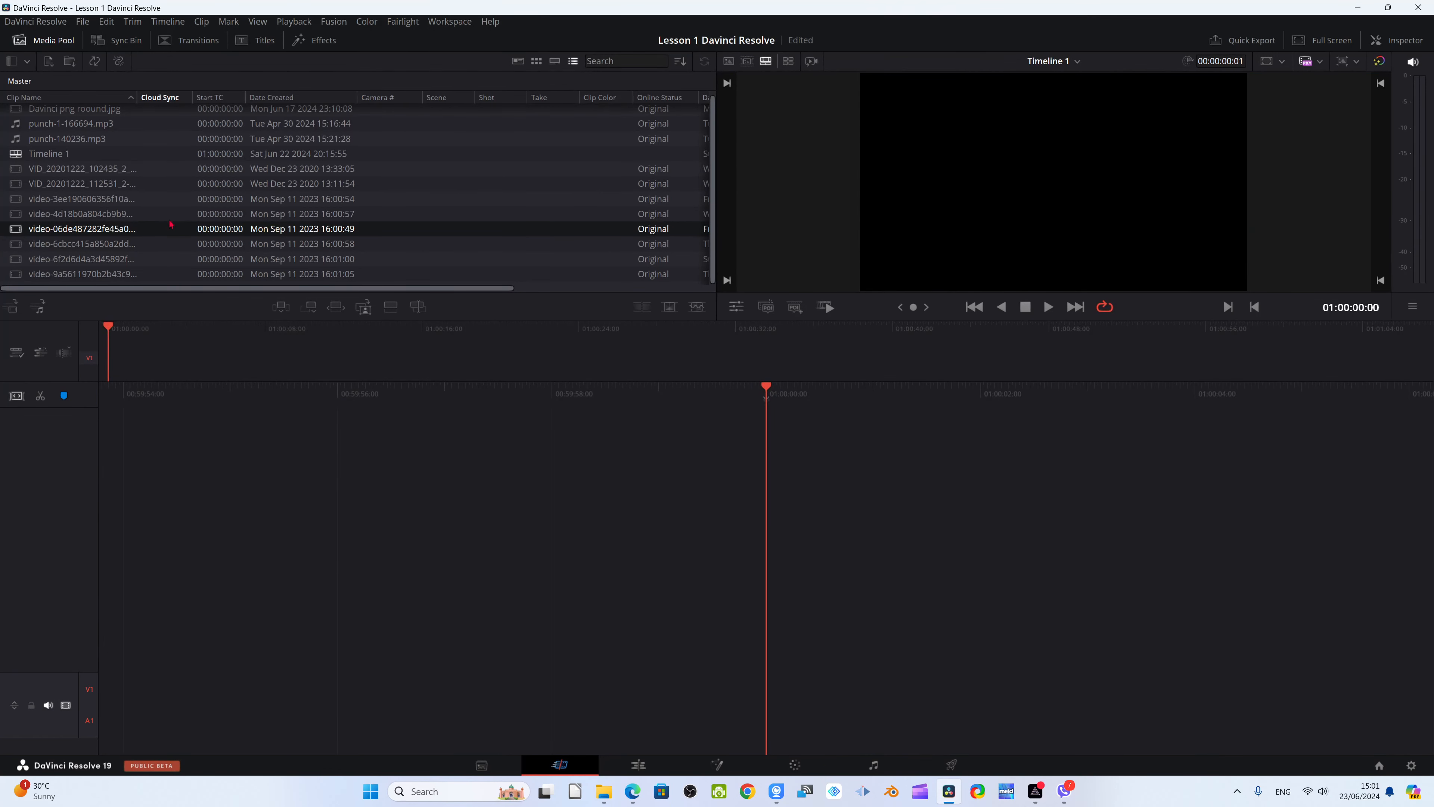
Place video-4d18b0a804cb9b9 at the timeline start and append video-9a5611970b2b43c9 at its end
mouse_move(79, 214)
left_mouse_down()
mouse_move(192, 228)
mouse_move(370, 509)
mouse_move(395, 486)
left_mouse_up()
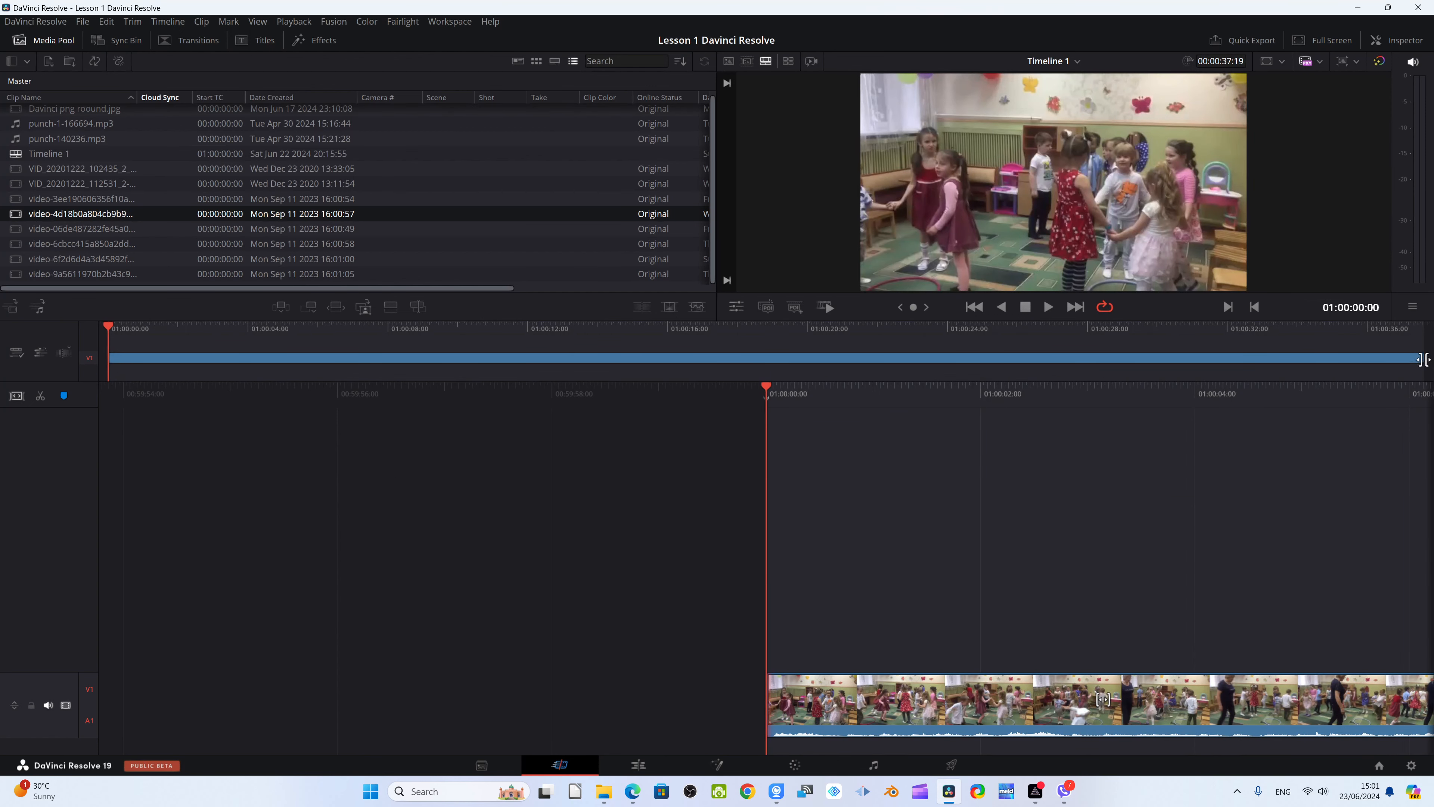
left_click_drag(51, 274, 1430, 358)
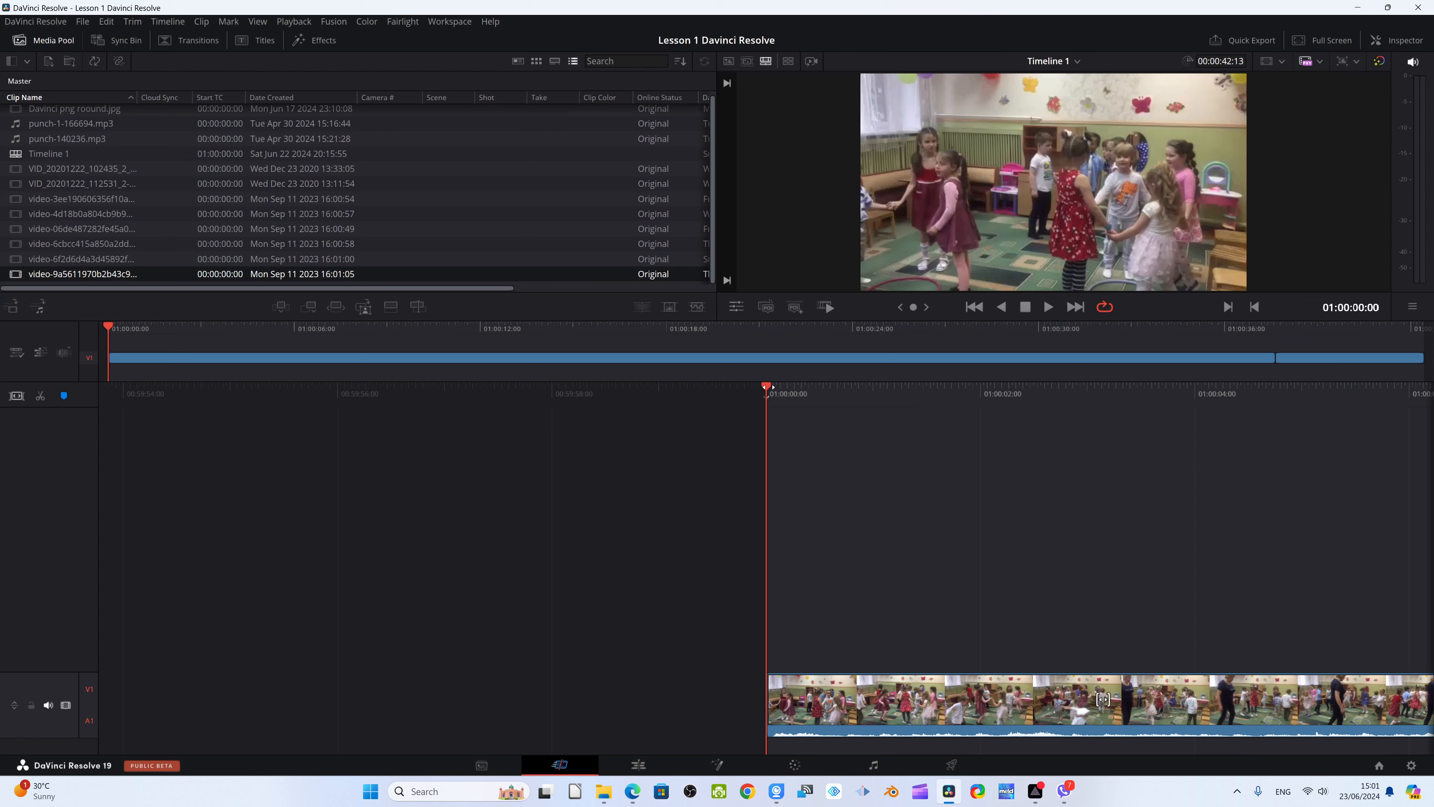
left_click(1309, 361)
Play the opening clip, and preview the transition between the two clips from 01:00:37:11
left_click(1048, 307)
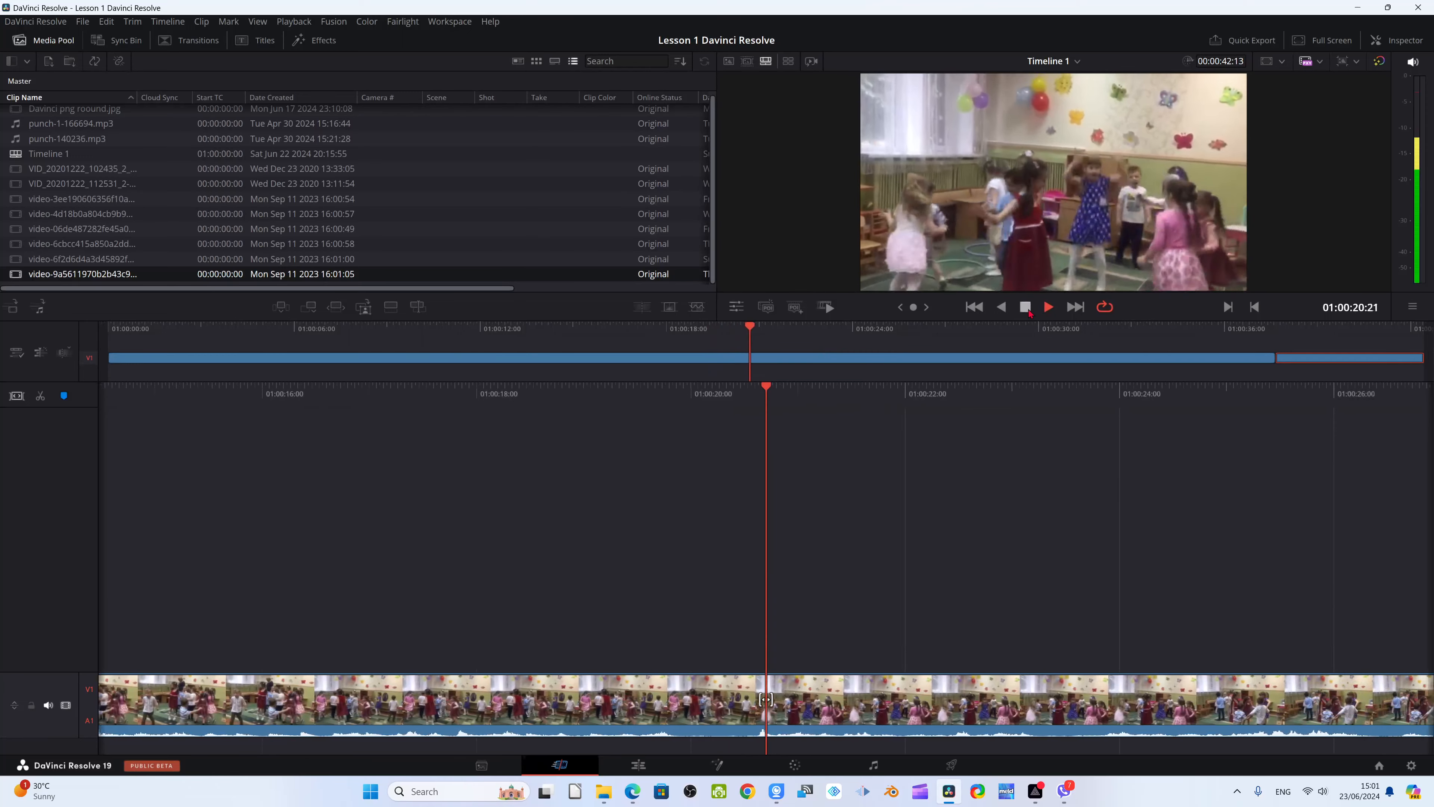
key("space")
left_click_drag(752, 332, 1273, 398)
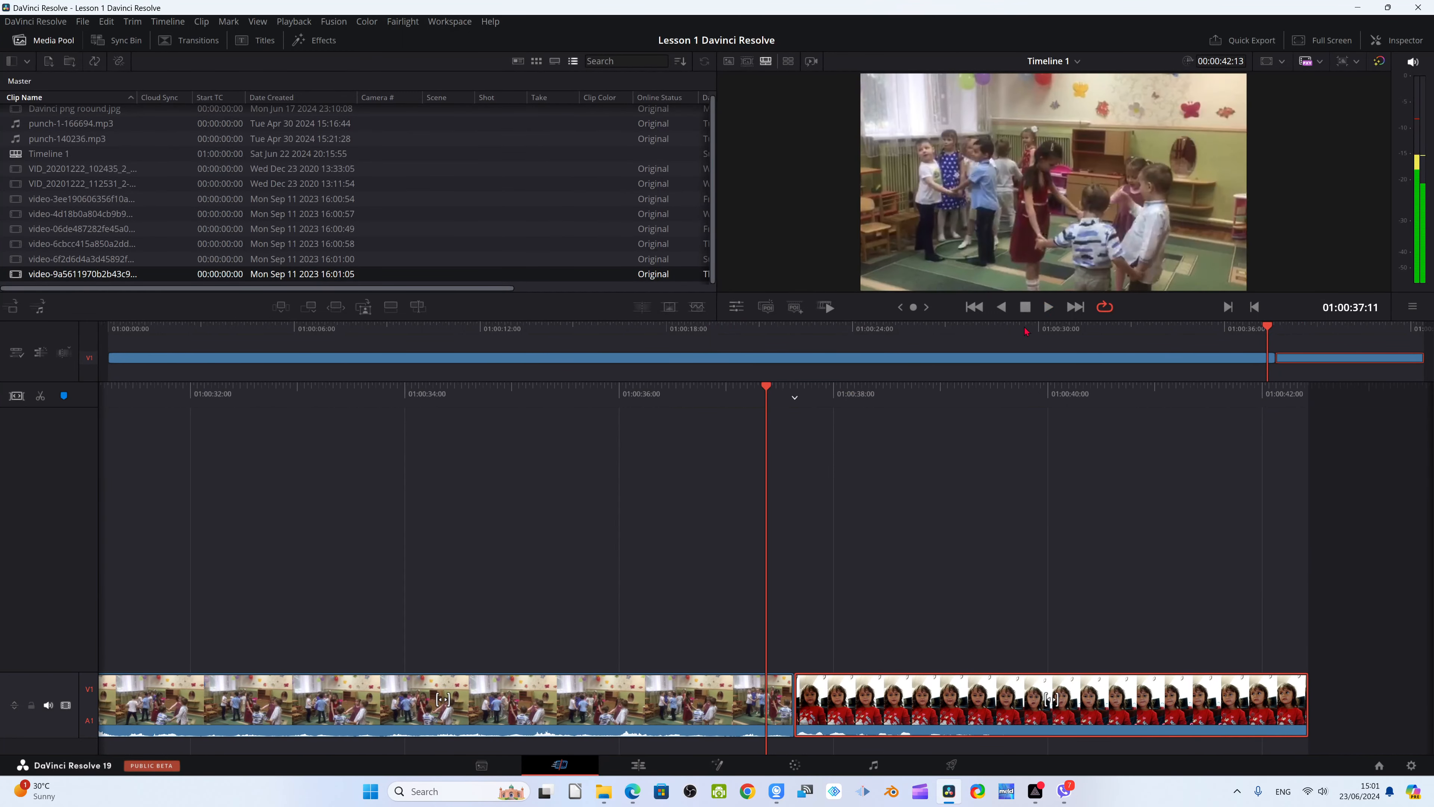
left_click(1047, 307)
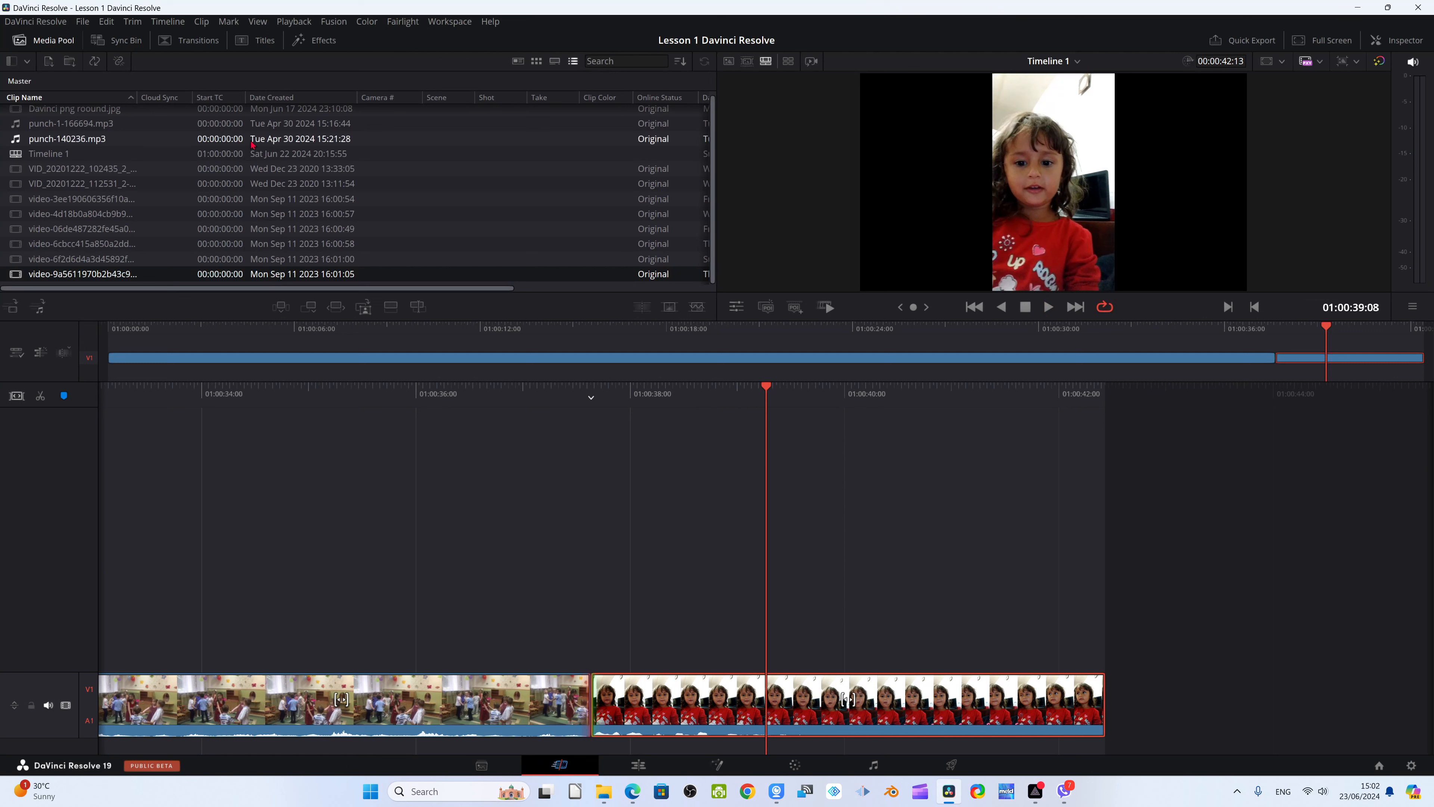
Insert VID_20201222_112531_2 between the two clips and play it from 01:00:37:19
left_click_drag(237, 183, 1277, 361)
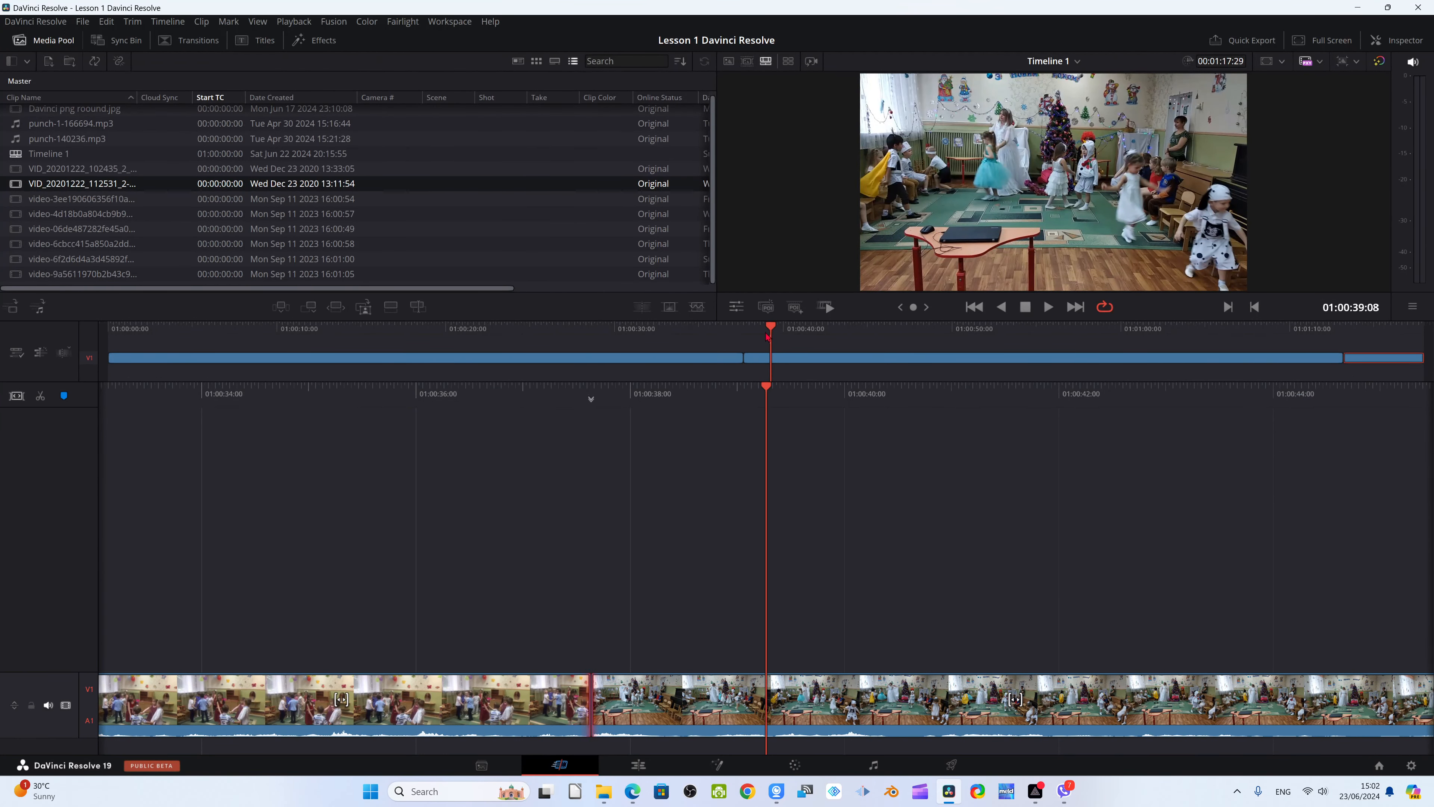
left_click_drag(768, 338, 743, 337)
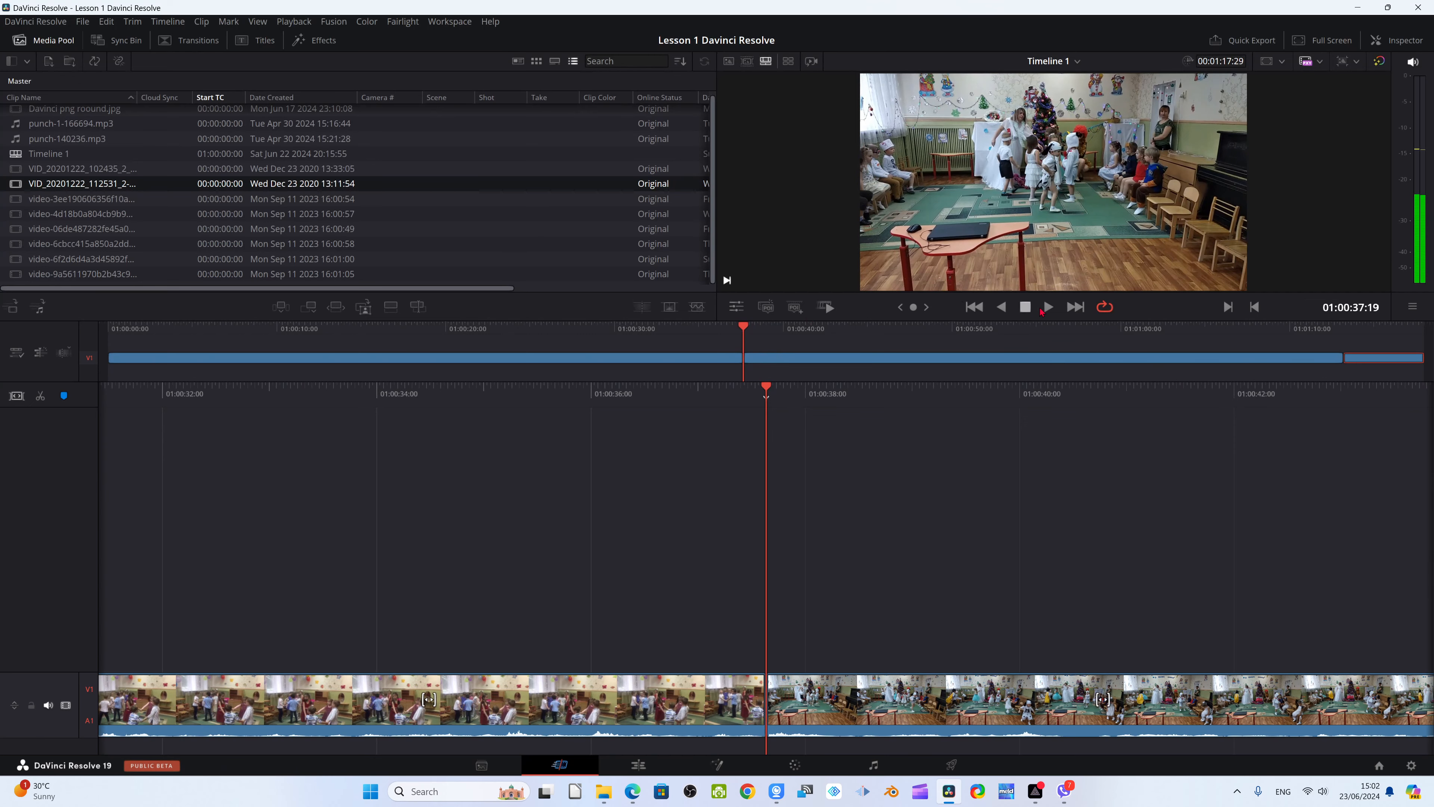
left_click(1046, 309)
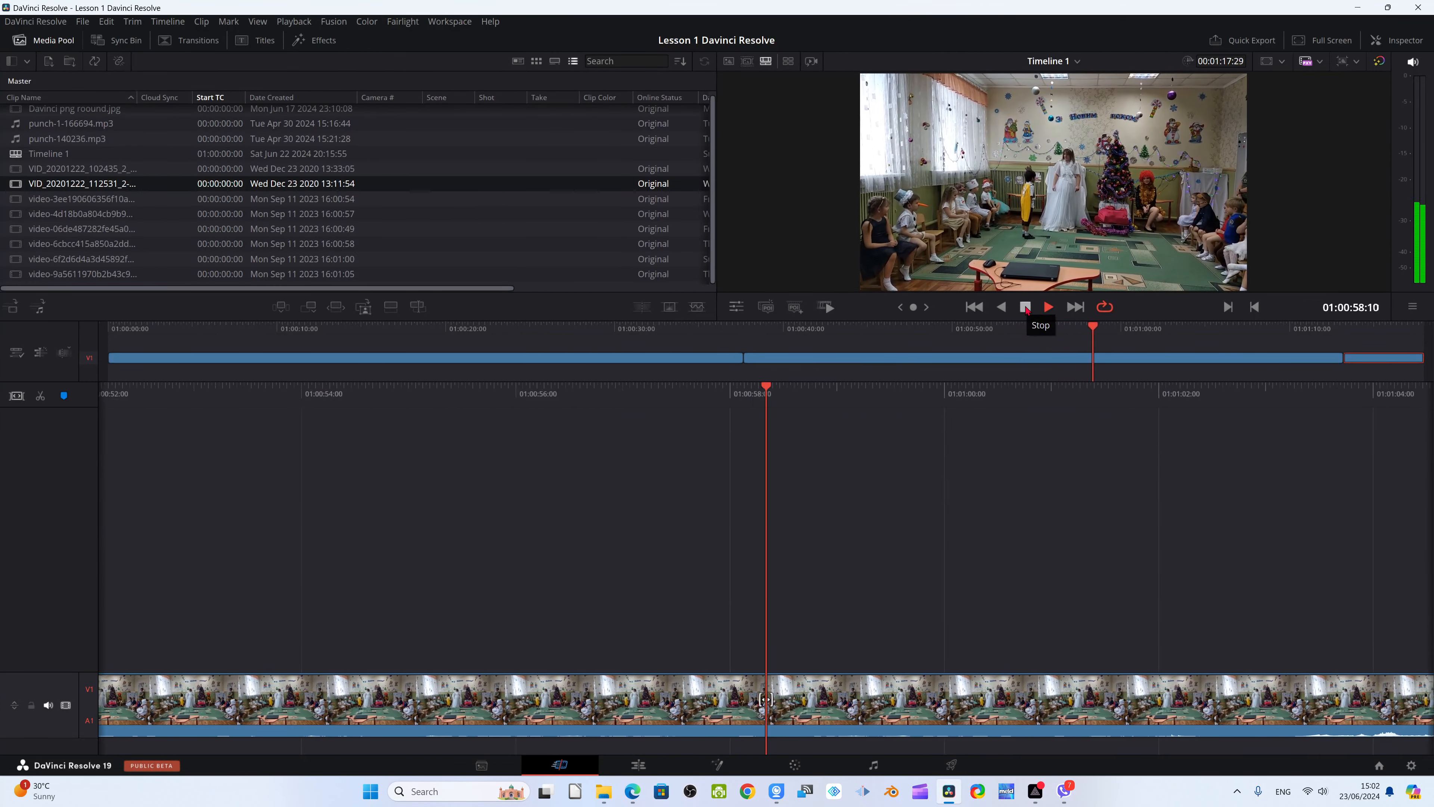
left_click(1025, 307)
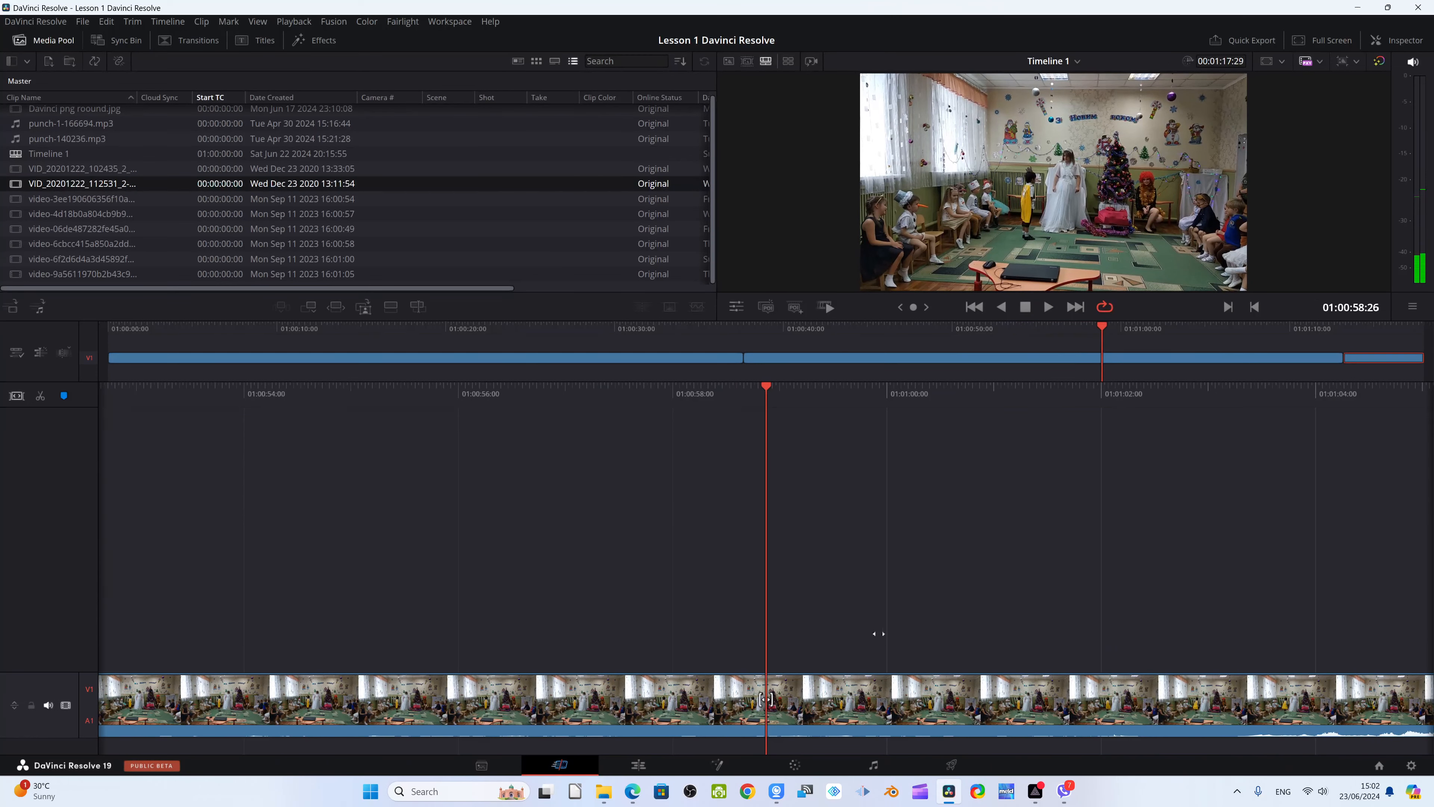
Move the playhead to 01:00:52:21 and enlarge the V1 track to show the audio waveform
left_click_drag(765, 387, 1433, 481)
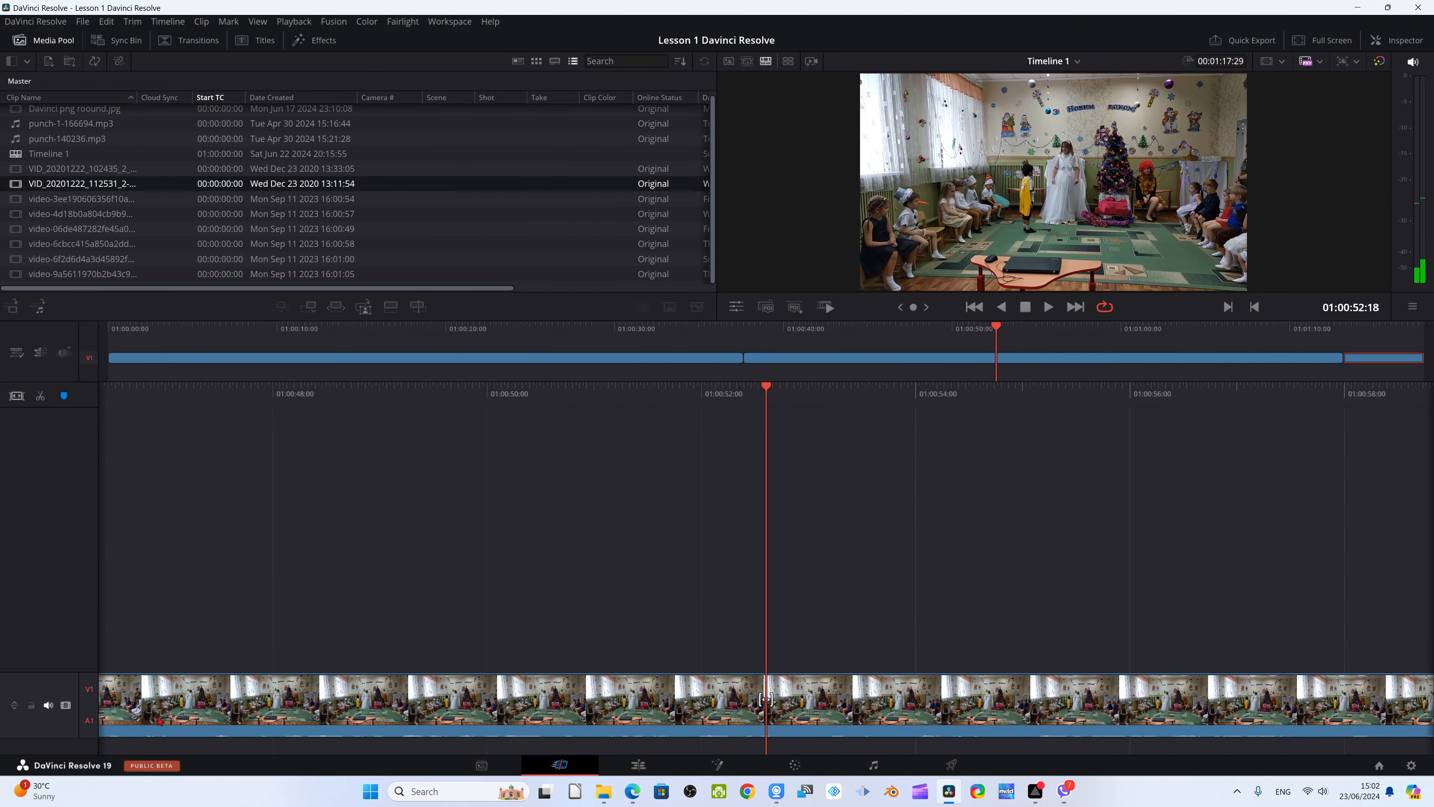
left_click(14, 711)
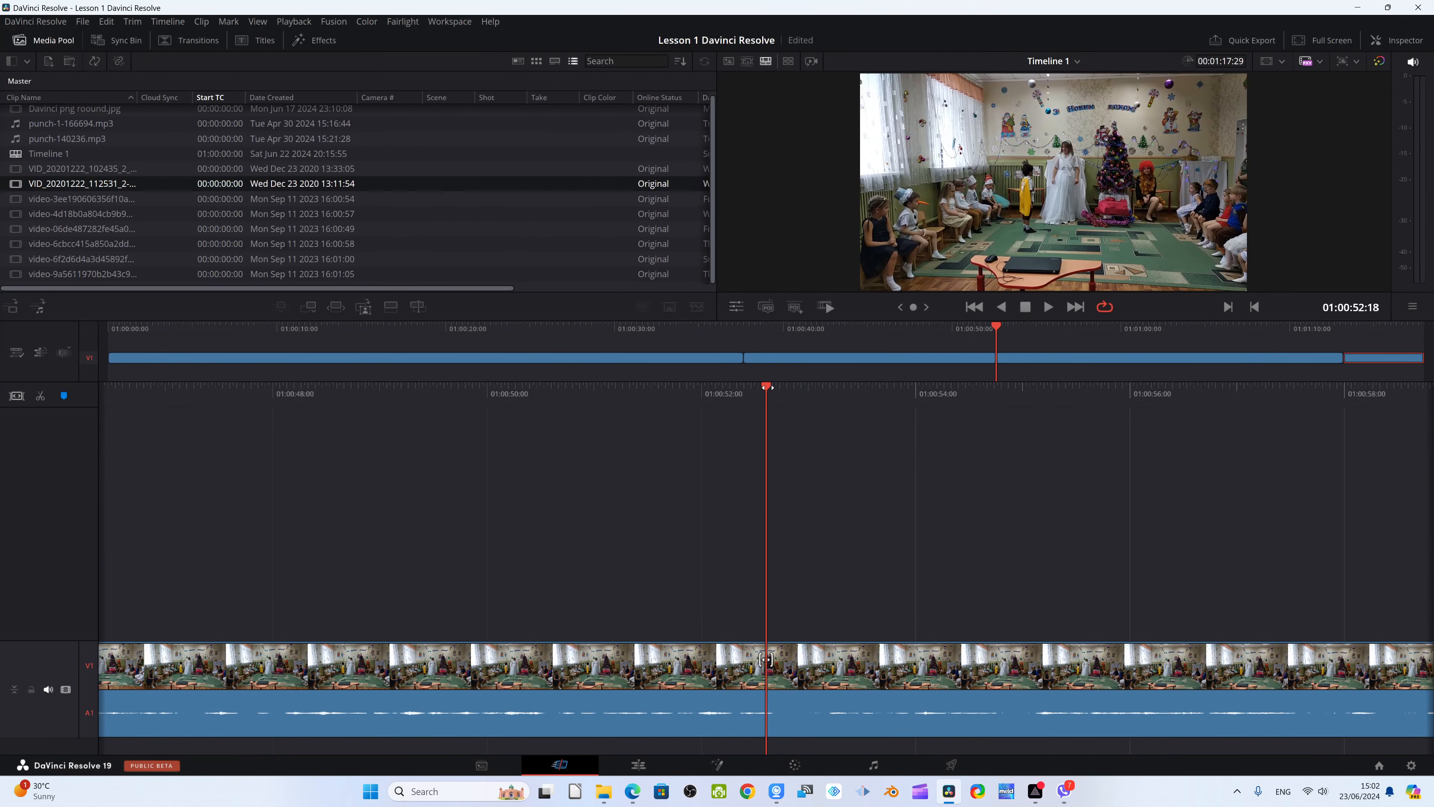
key("Right")
key("Right")
key("Right")
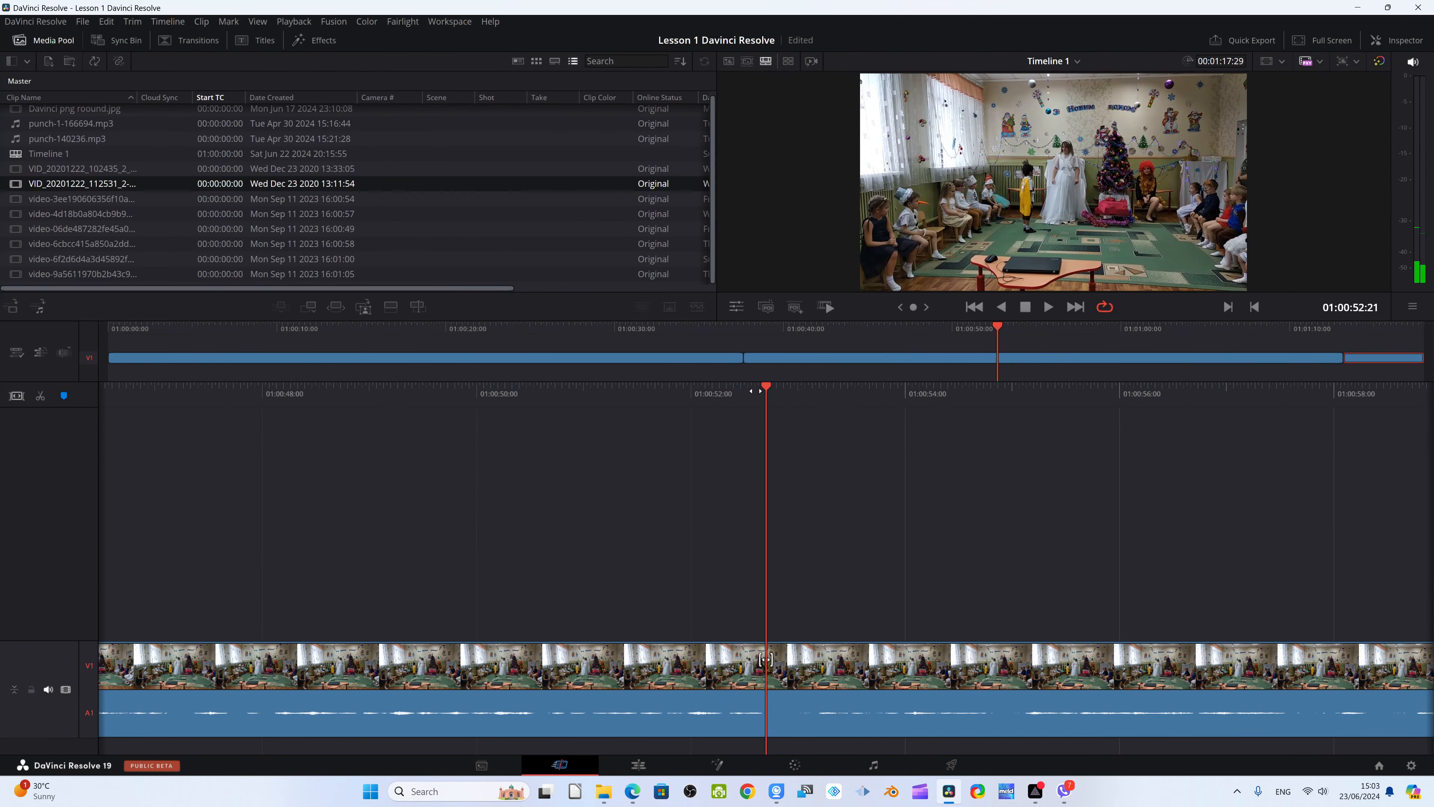
Split the middle clip at about 01:00:52:20 and at 01:00:53:06 around the quiet passage
left_click_drag(756, 391, 703, 391)
key("ctrl+b")
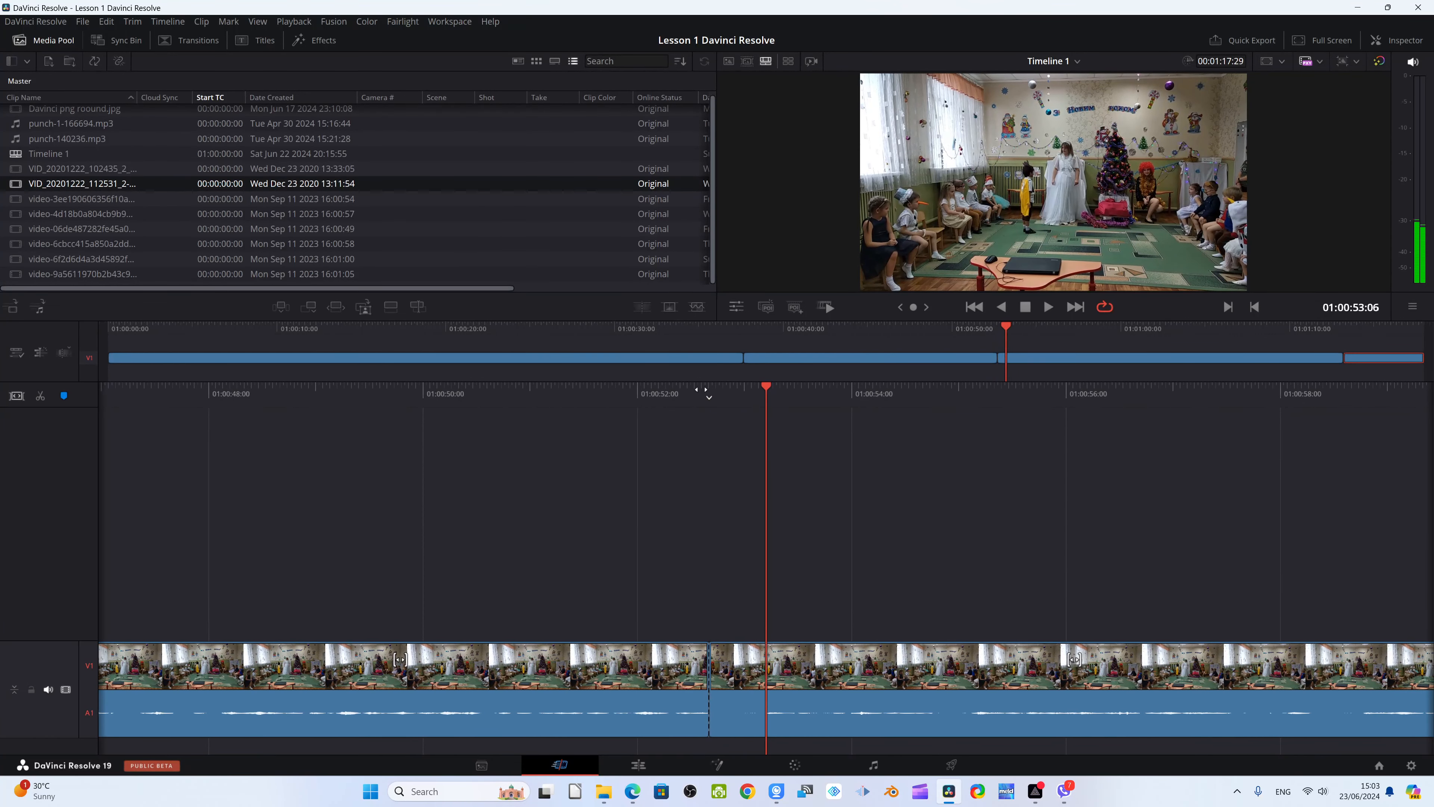
key("ctrl+b")
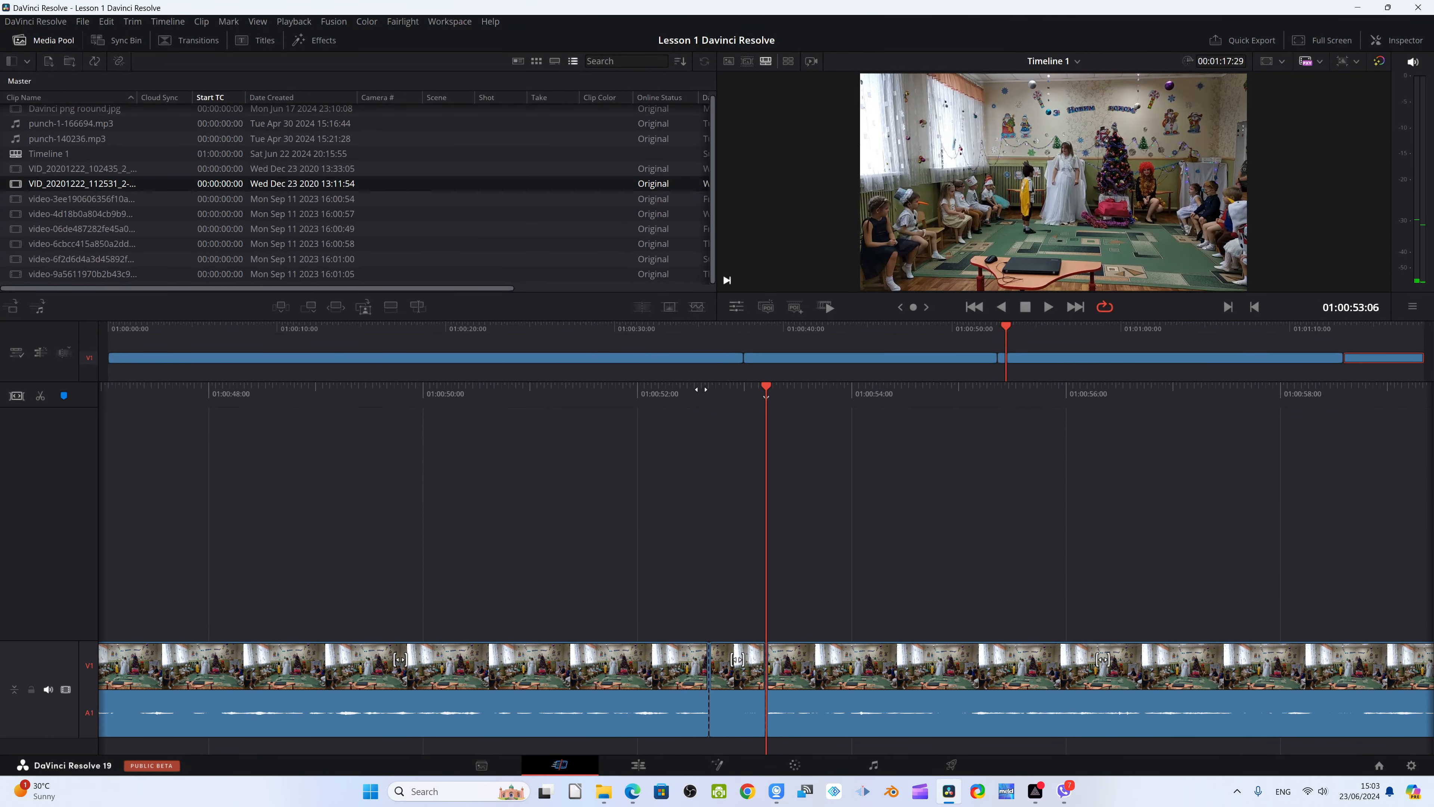
Play past the second cut and ripple delete the short segment between the two cuts
key("space")
key("space")
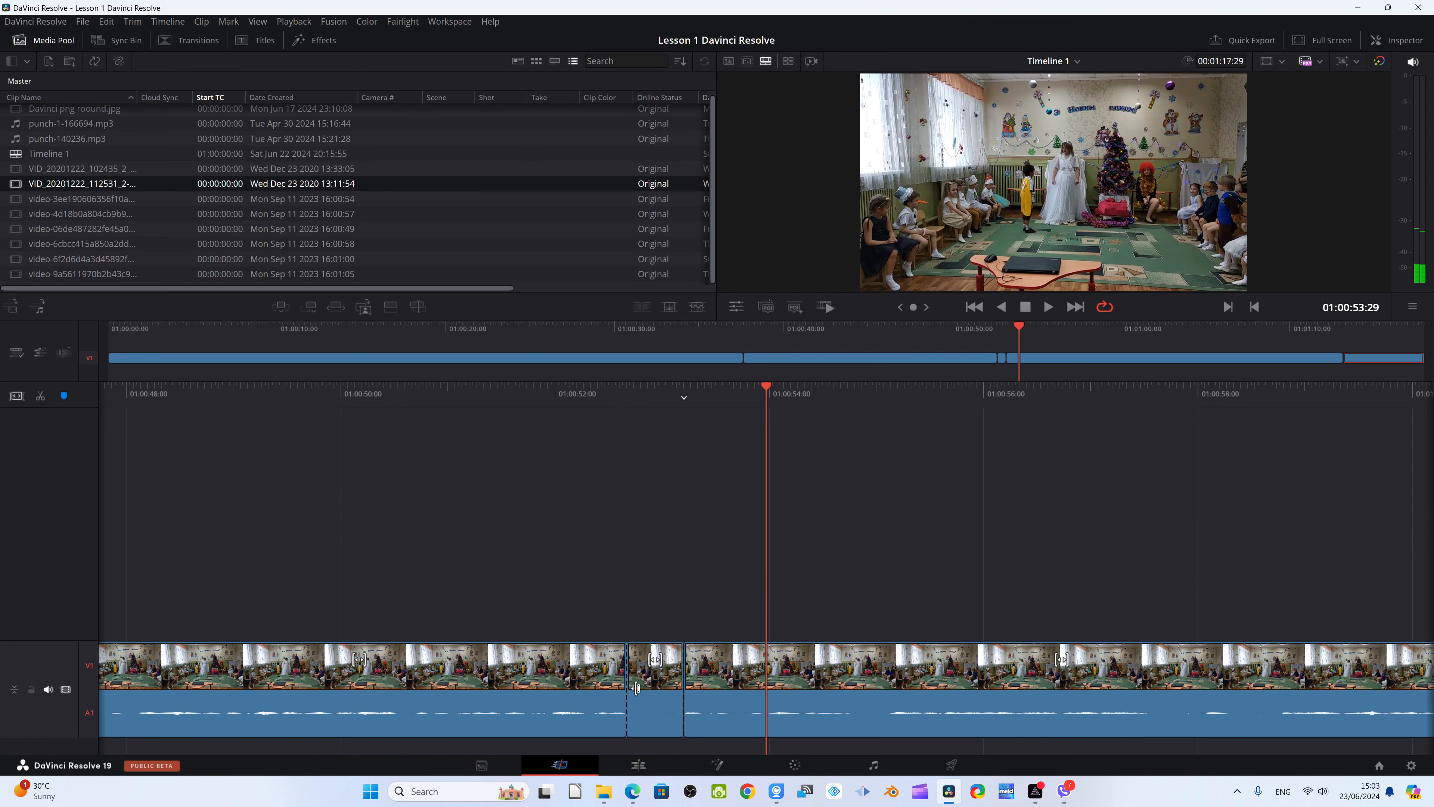
left_click(651, 696)
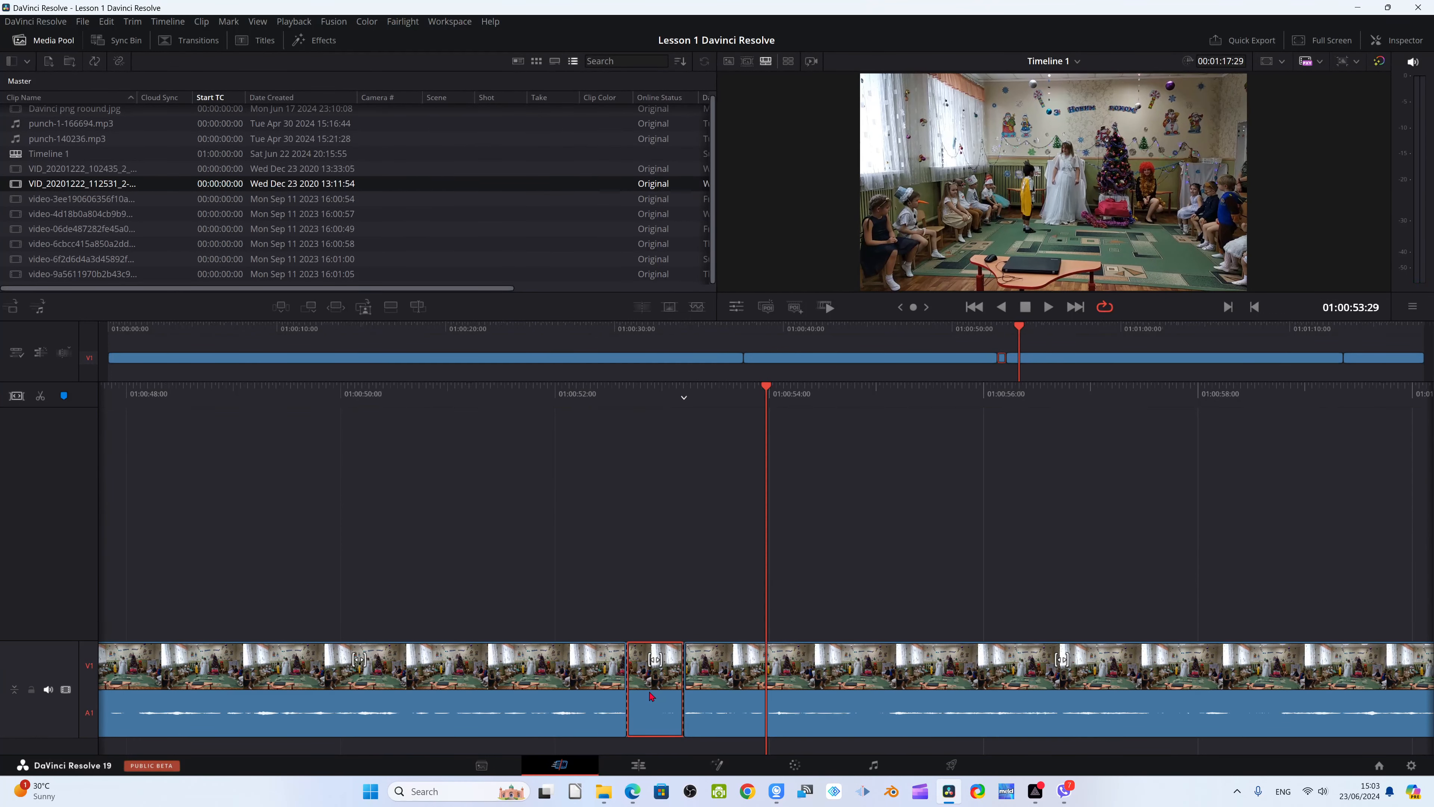
key("Delete")
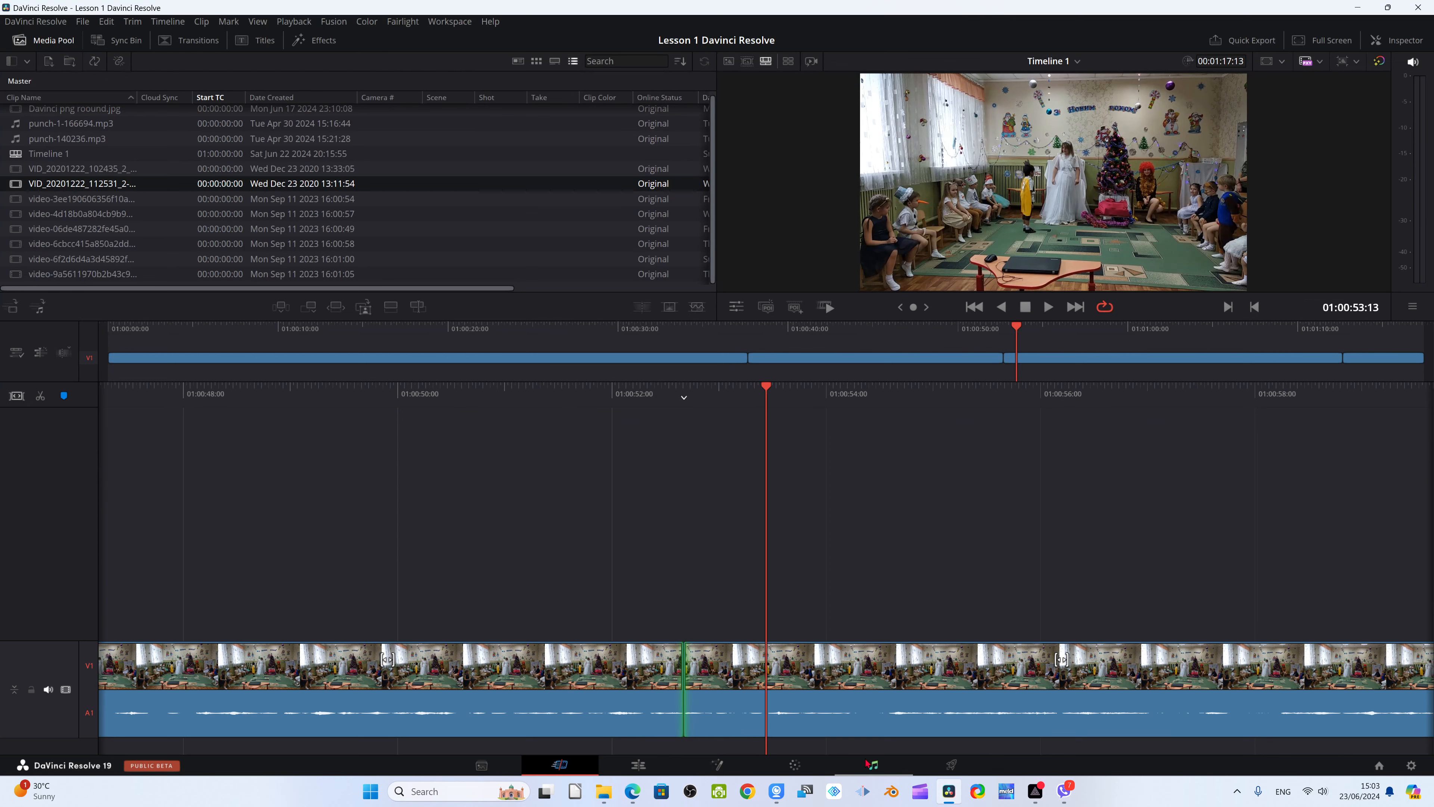
On the Edit page, split the clip at 01:00:53:02 and once more a few frames after that cut
left_click(638, 764)
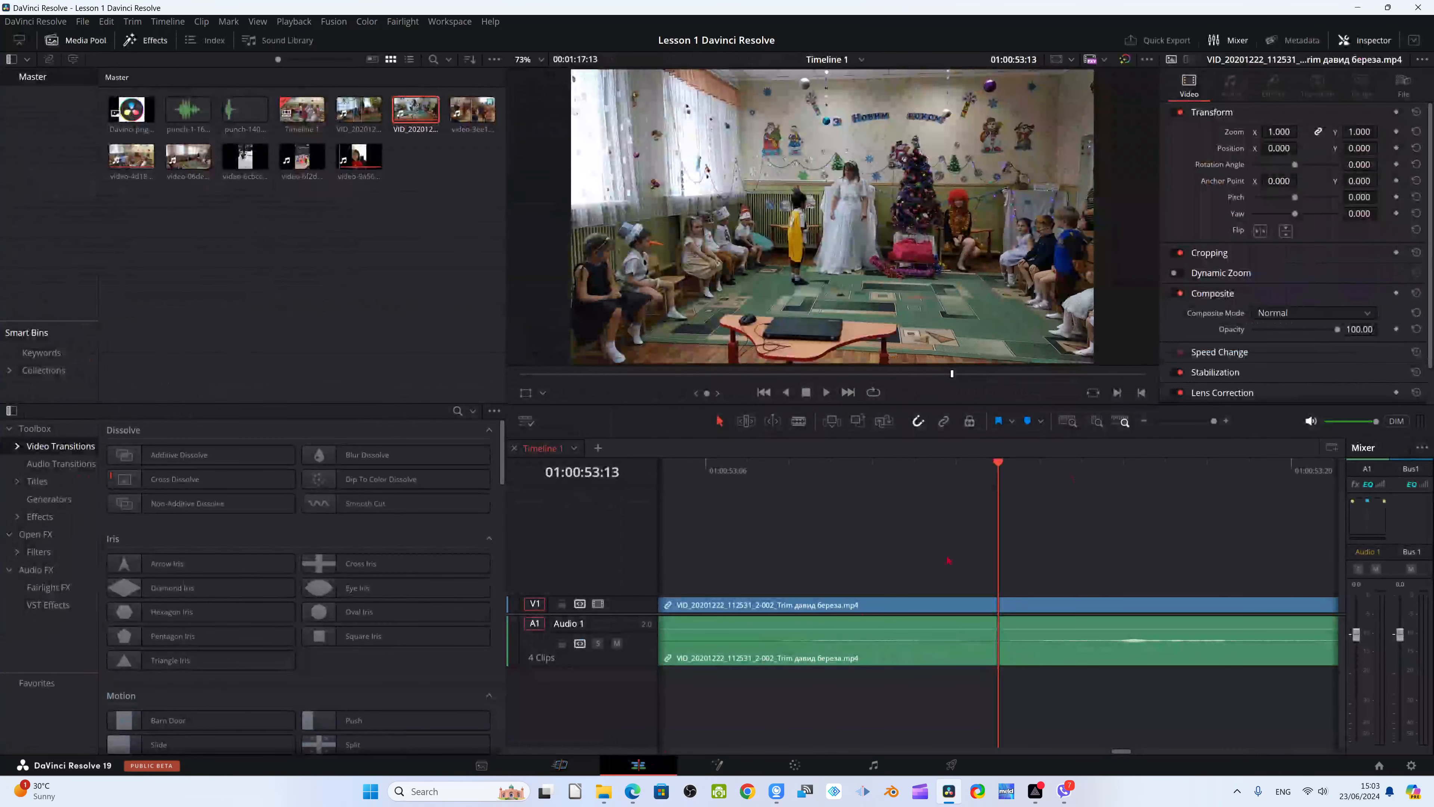
scroll(943, 659, "down", 1)
scroll(914, 610, "down", 3)
scroll(907, 613, "down", 5)
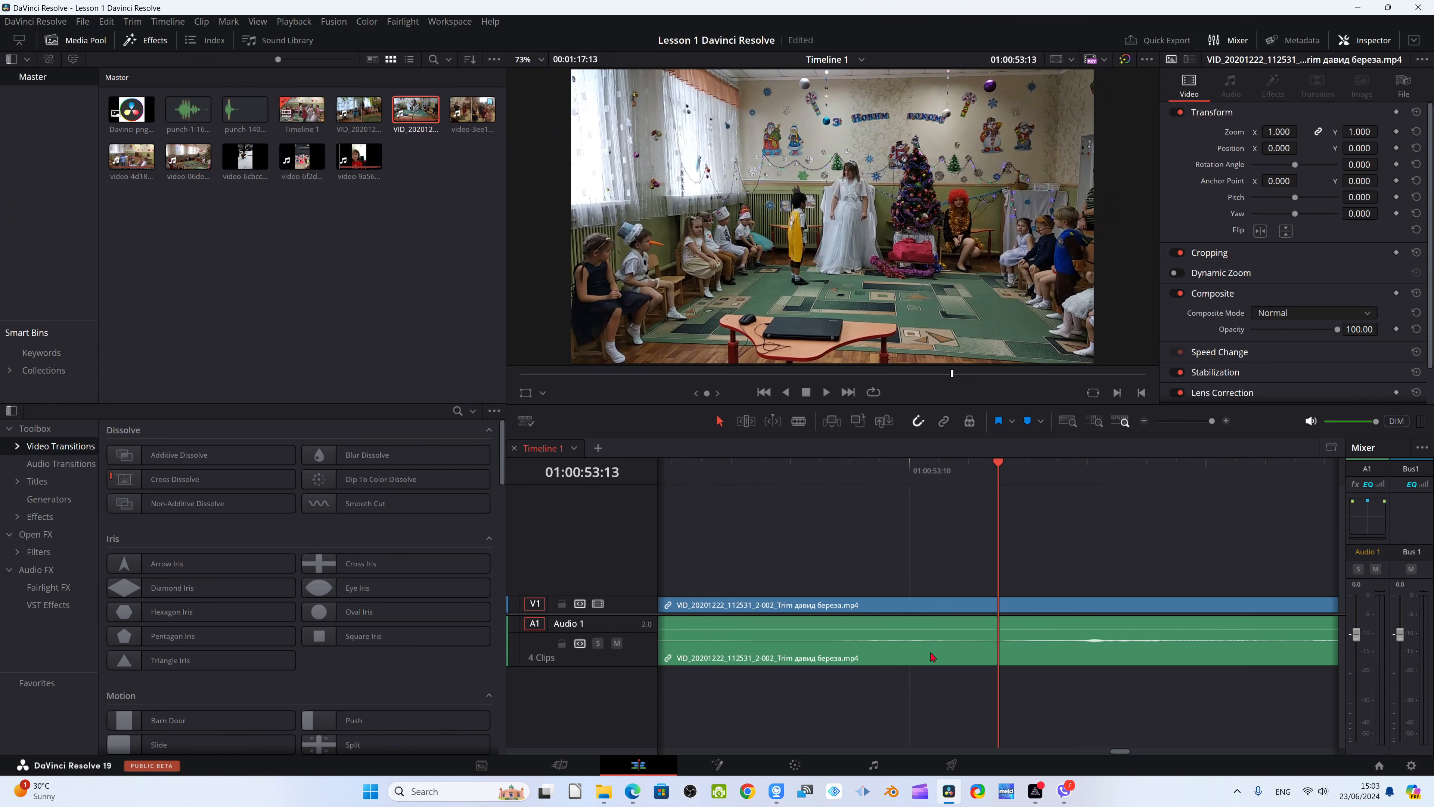
scroll(929, 622, "down", 7)
scroll(935, 637, "down", 5)
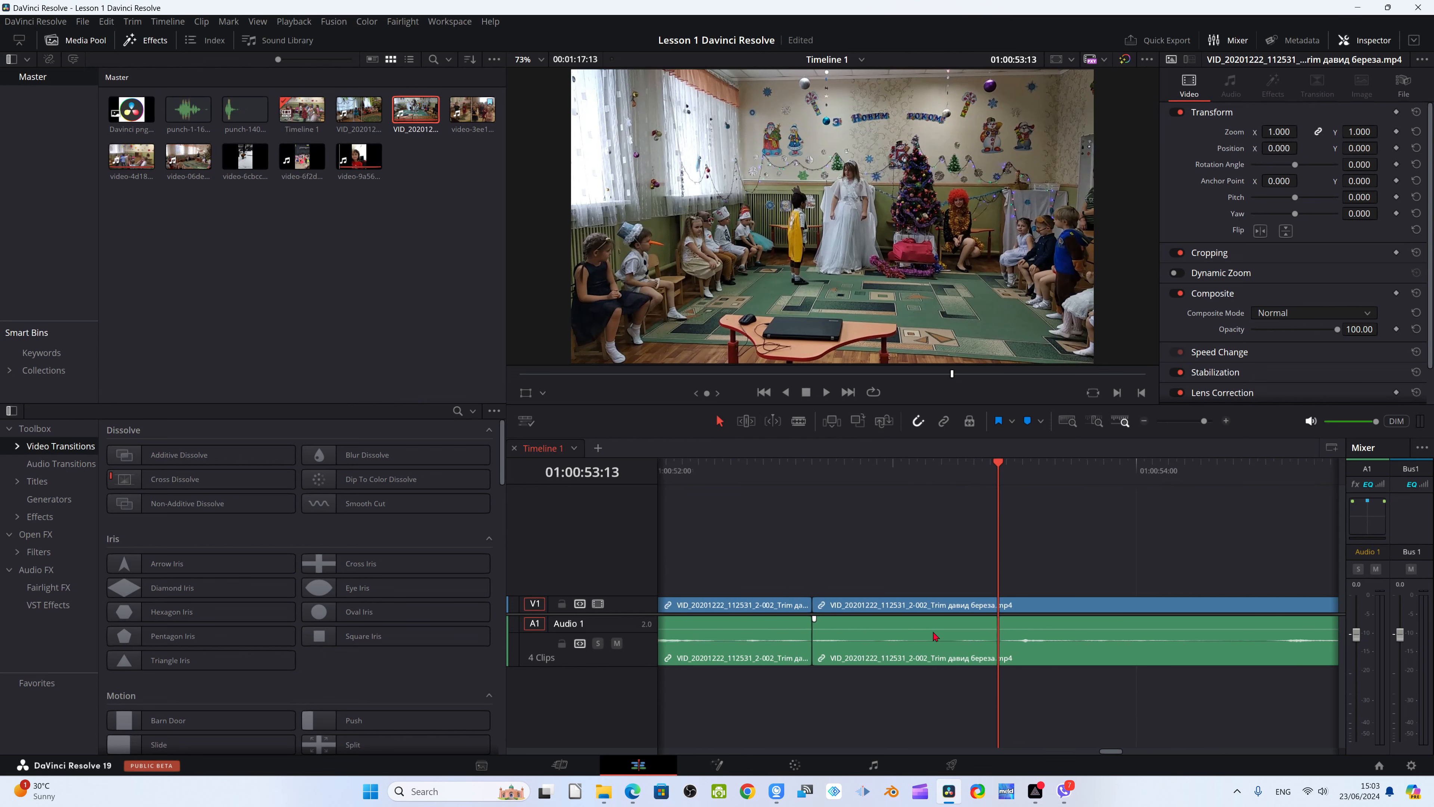
left_click_drag(996, 516, 936, 481)
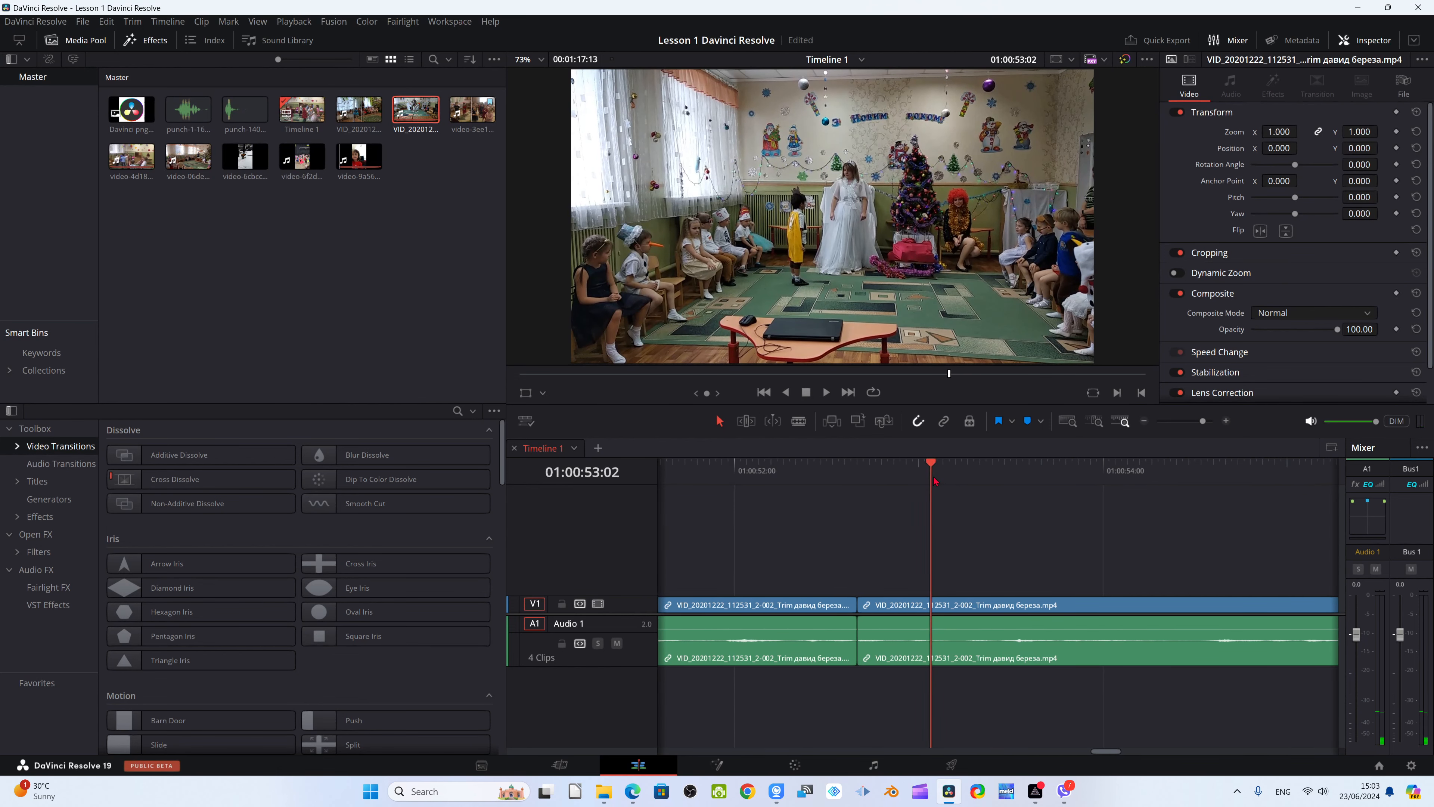
key("ctrl+b")
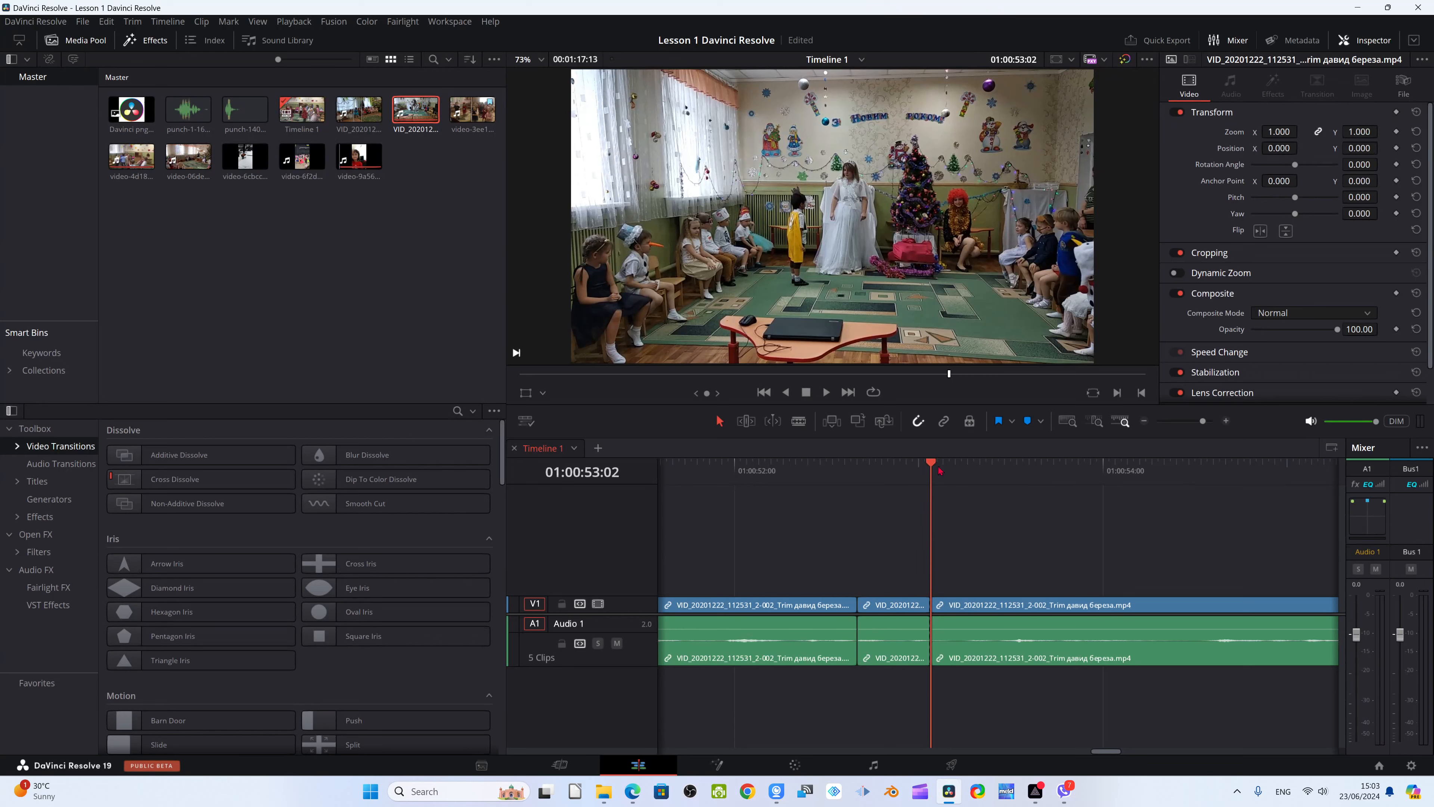
left_click_drag(935, 481, 905, 475)
key("ctrl+b")
Delete the short segment between the new cuts and another short segment beside it
left_click(952, 637)
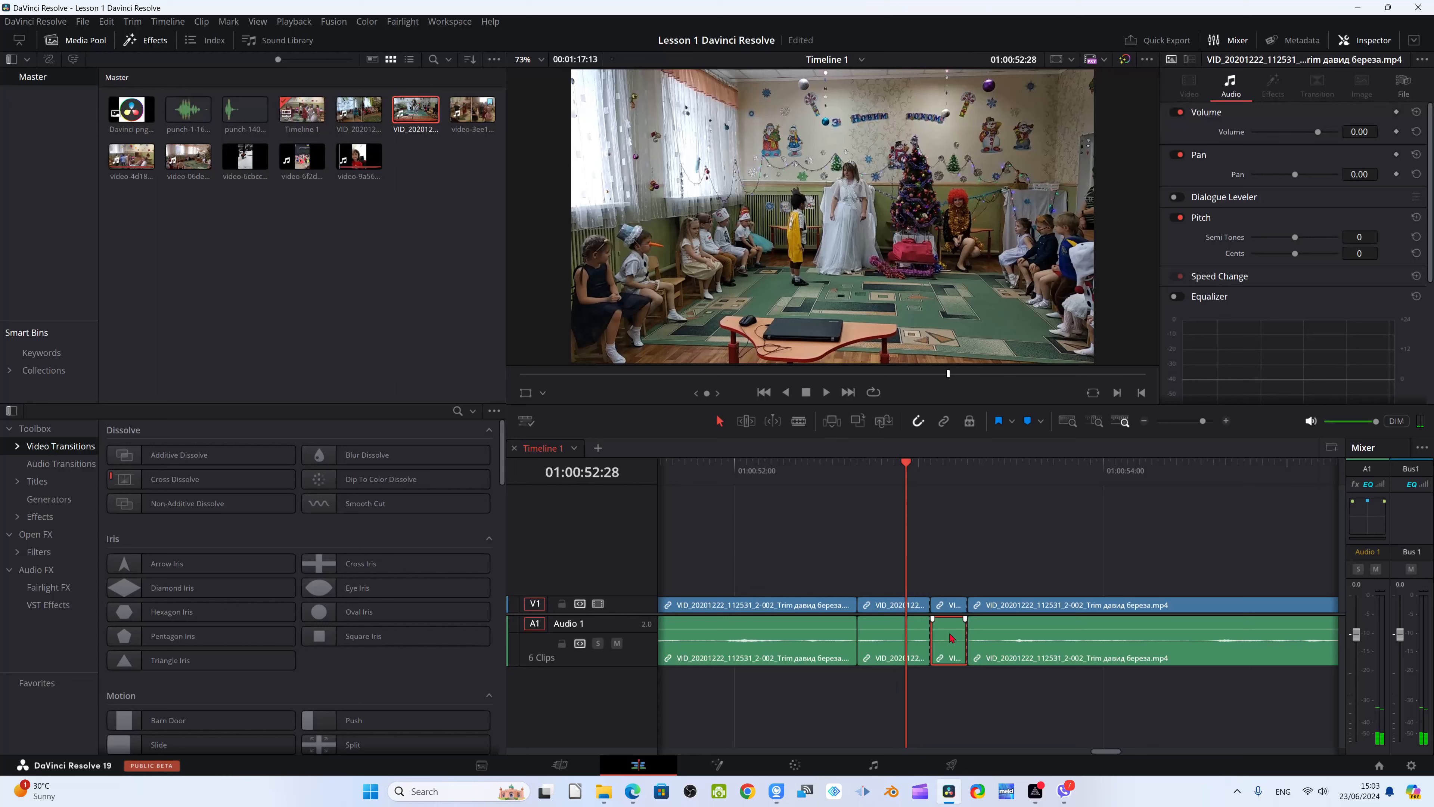
key("Delete")
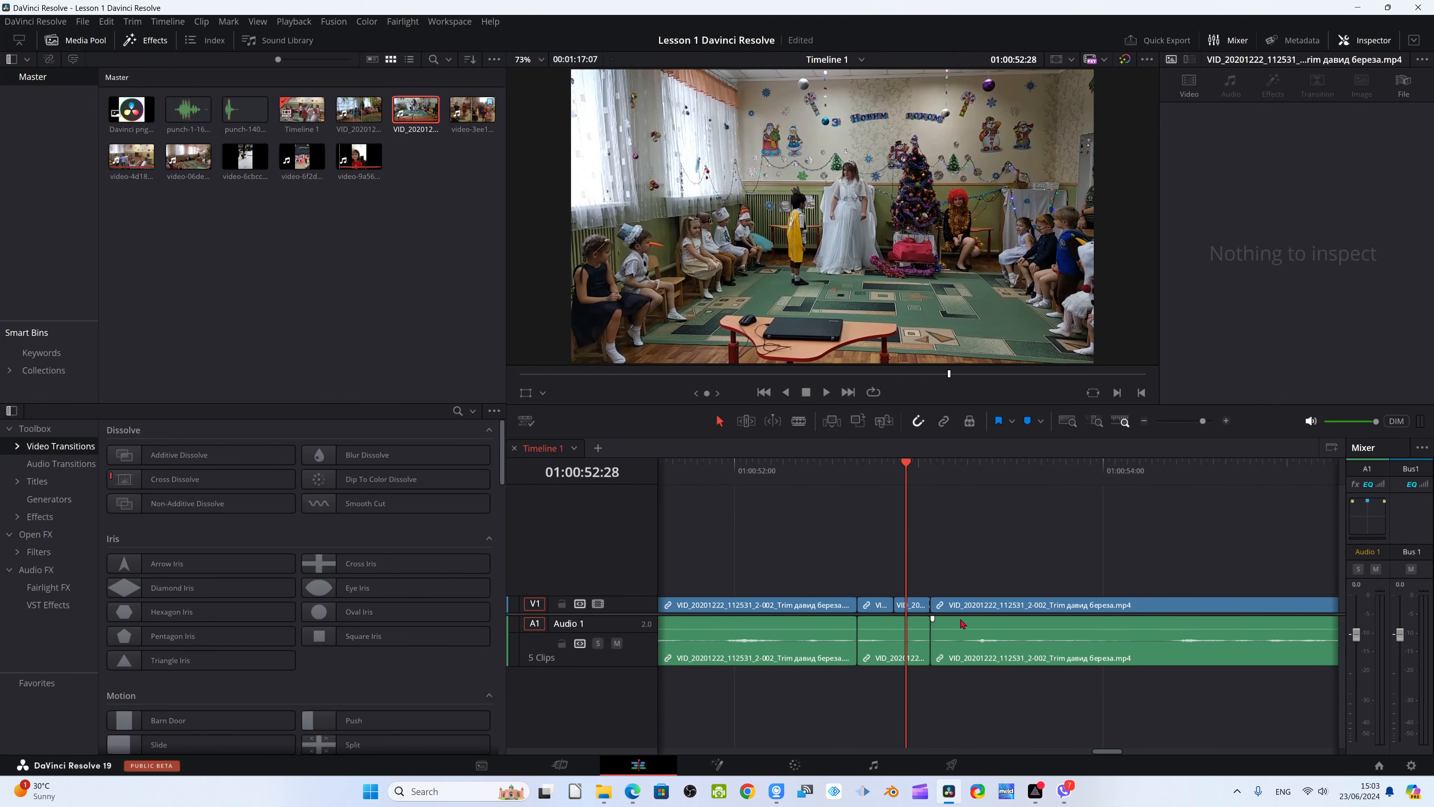
left_click(918, 610)
key("Delete")
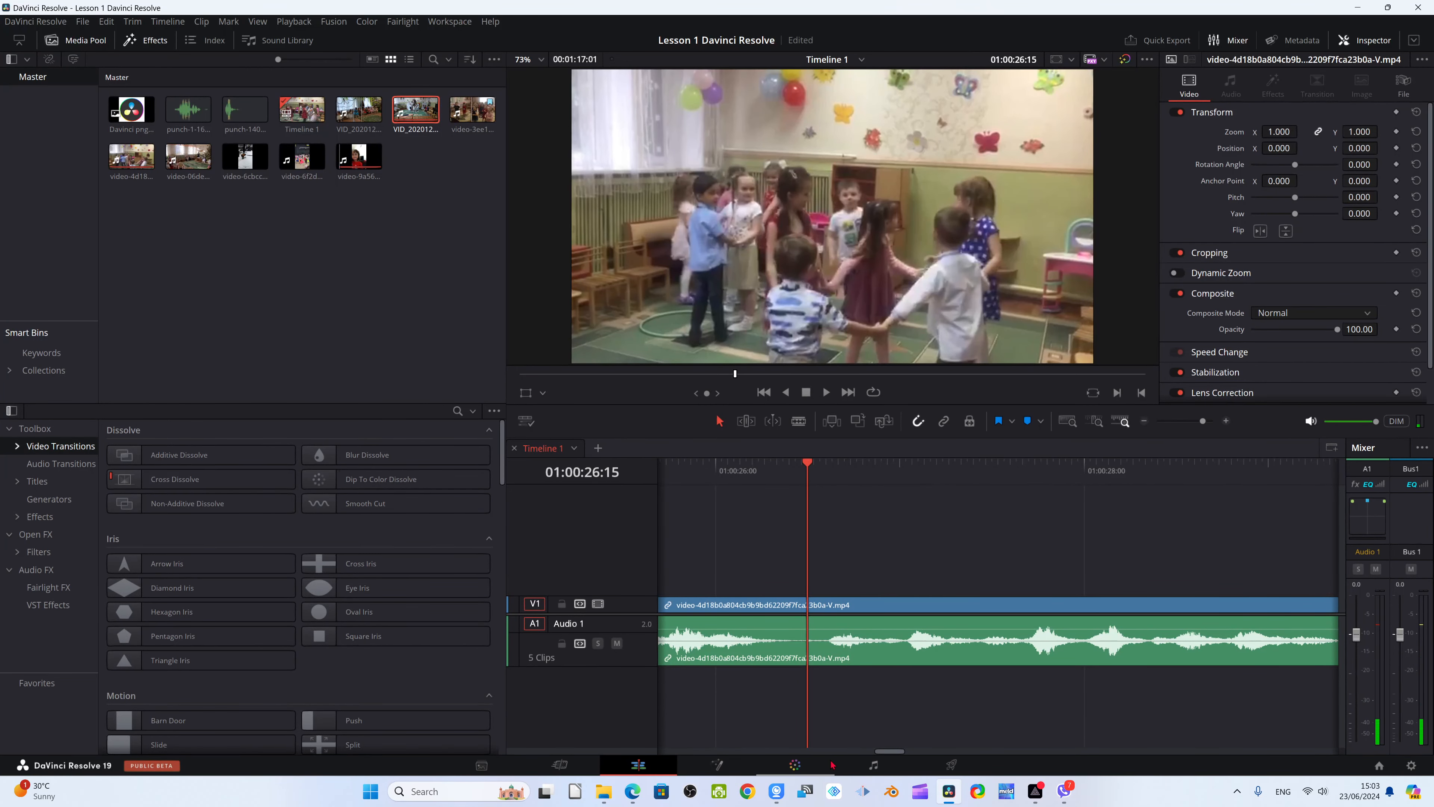
Return to the Cut page and undo the recent splits, segment deletions and middle clip insertion
left_click(559, 764)
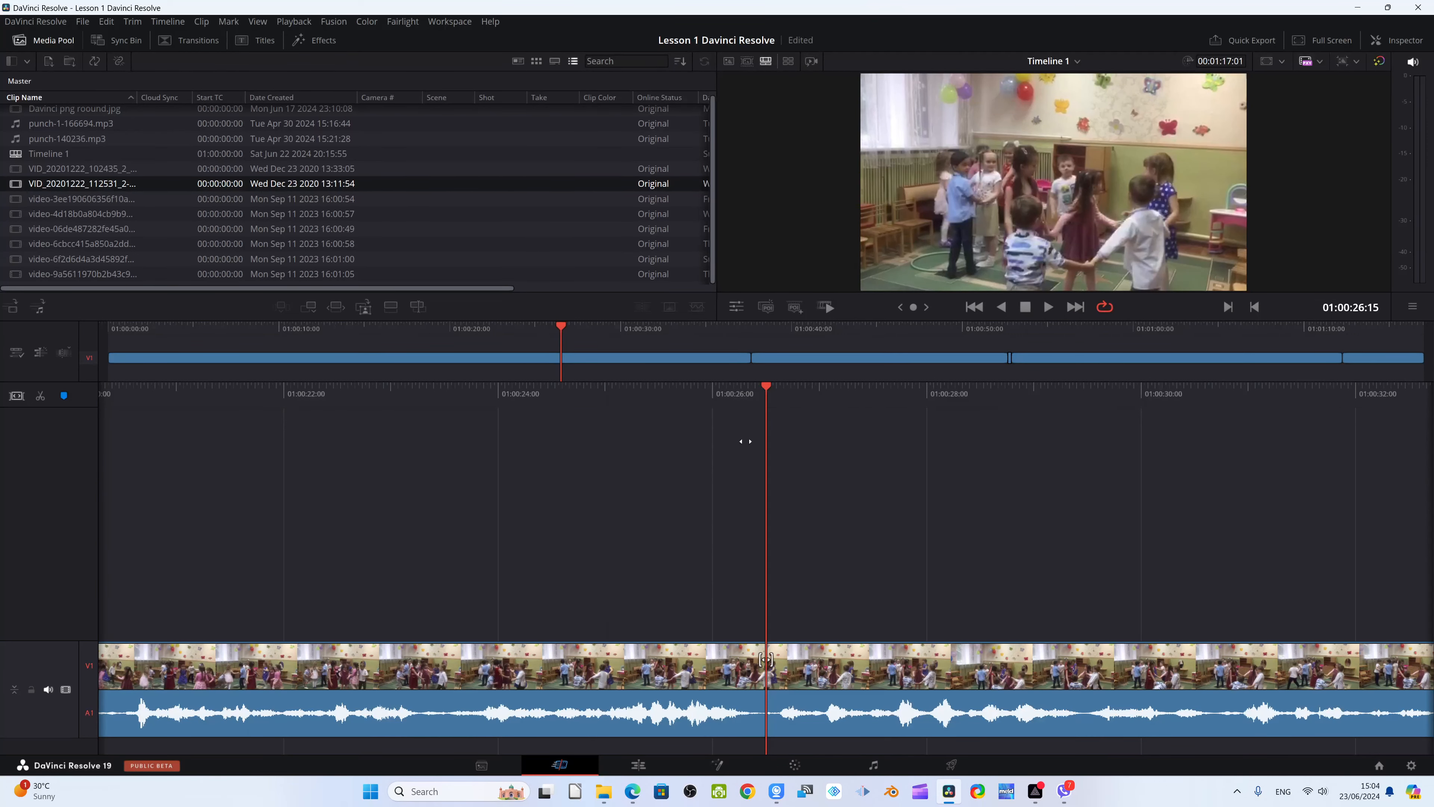
key("ctrl+z")
key("ctrl+z")
key("ctrl+z")
key("ctrl+z")
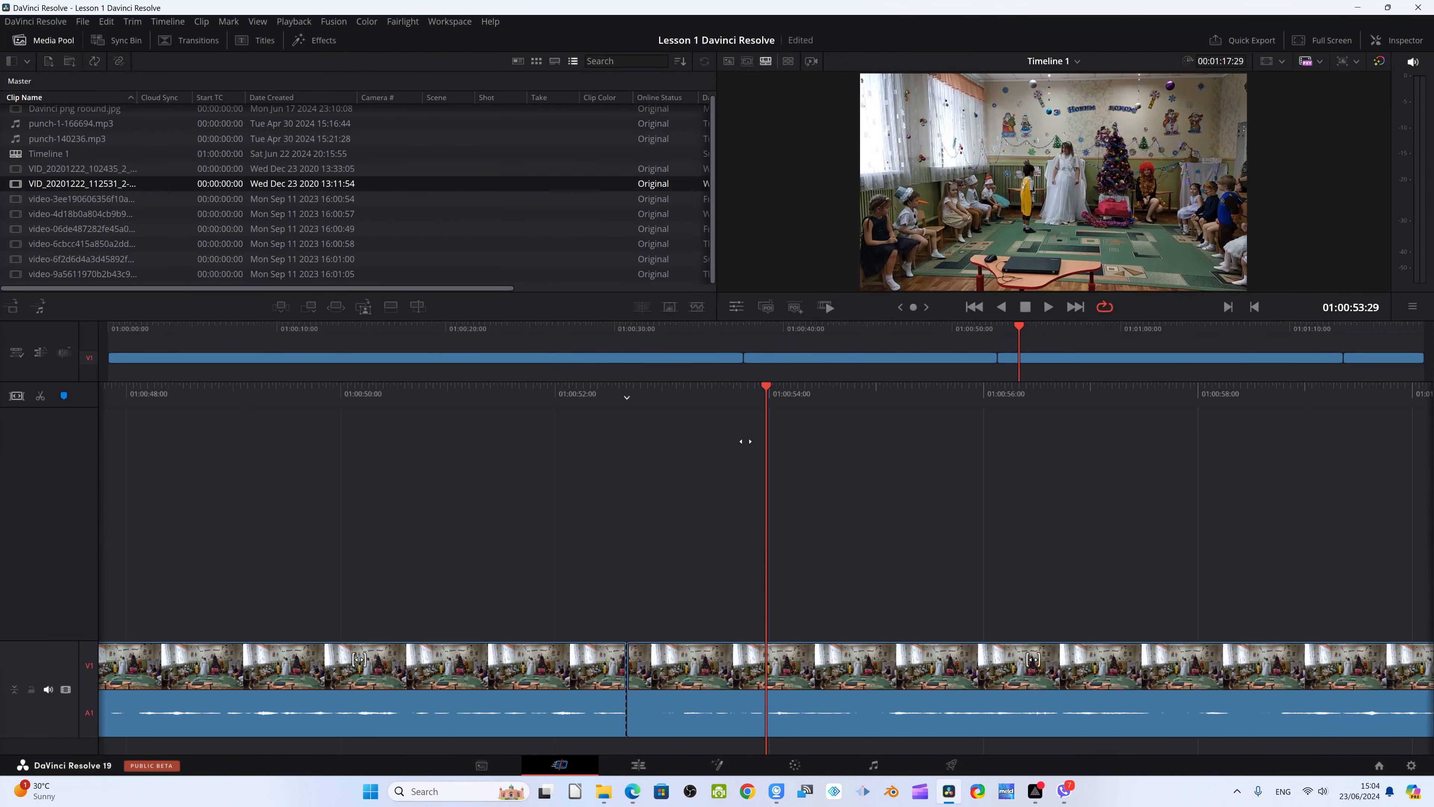
key("ctrl+z")
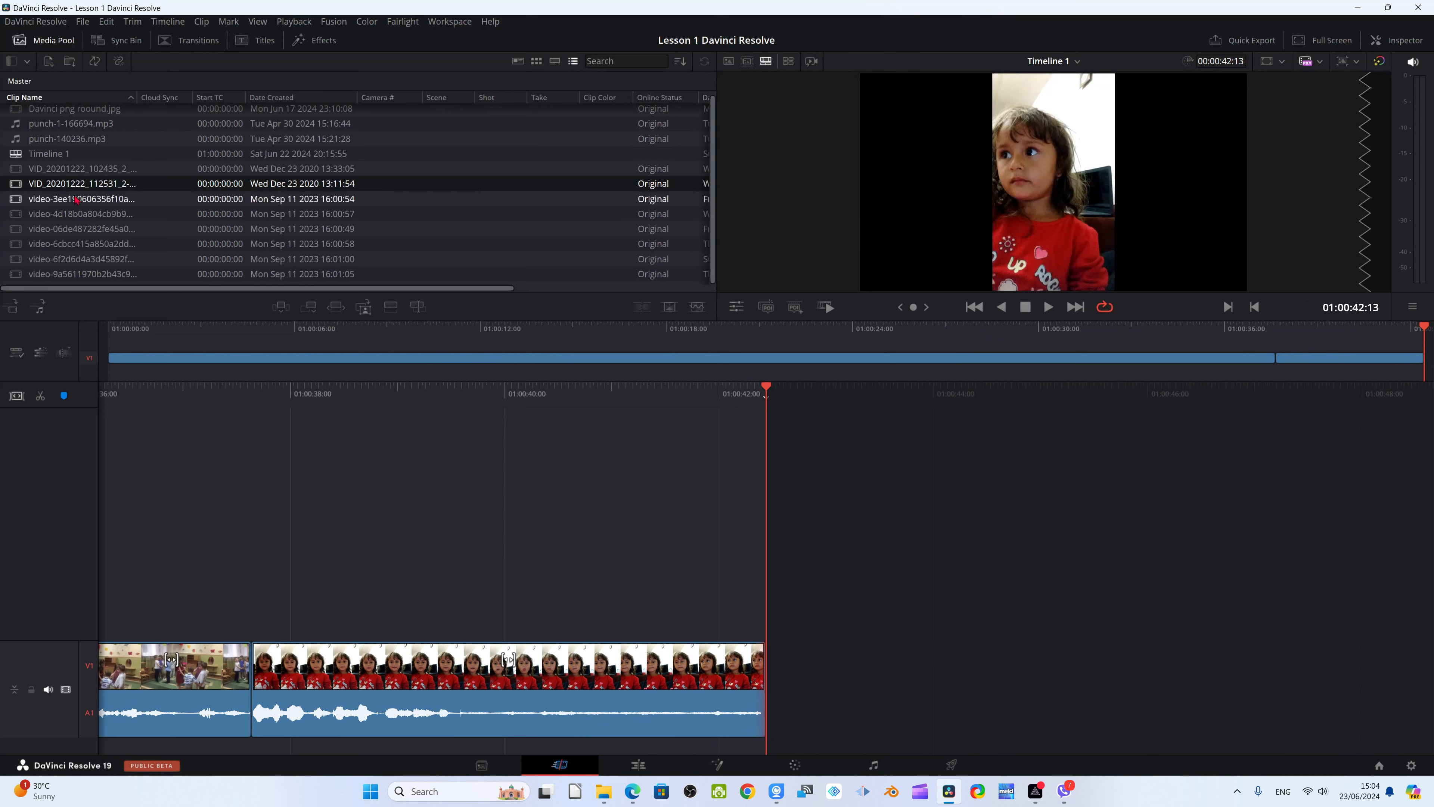
Insert video-06de487282fe45a0 between the two existing clips and add video-4d18b0a804cb9b9 after the last one on V2
left_click_drag(77, 213, 728, 371)
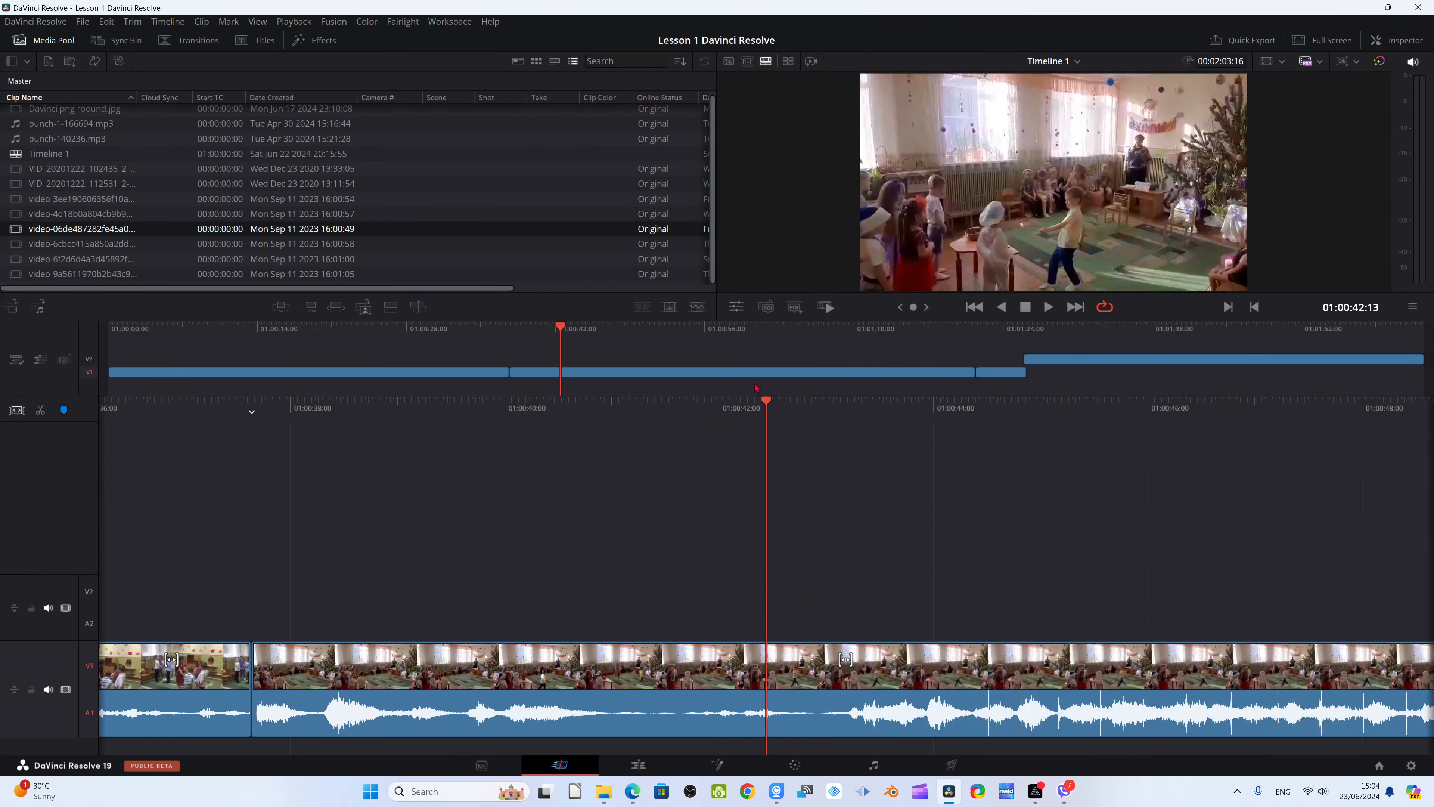